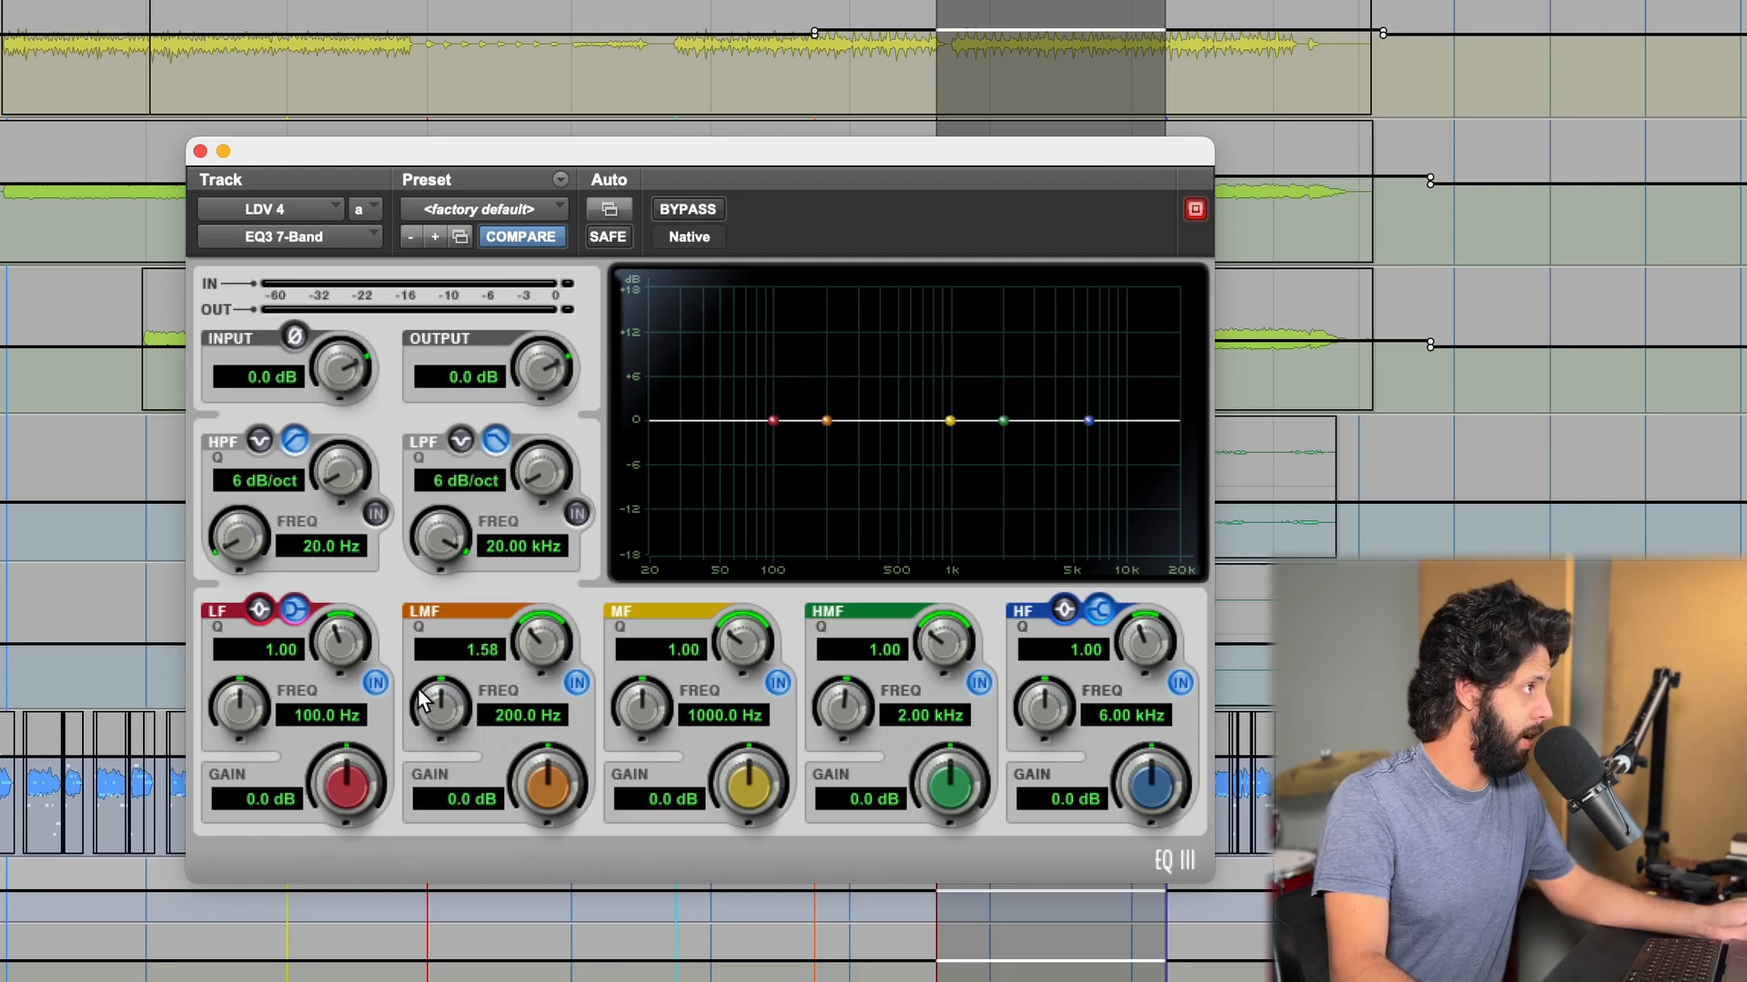
Vary the LF and HF shelf gains on the LDV 4 EQ, boosting LF to 5.5 dB and HF to 1.1 dB before lowering LF
left_click_drag(347, 780, 347, 753)
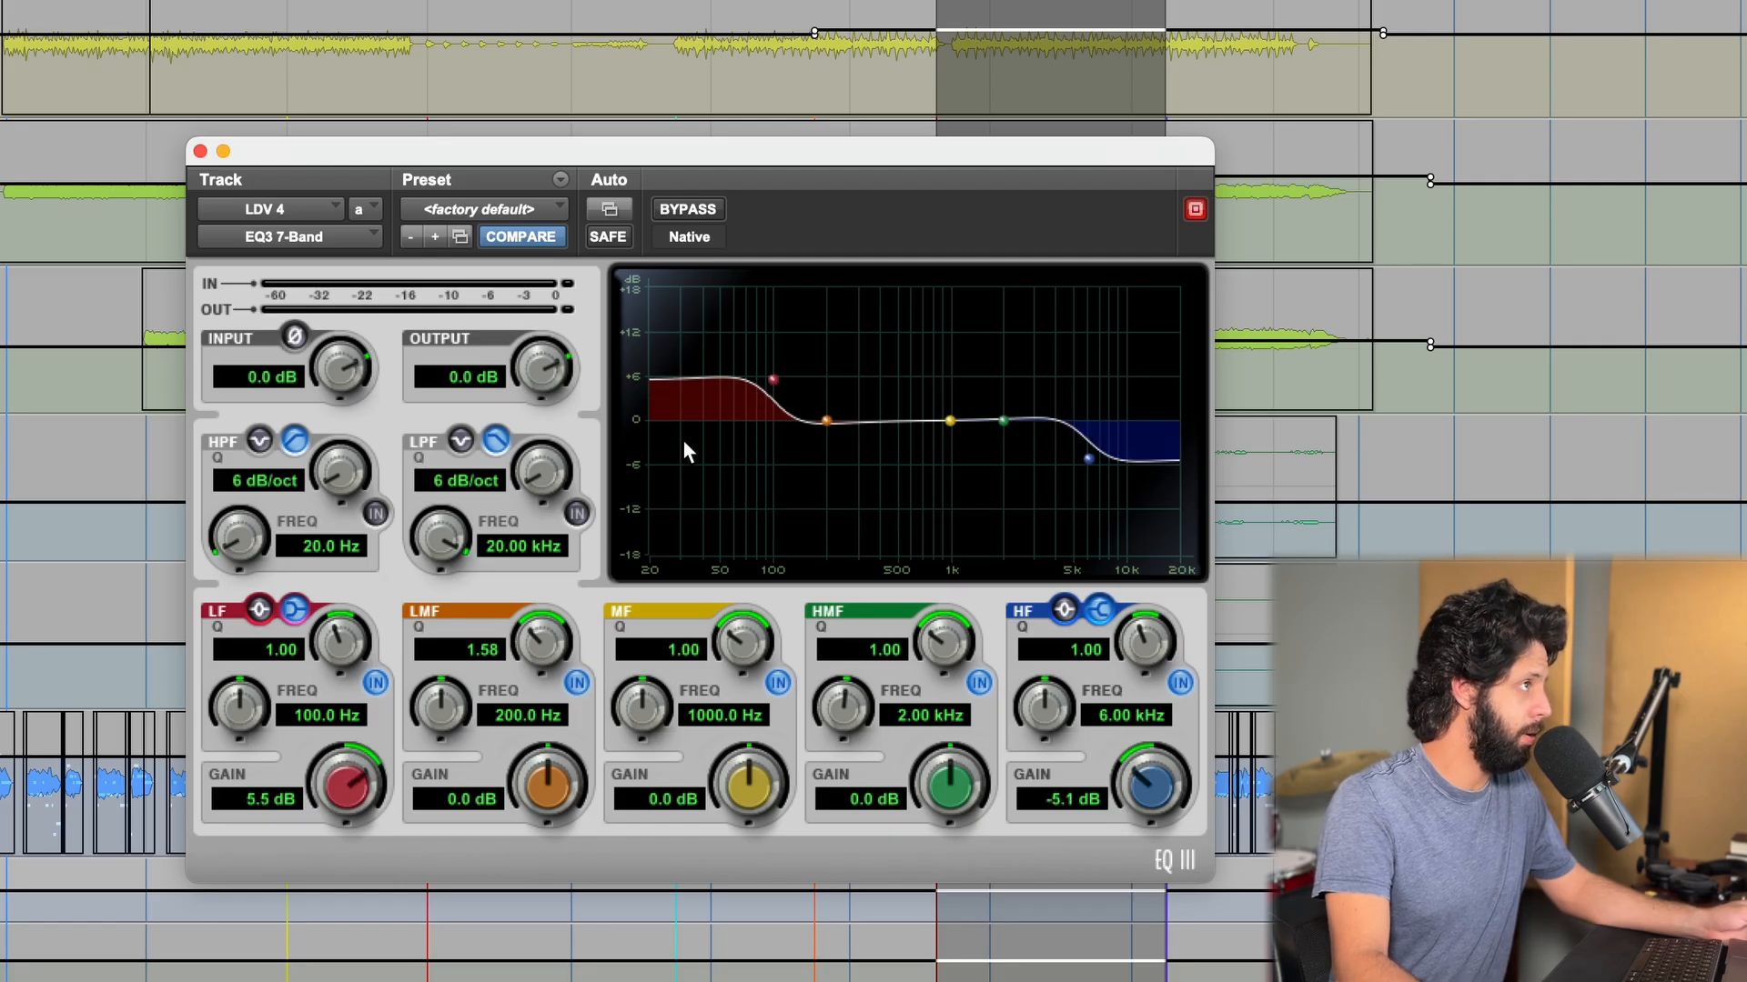
mouse_move(1145, 784)
left_mouse_down()
mouse_move(1169, 741)
mouse_move(1126, 830)
mouse_move(1128, 776)
left_mouse_up()
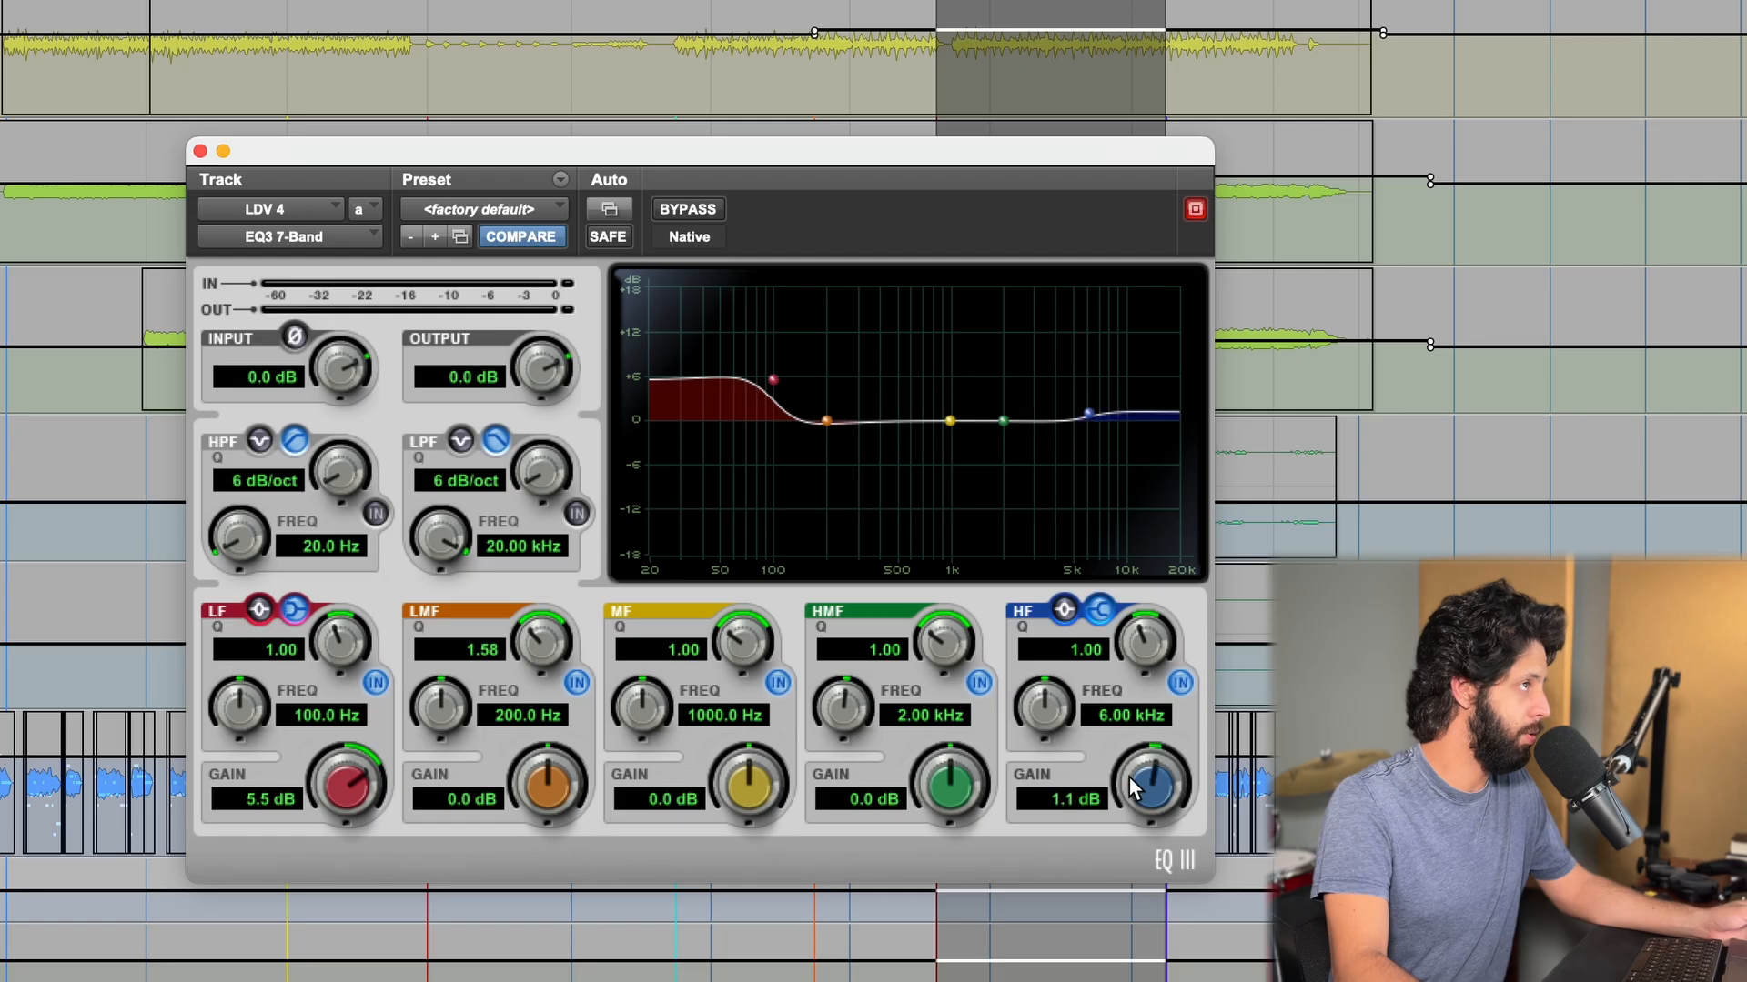
left_click_drag(337, 759, 314, 838)
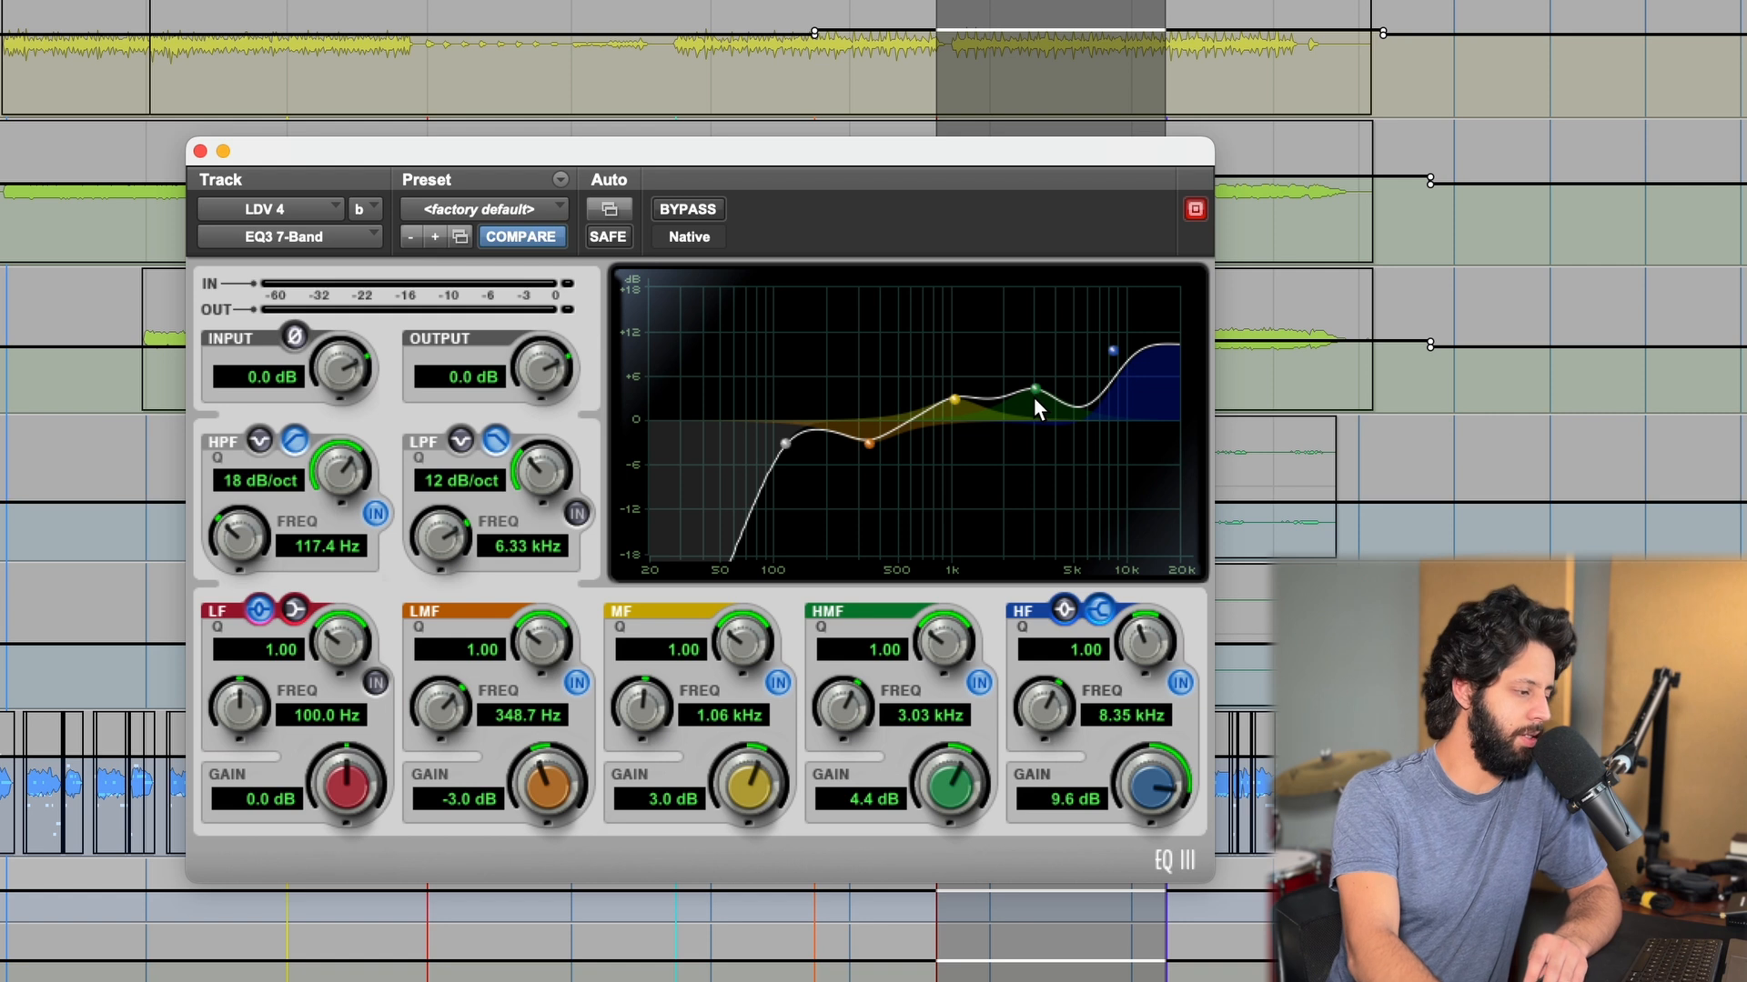
Flatten the HMF band to about 0.1 dB at 2.86 kHz and disengage the high-pass filter, LMF, MF and HF bands
left_click_drag(1035, 392, 1030, 421)
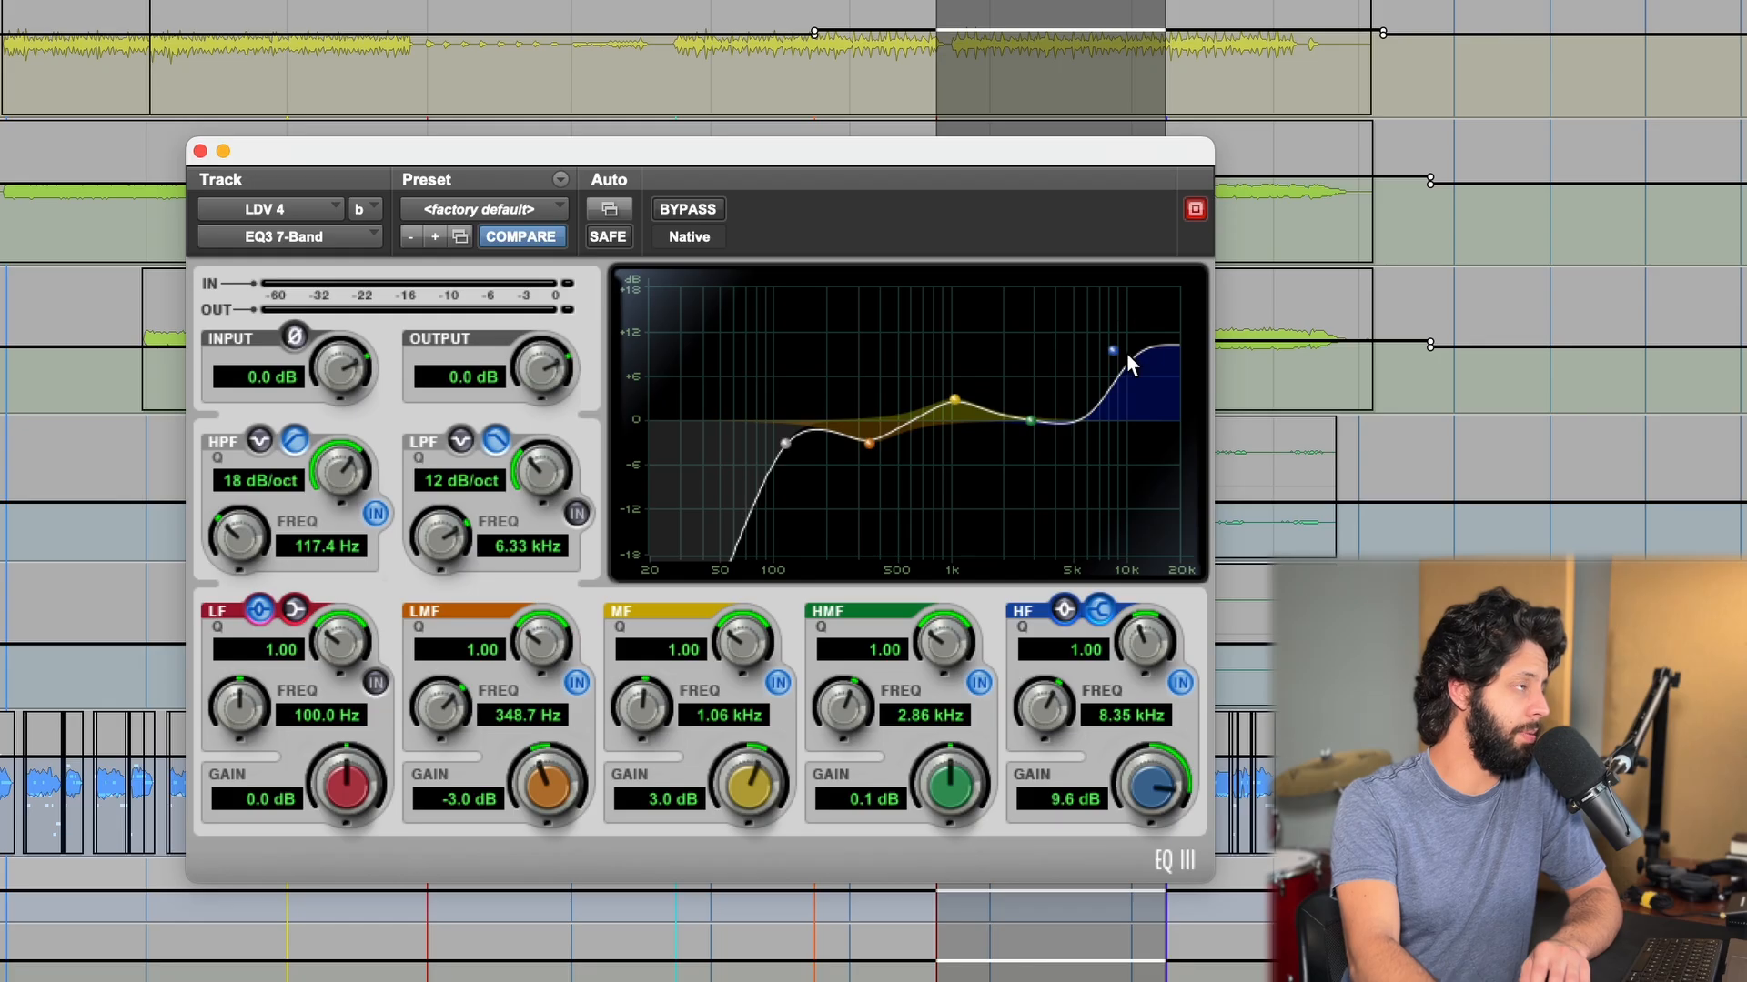
left_click(375, 513)
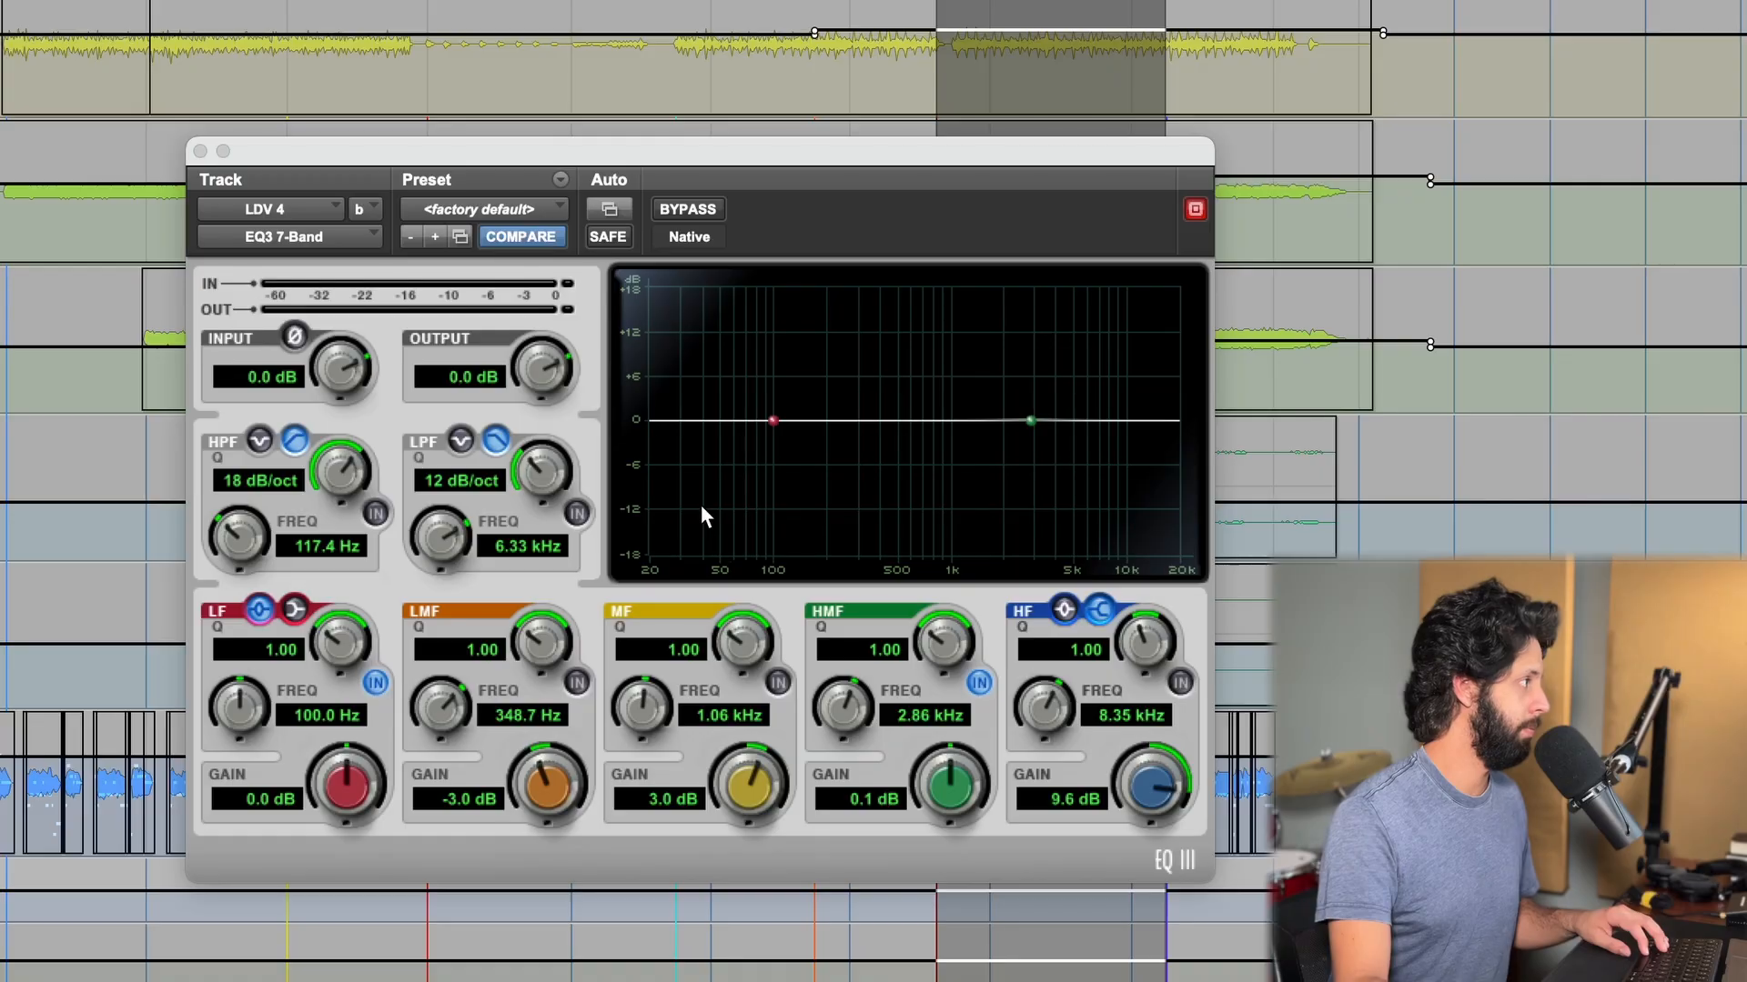
During playback, engage the high-pass filter, LMF, MF and HF bands one by one, and compare the LDV 4 EQ against bypass
left_click(374, 515)
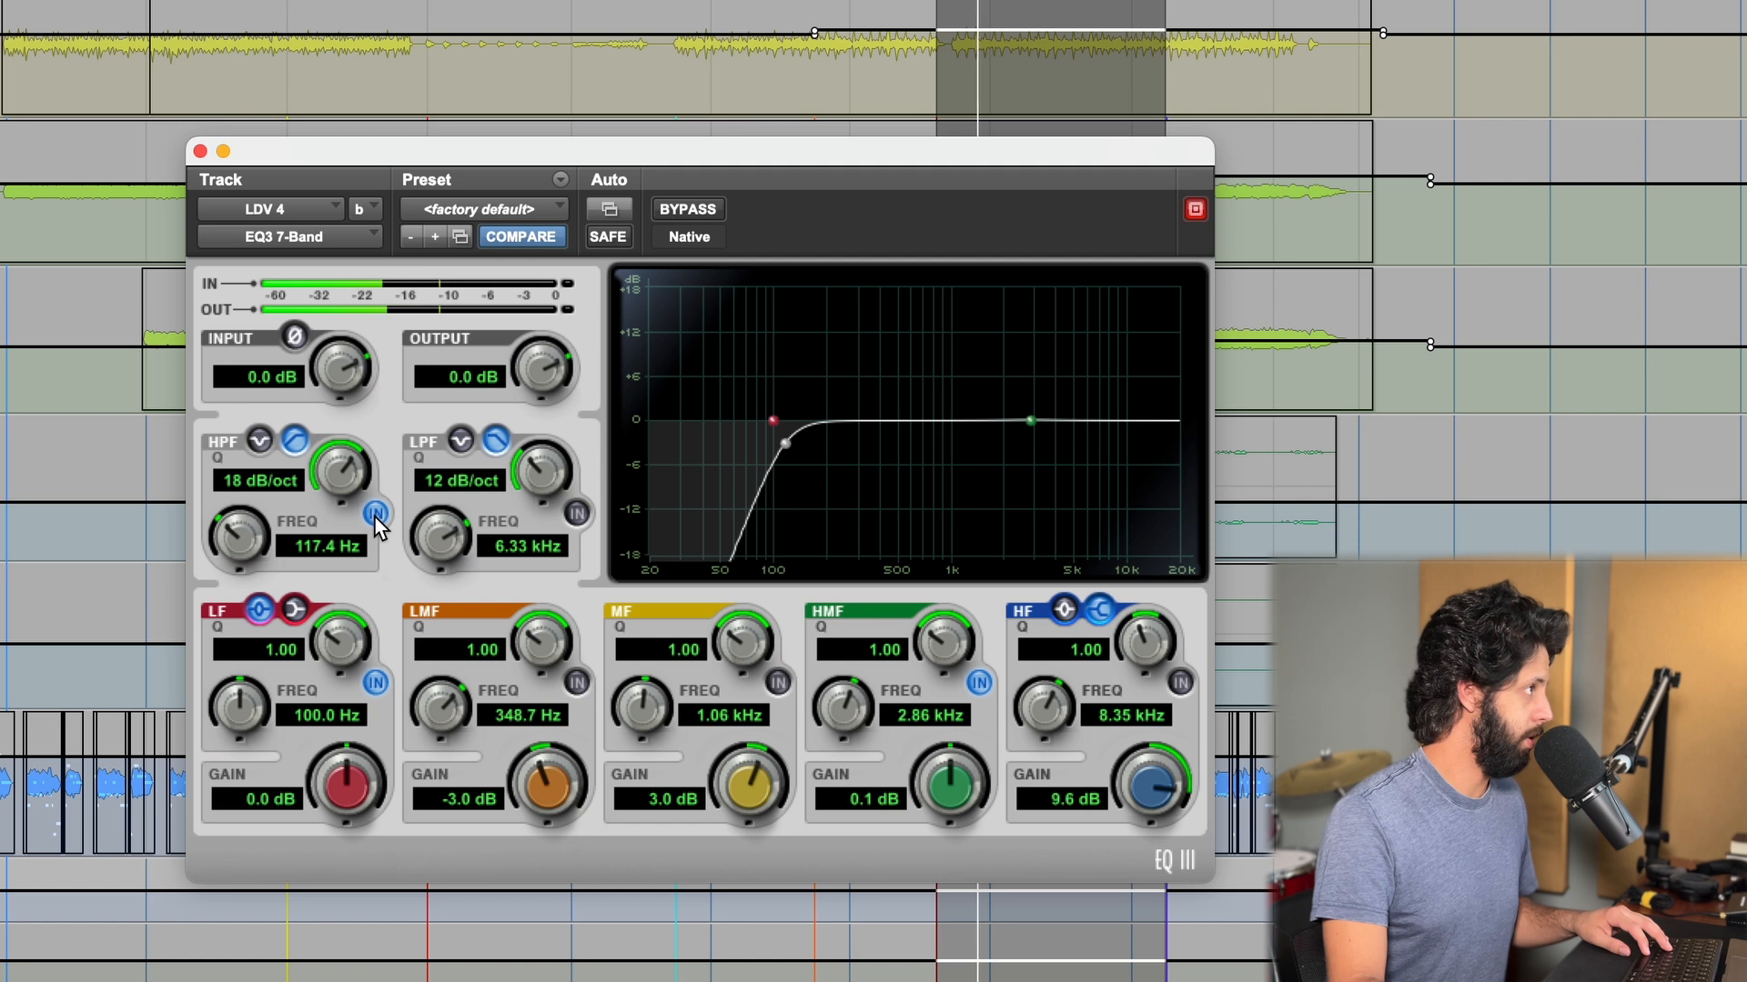
left_click(578, 684)
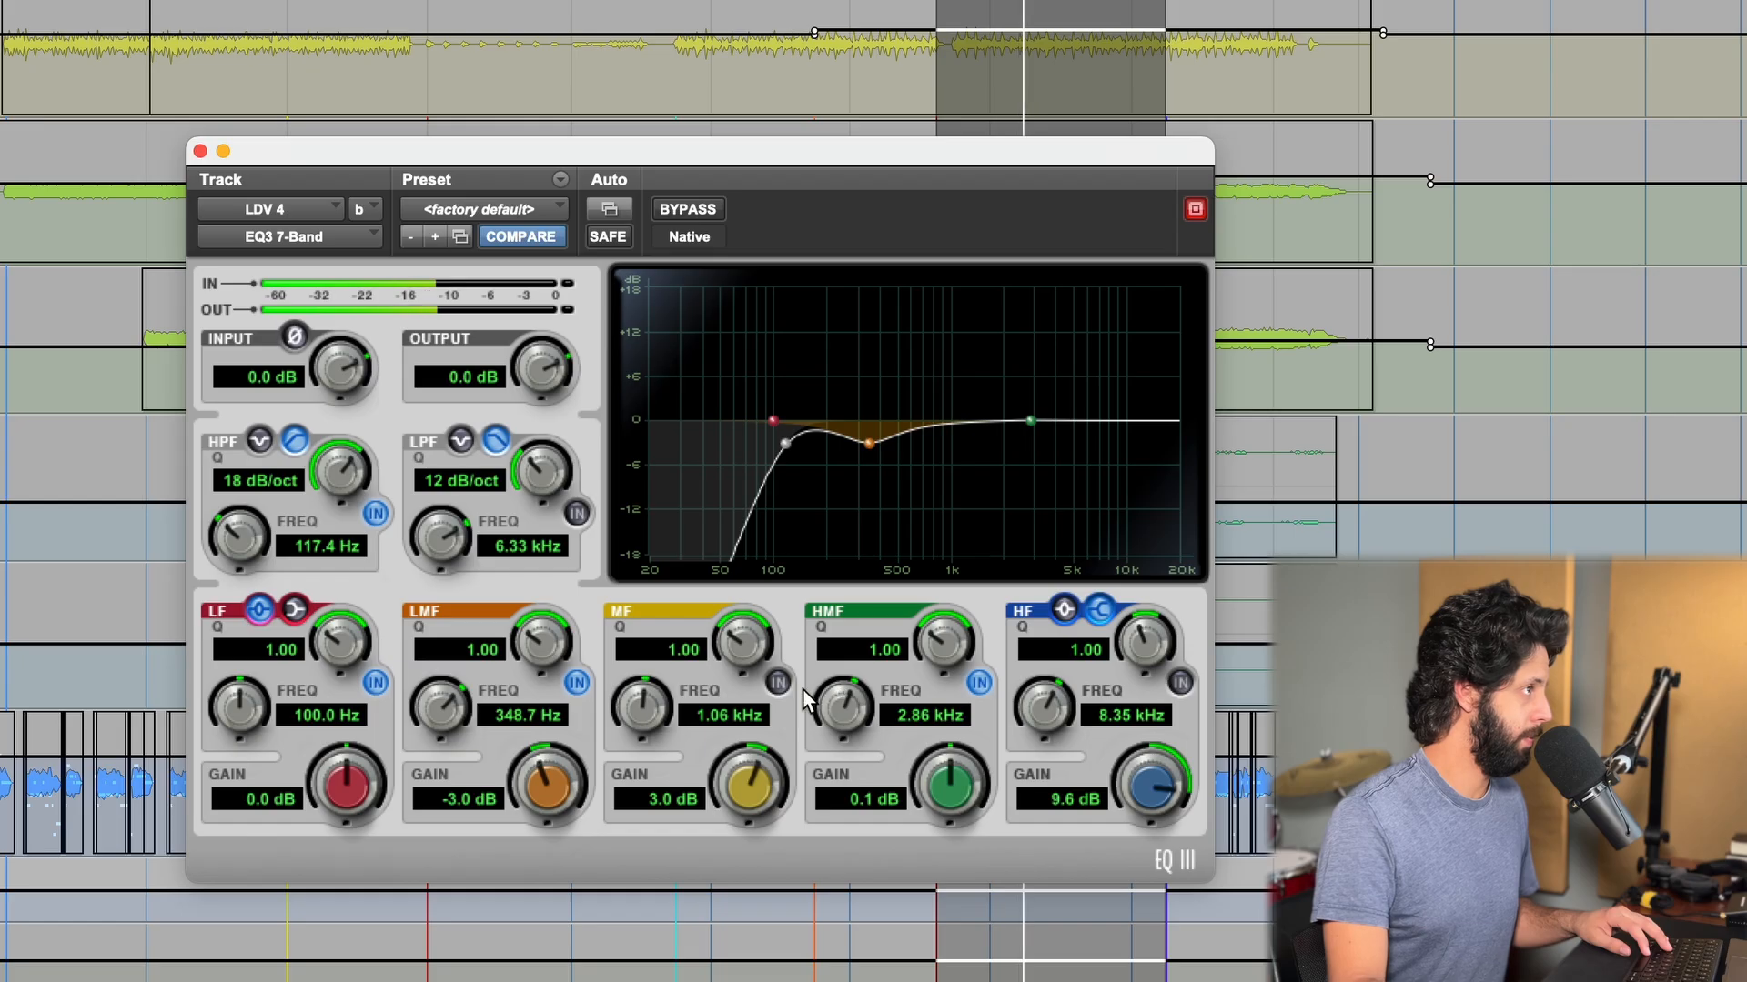
left_click(780, 683)
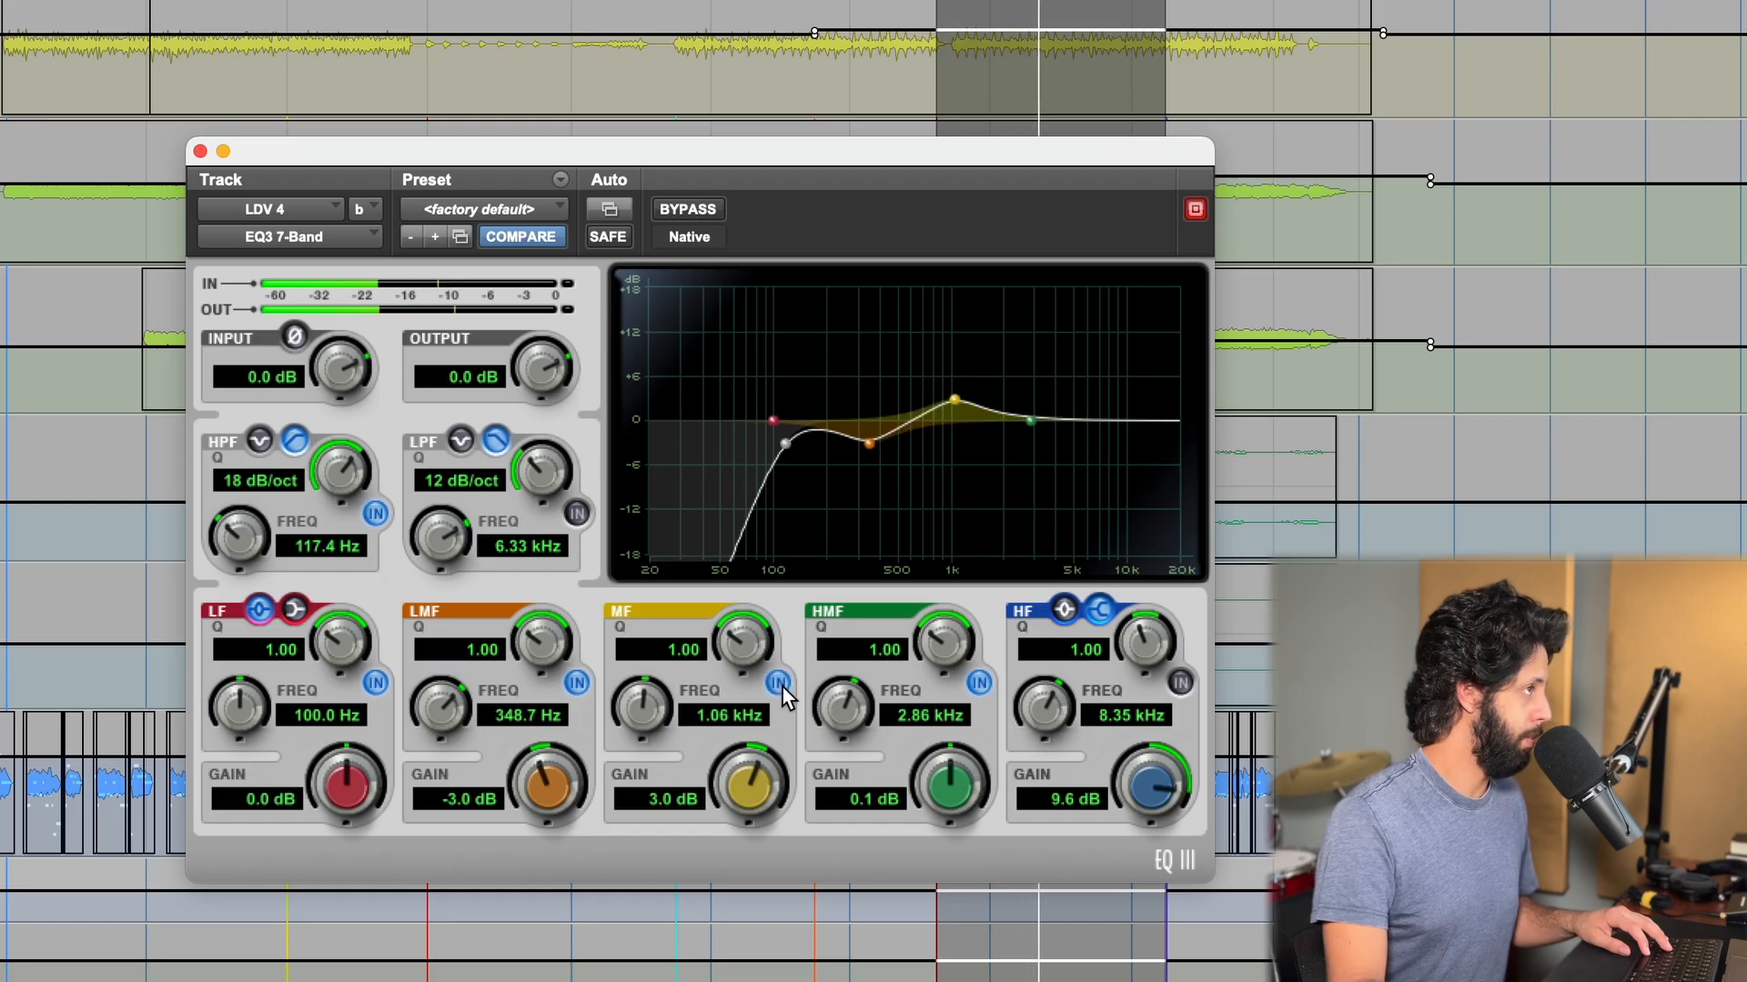
left_click(1181, 684)
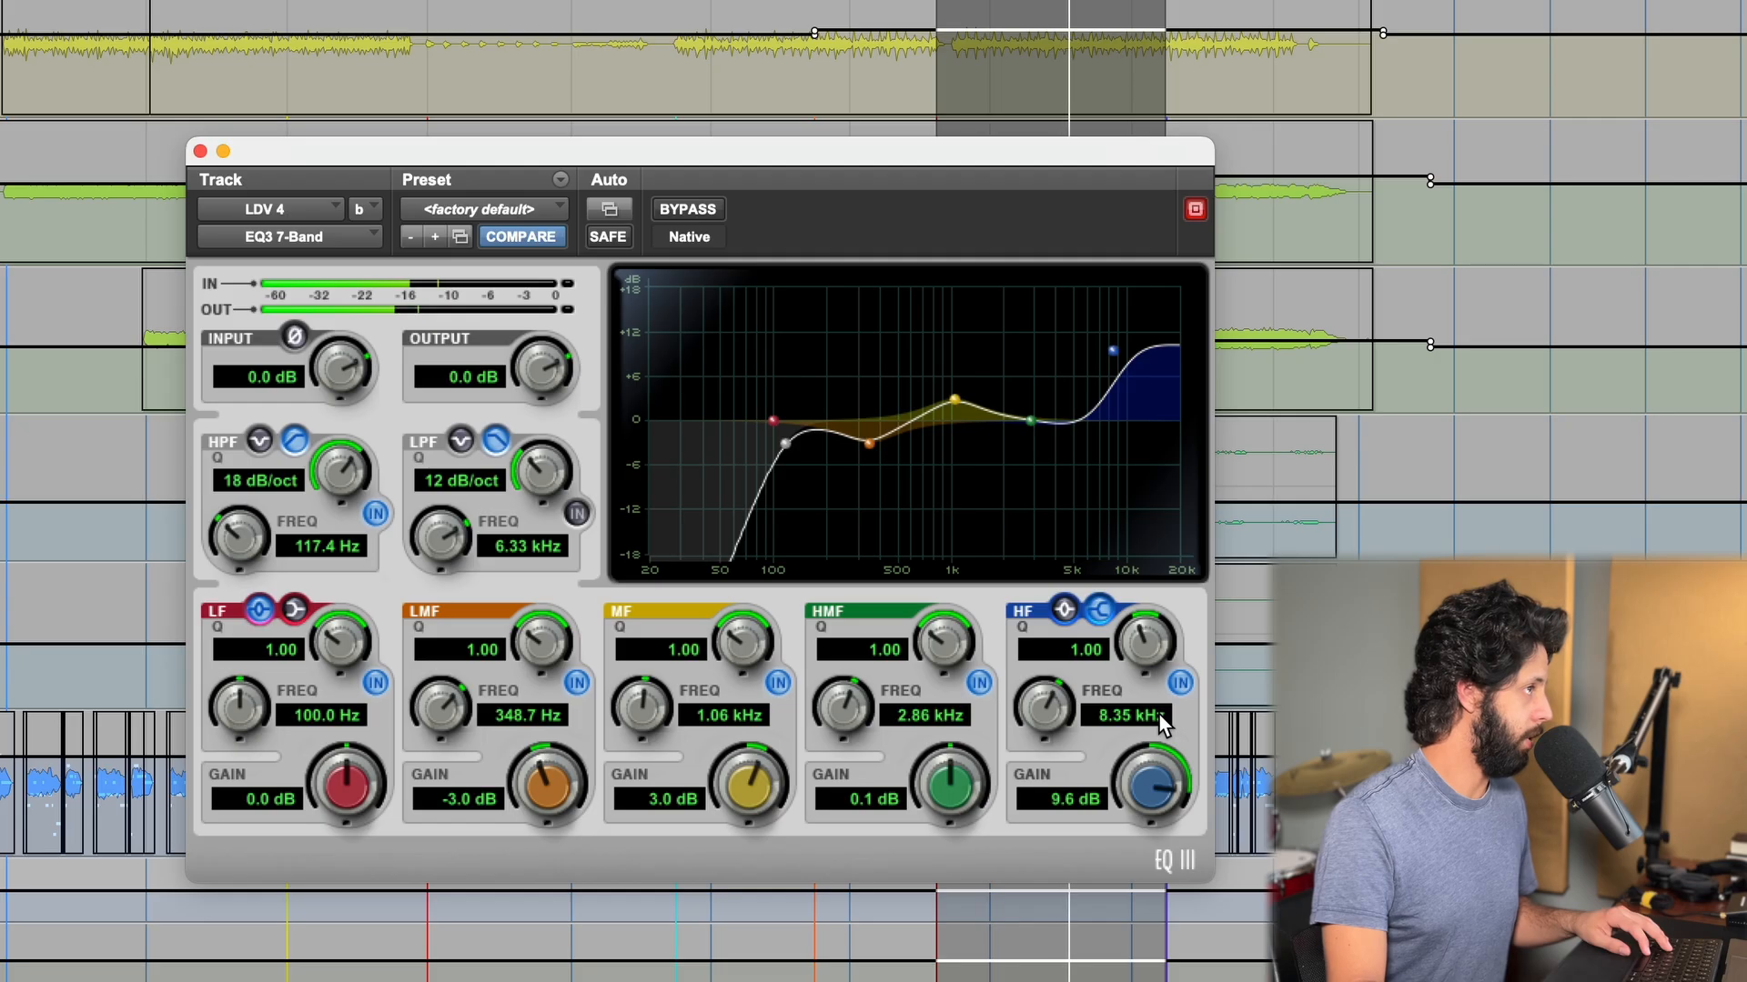
left_click(672, 219)
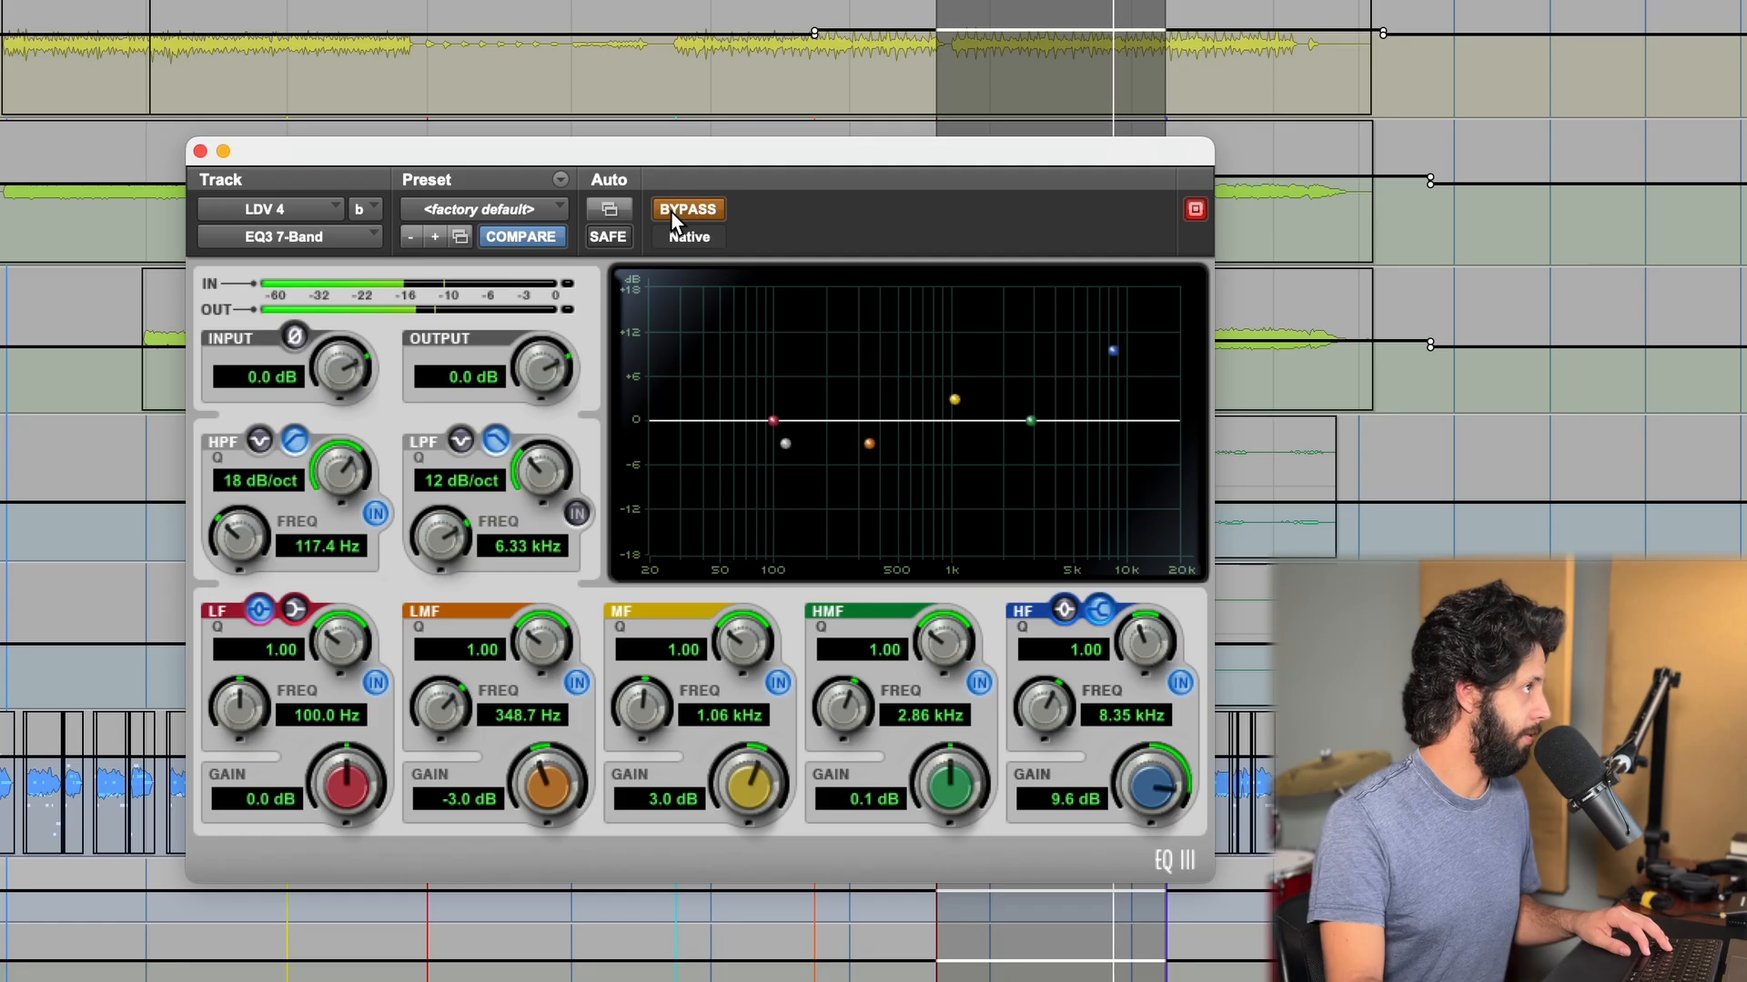
left_click(672, 215)
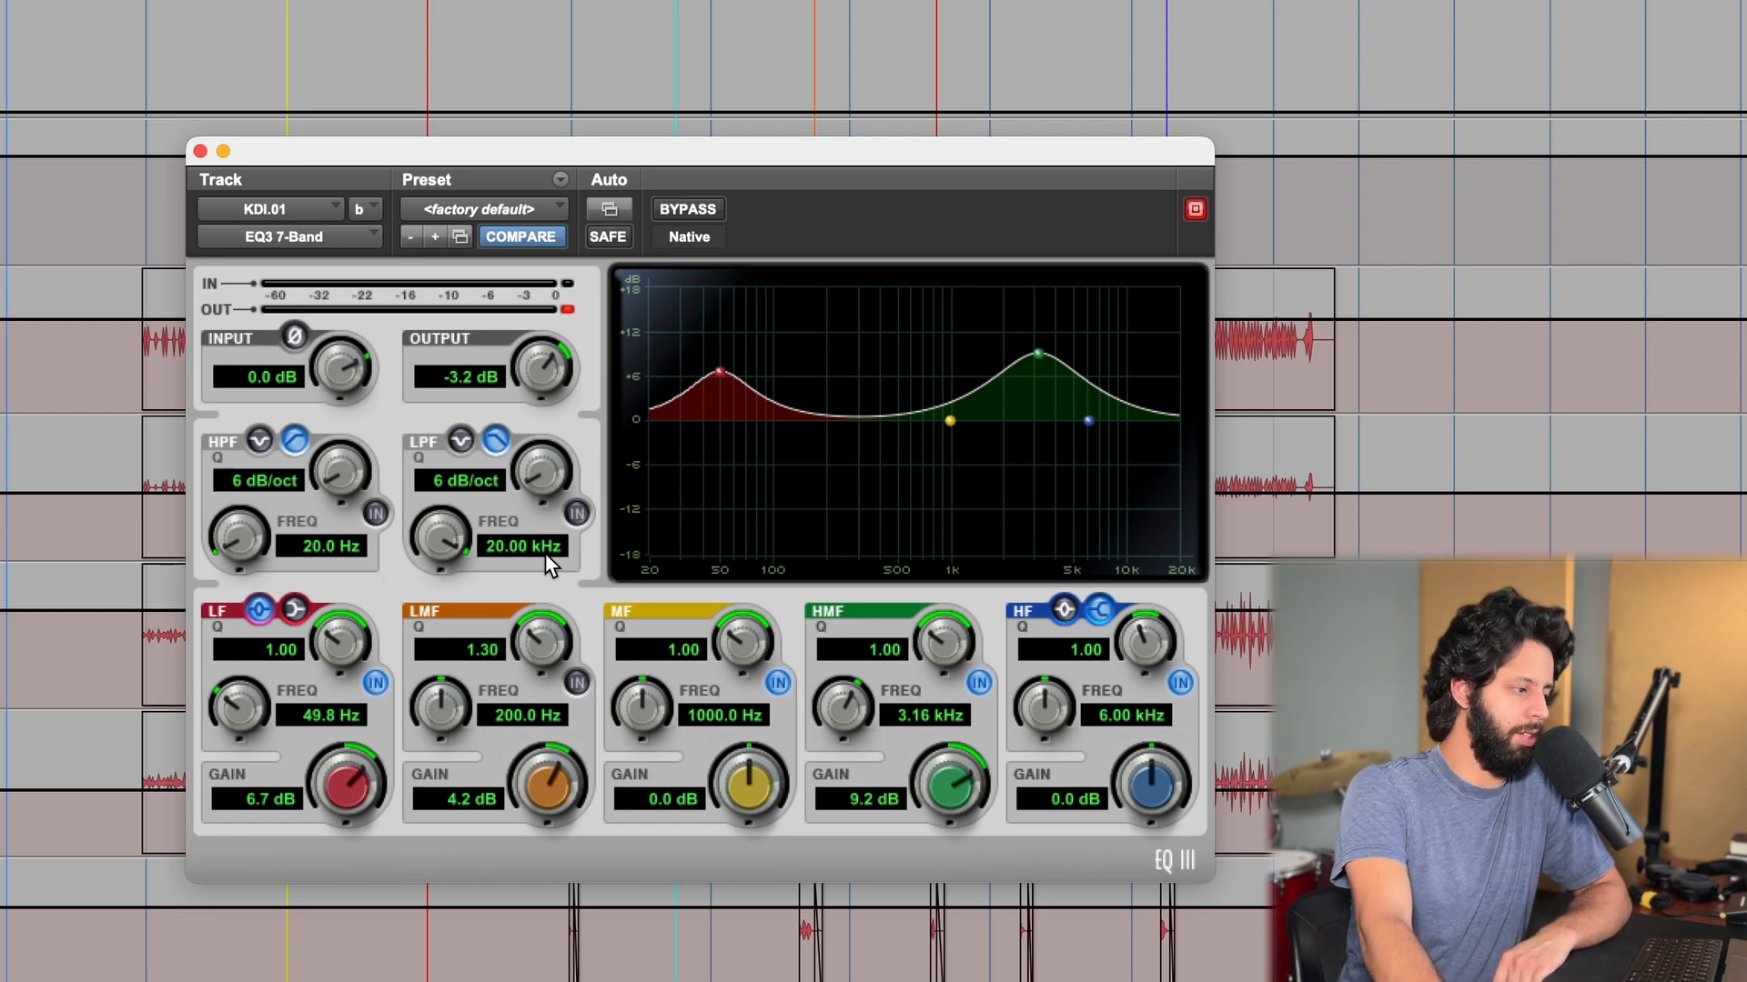
Set the LMF gain to about -0.3 dB on the KDI.01 EQ and disengage that band
left_click_drag(549, 784, 560, 788)
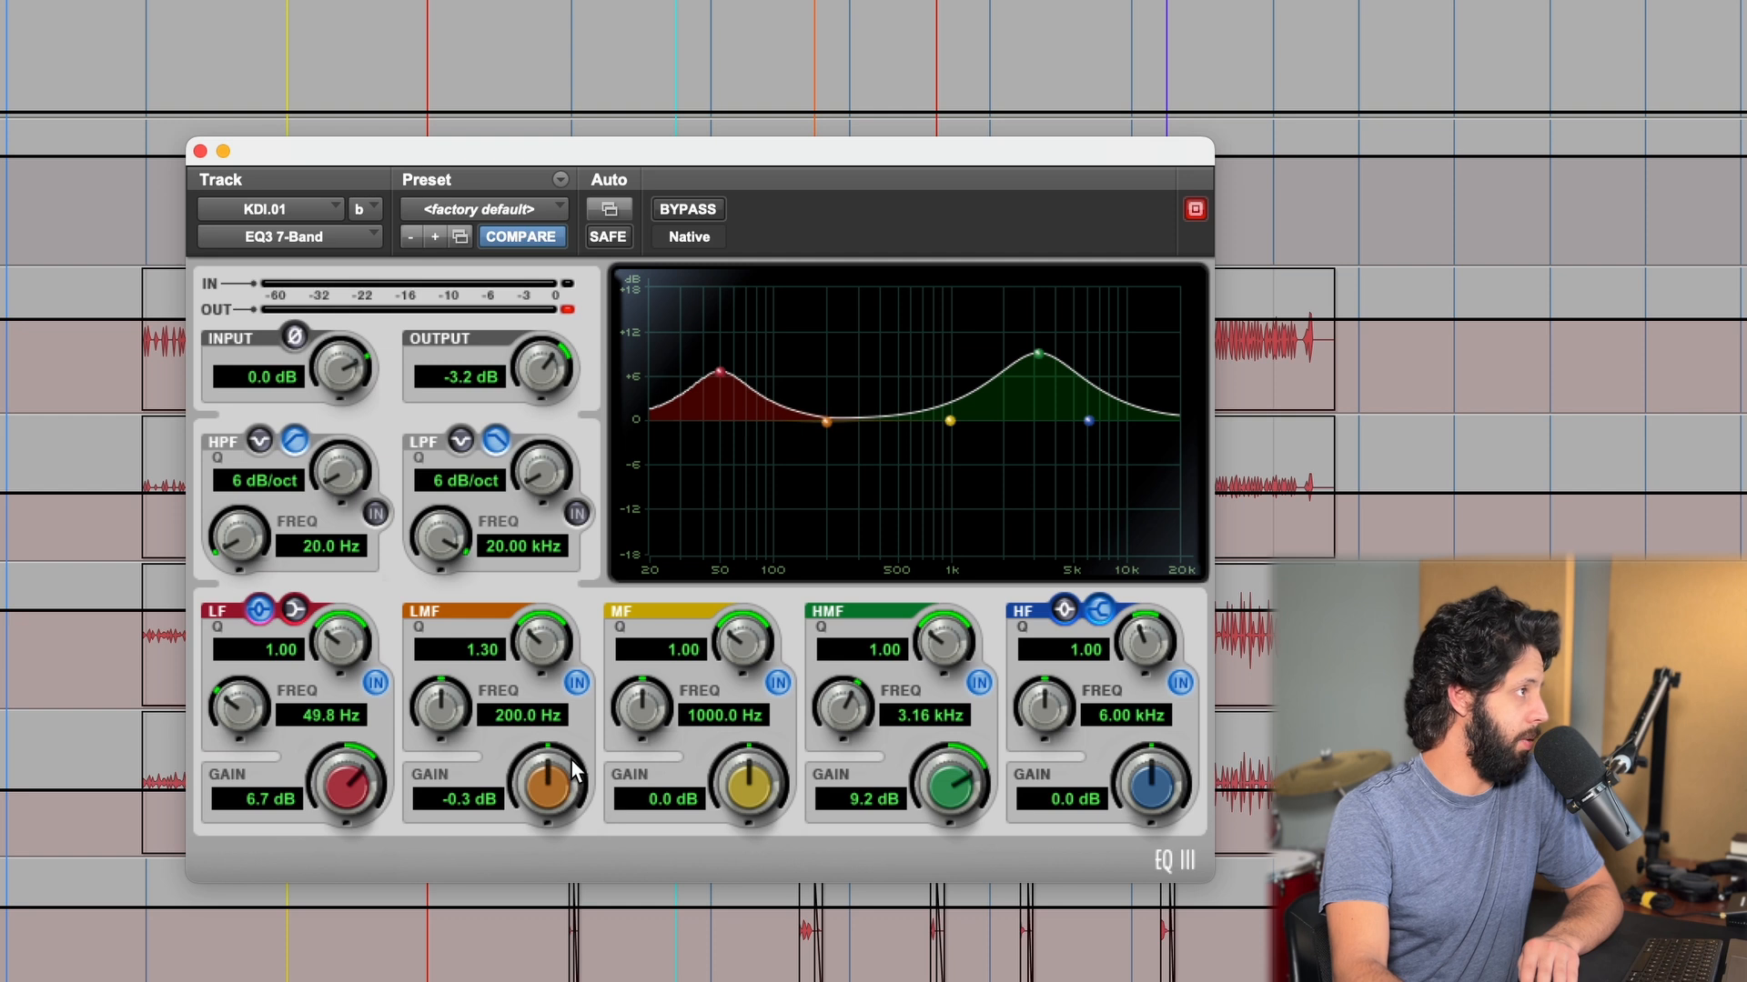
left_click(577, 682)
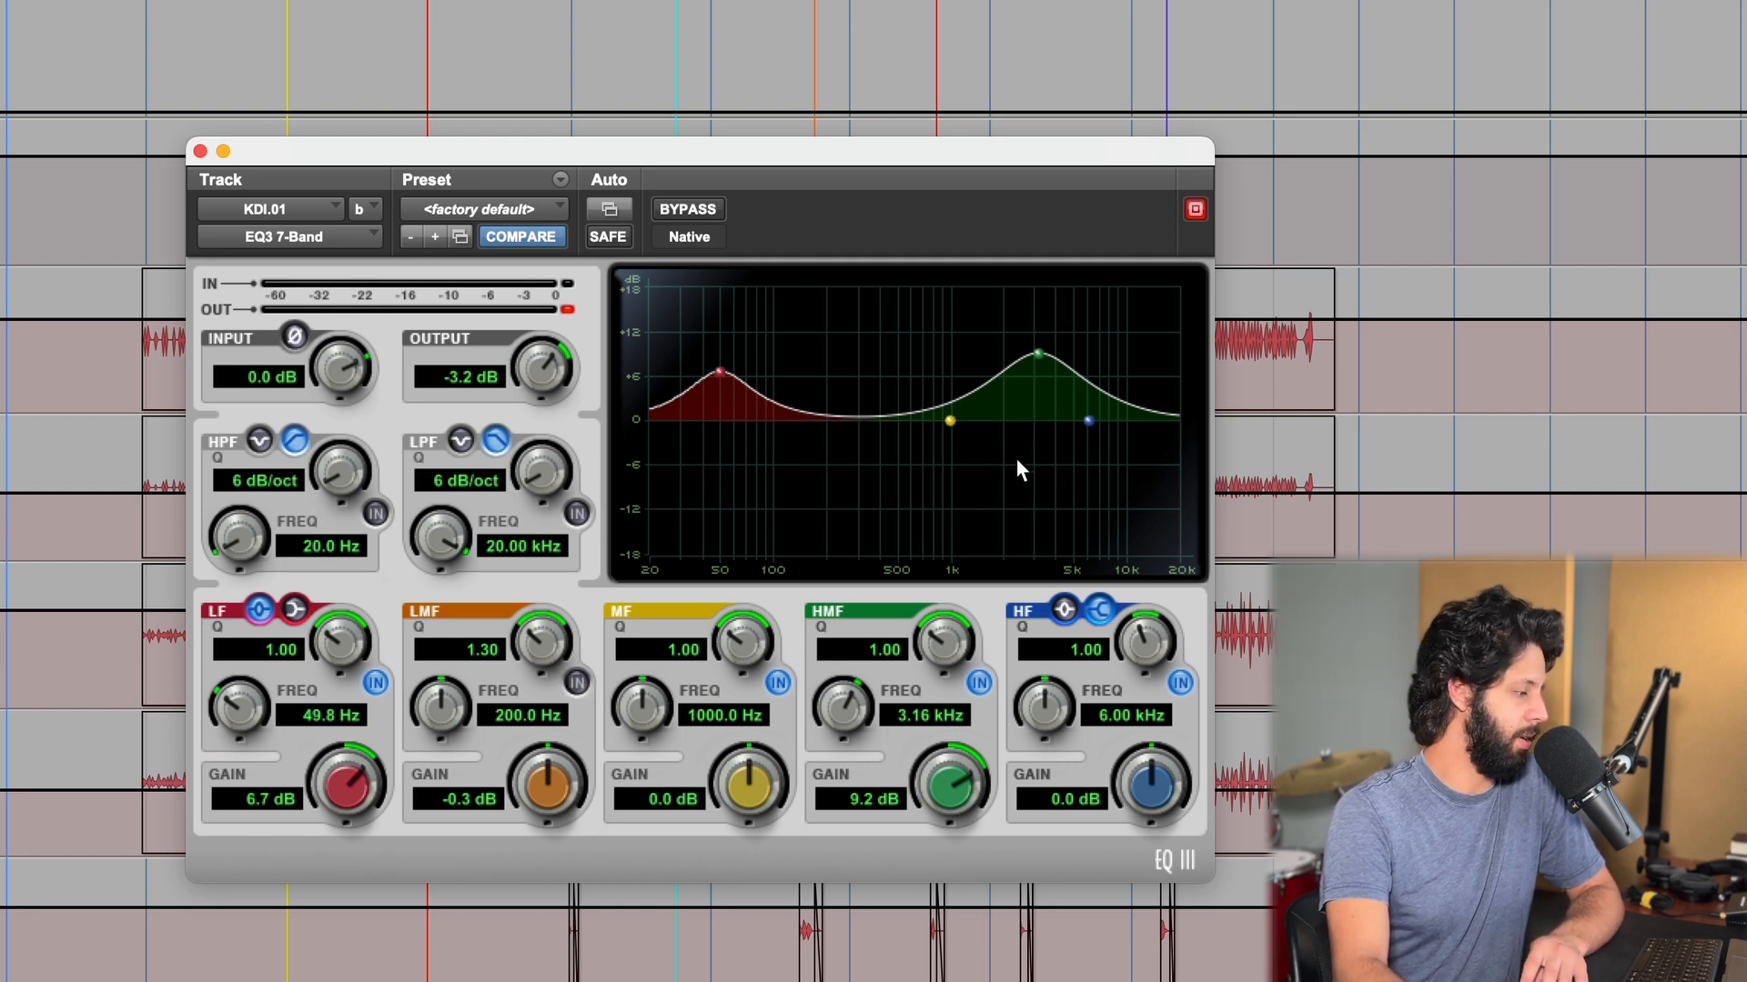
Disengage the LF and HMF bands on the KDI.01 EQ, play the track, and re-engage both boosts for comparison
left_click(375, 682)
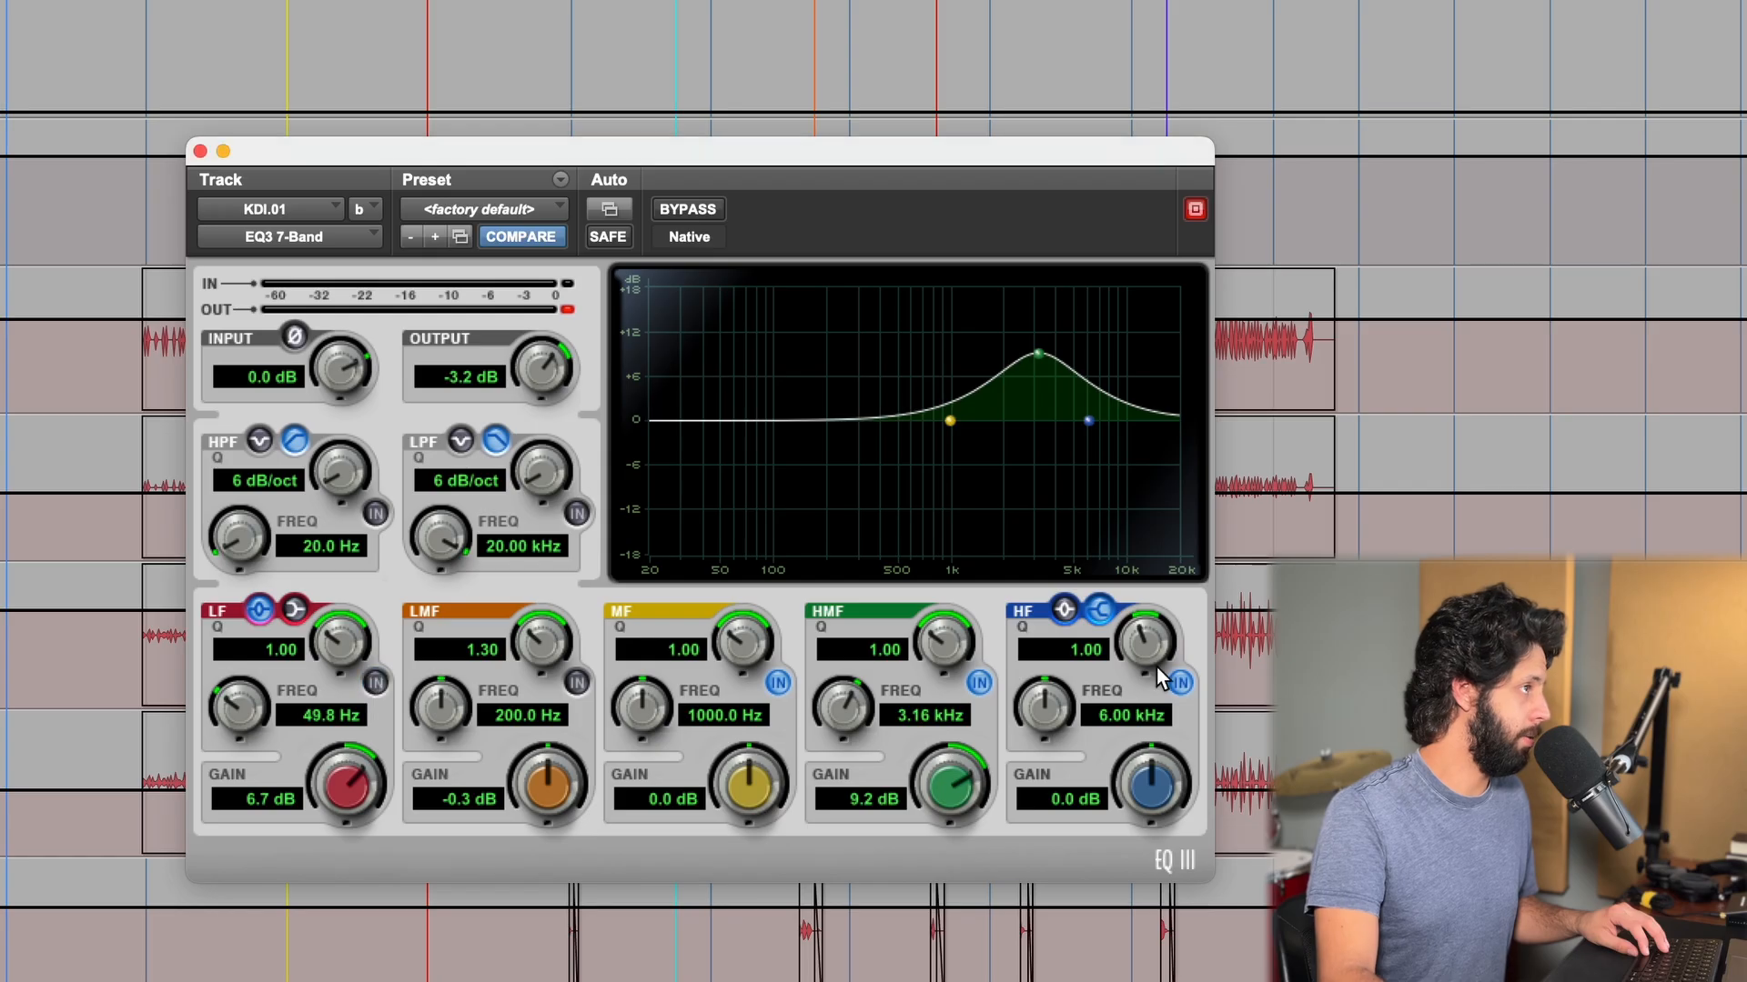
left_click(978, 684)
key("space")
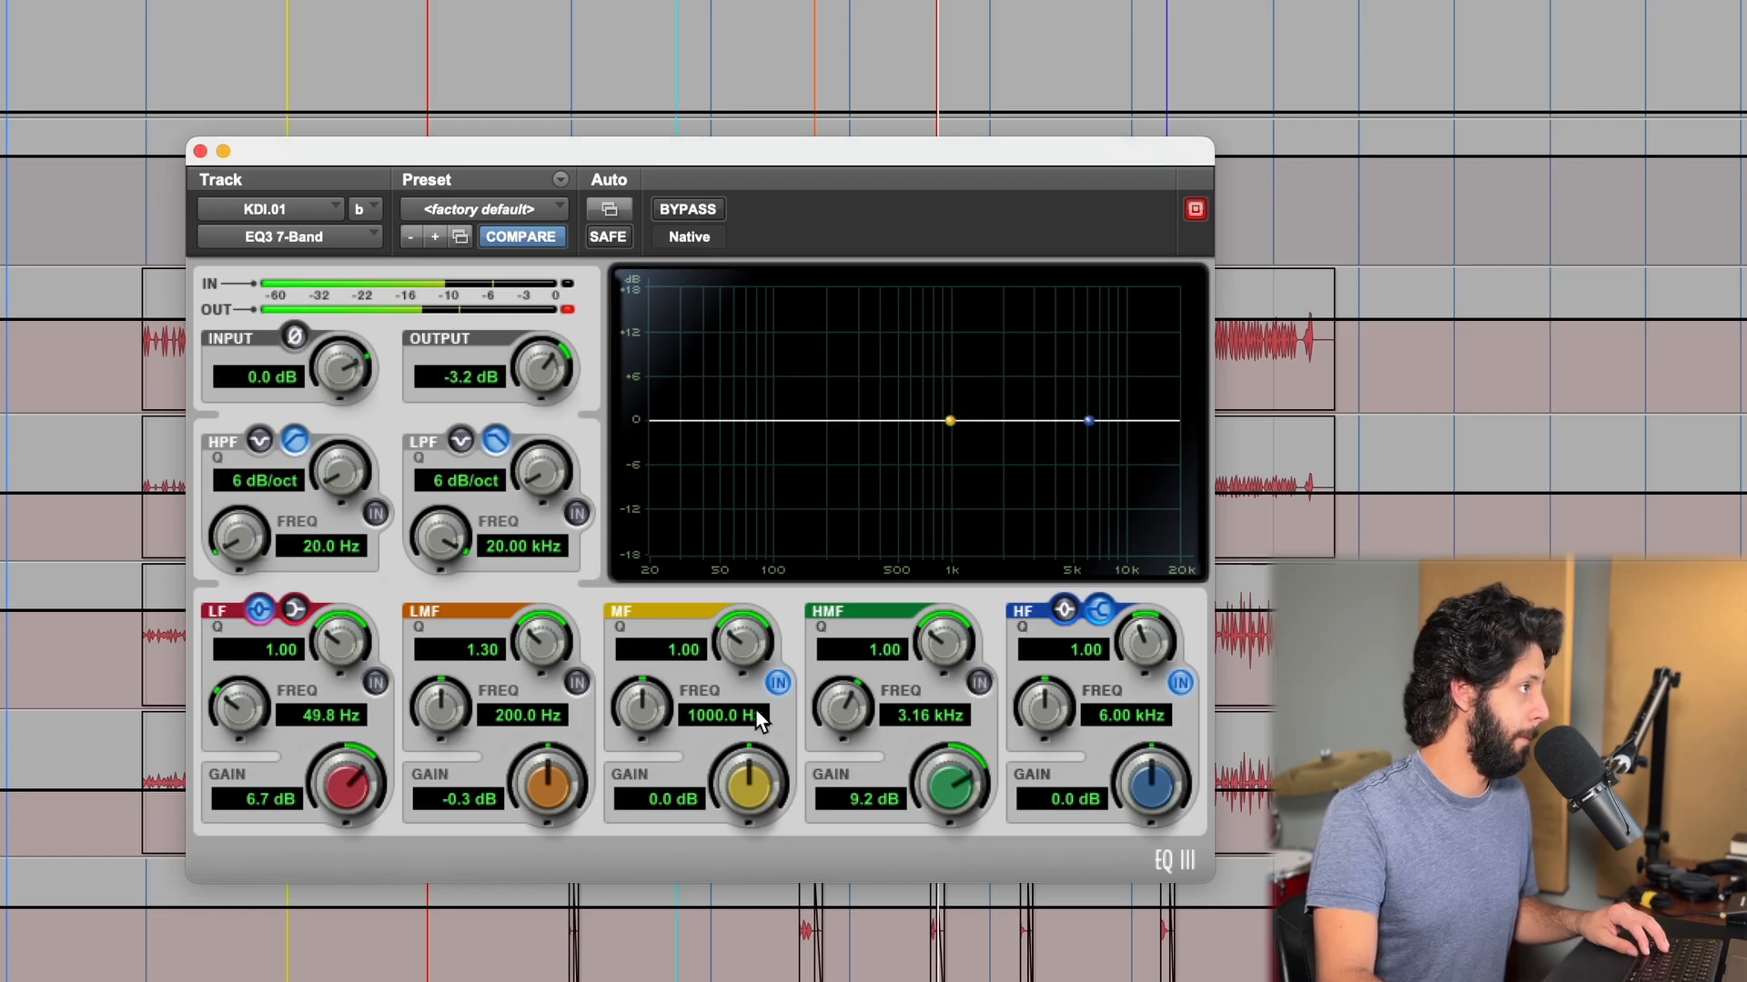
left_click(375, 683)
left_click(980, 684)
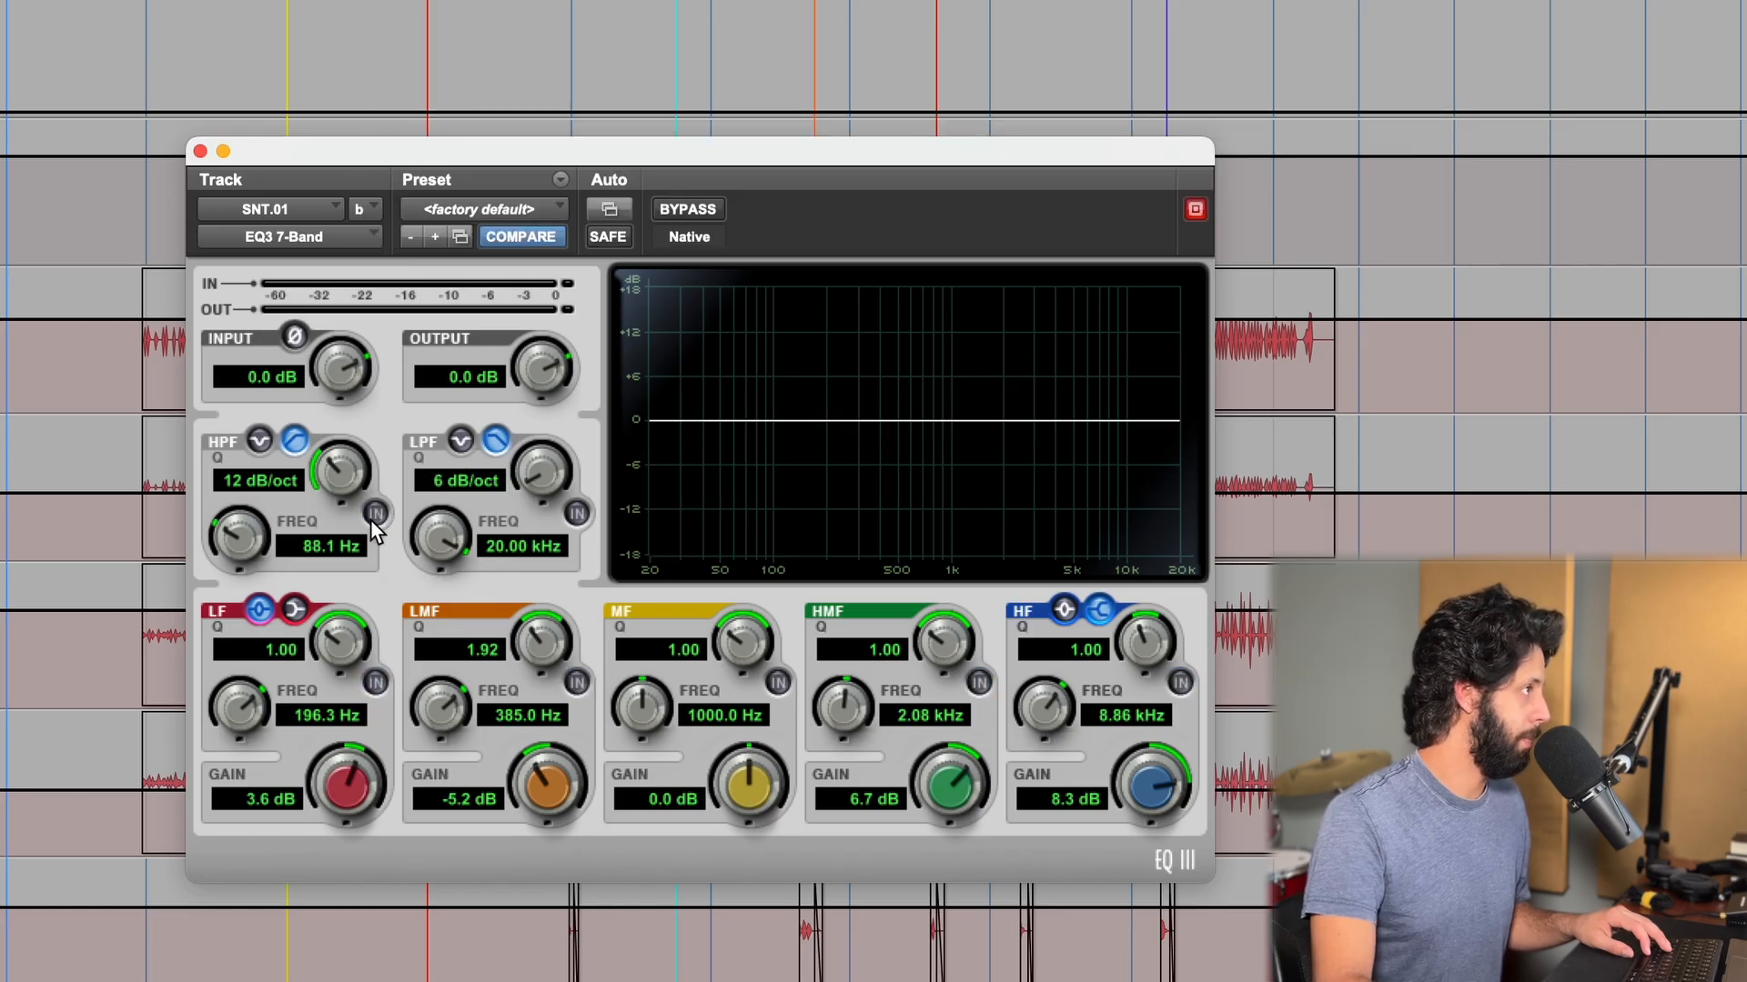
Play the SNT.01 track and engage its EQ's high-pass filter, LF, LMF, HMF and HF bands one after another
key("space")
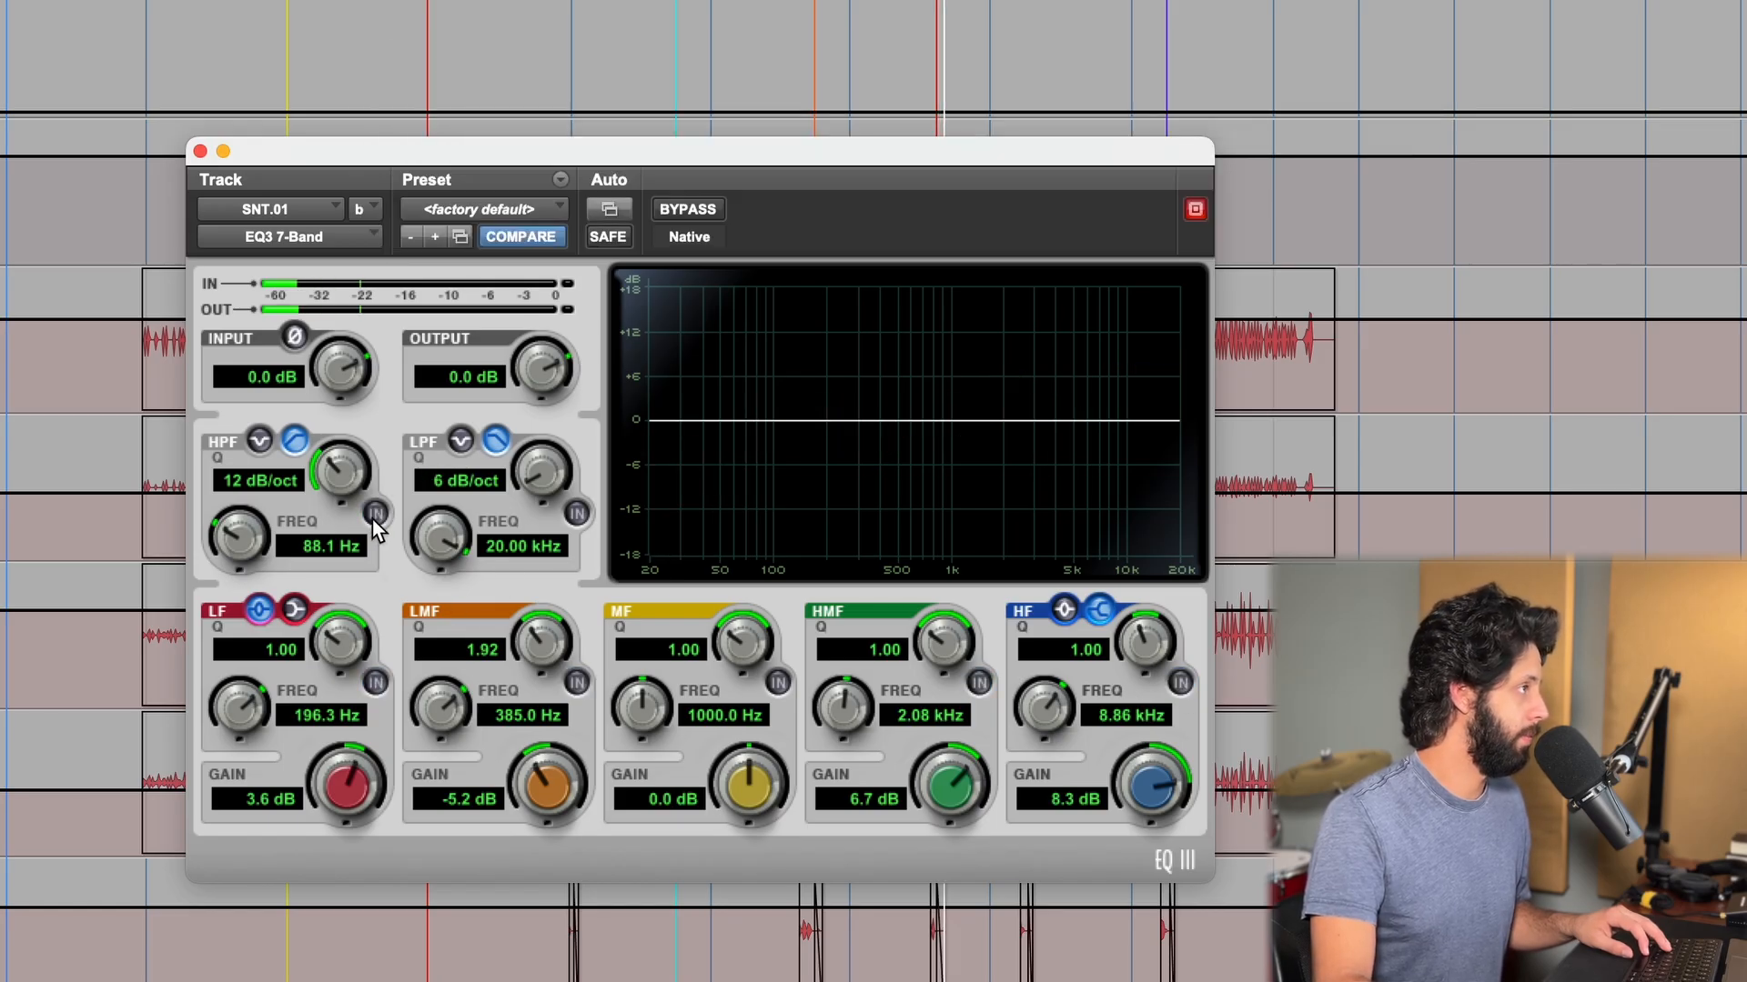
left_click(375, 514)
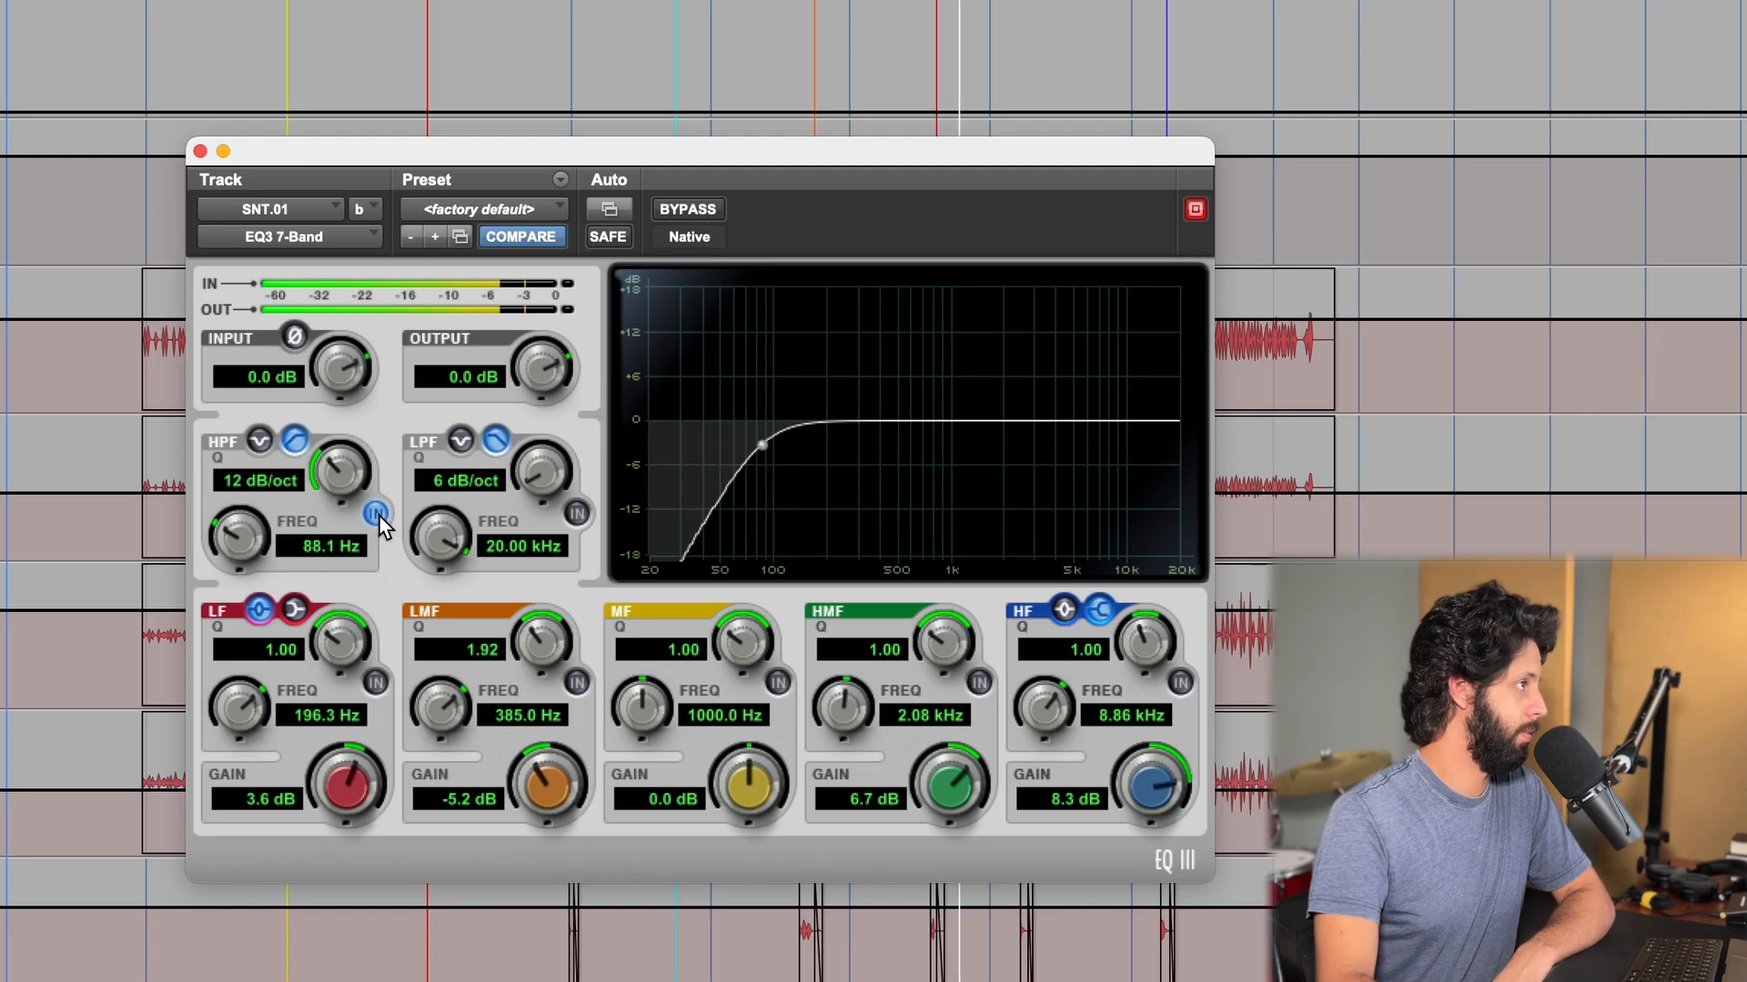
left_click(375, 684)
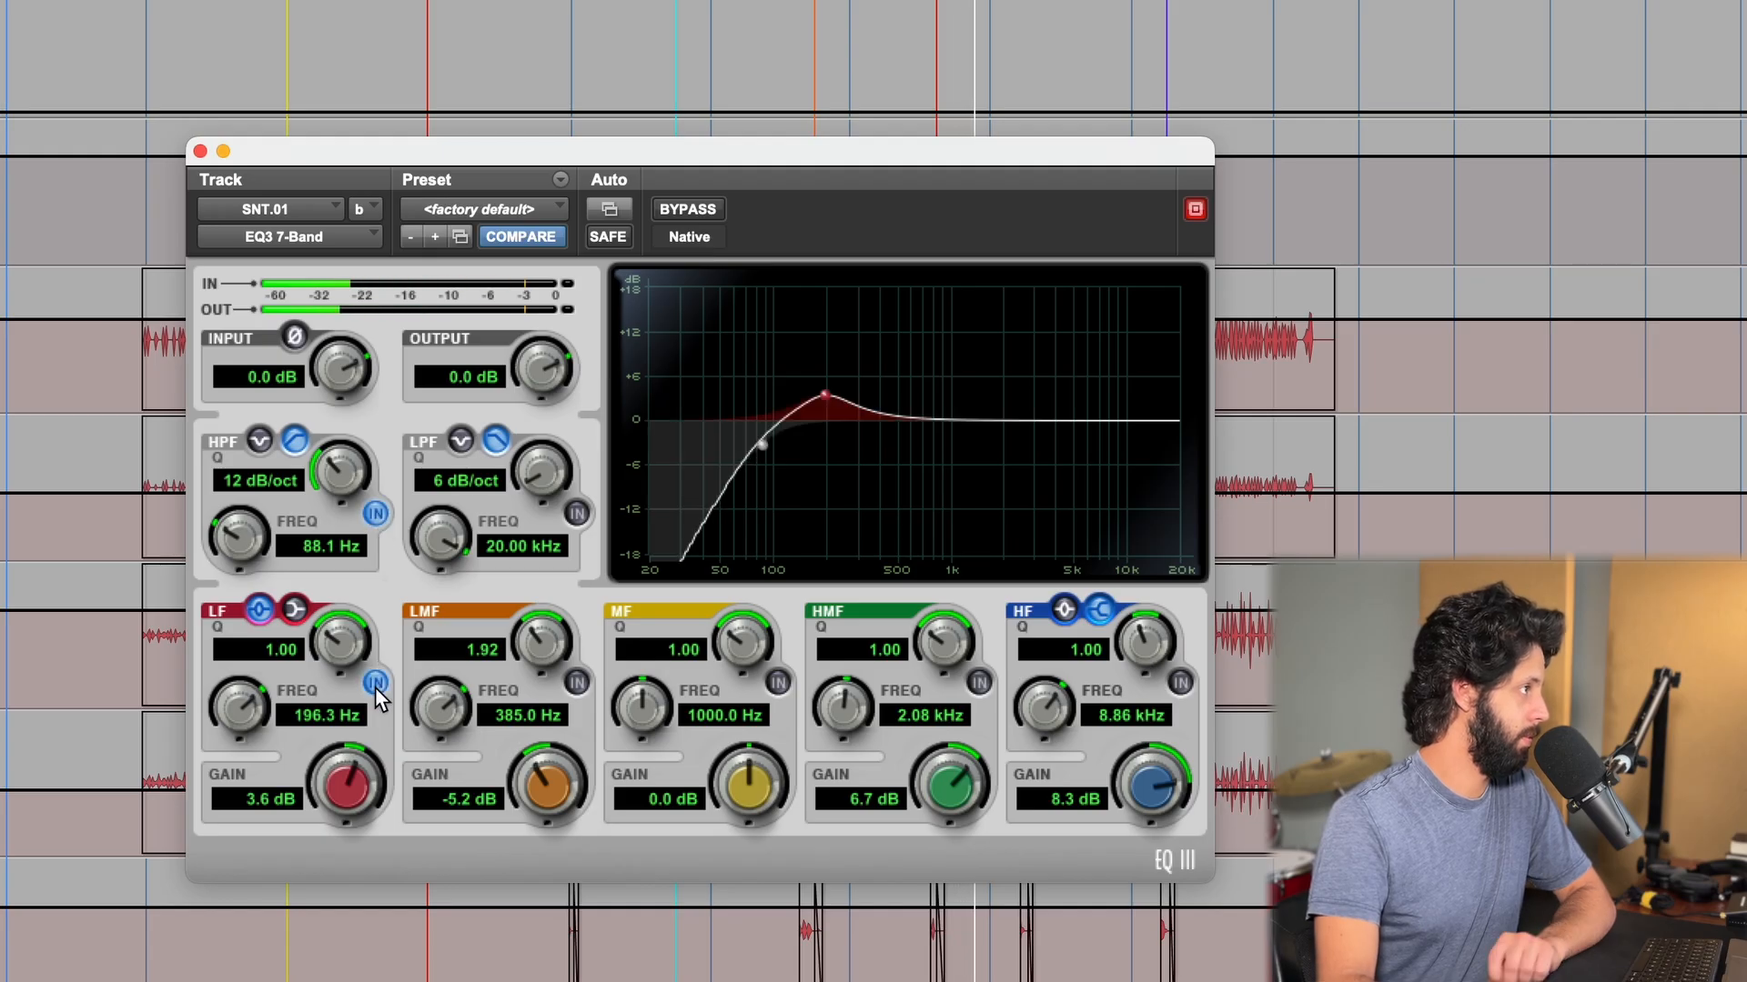
left_click(575, 682)
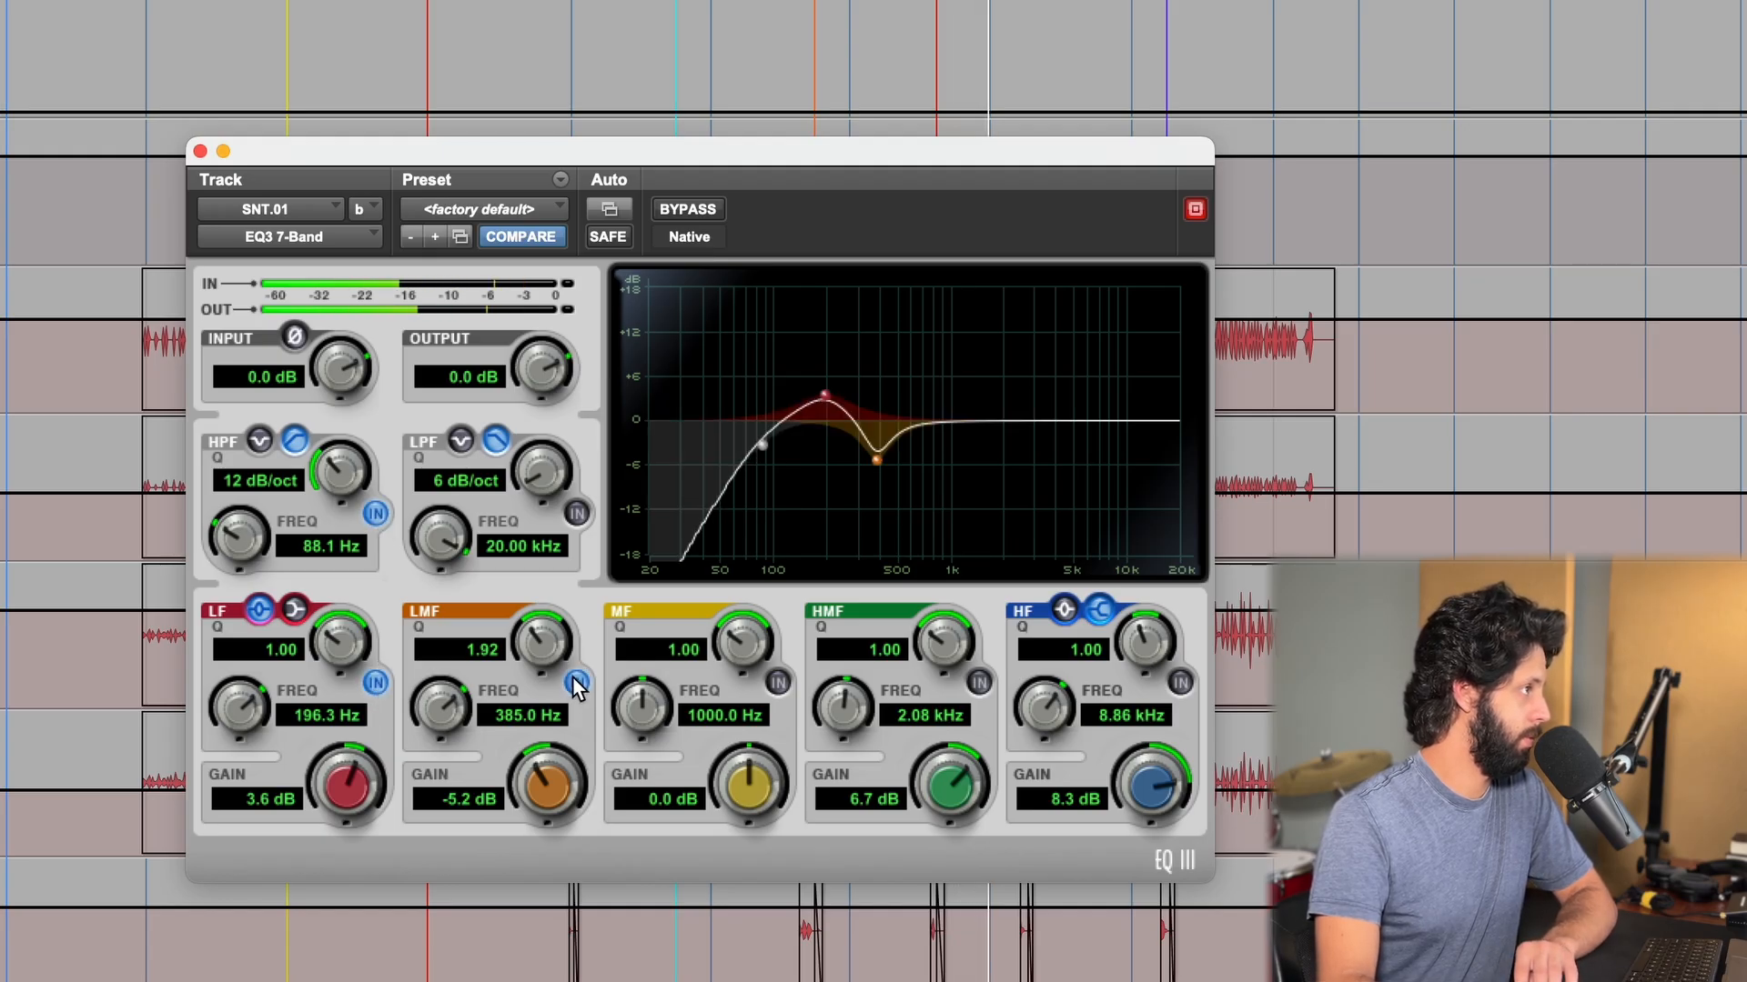
left_click(977, 684)
left_click(1180, 683)
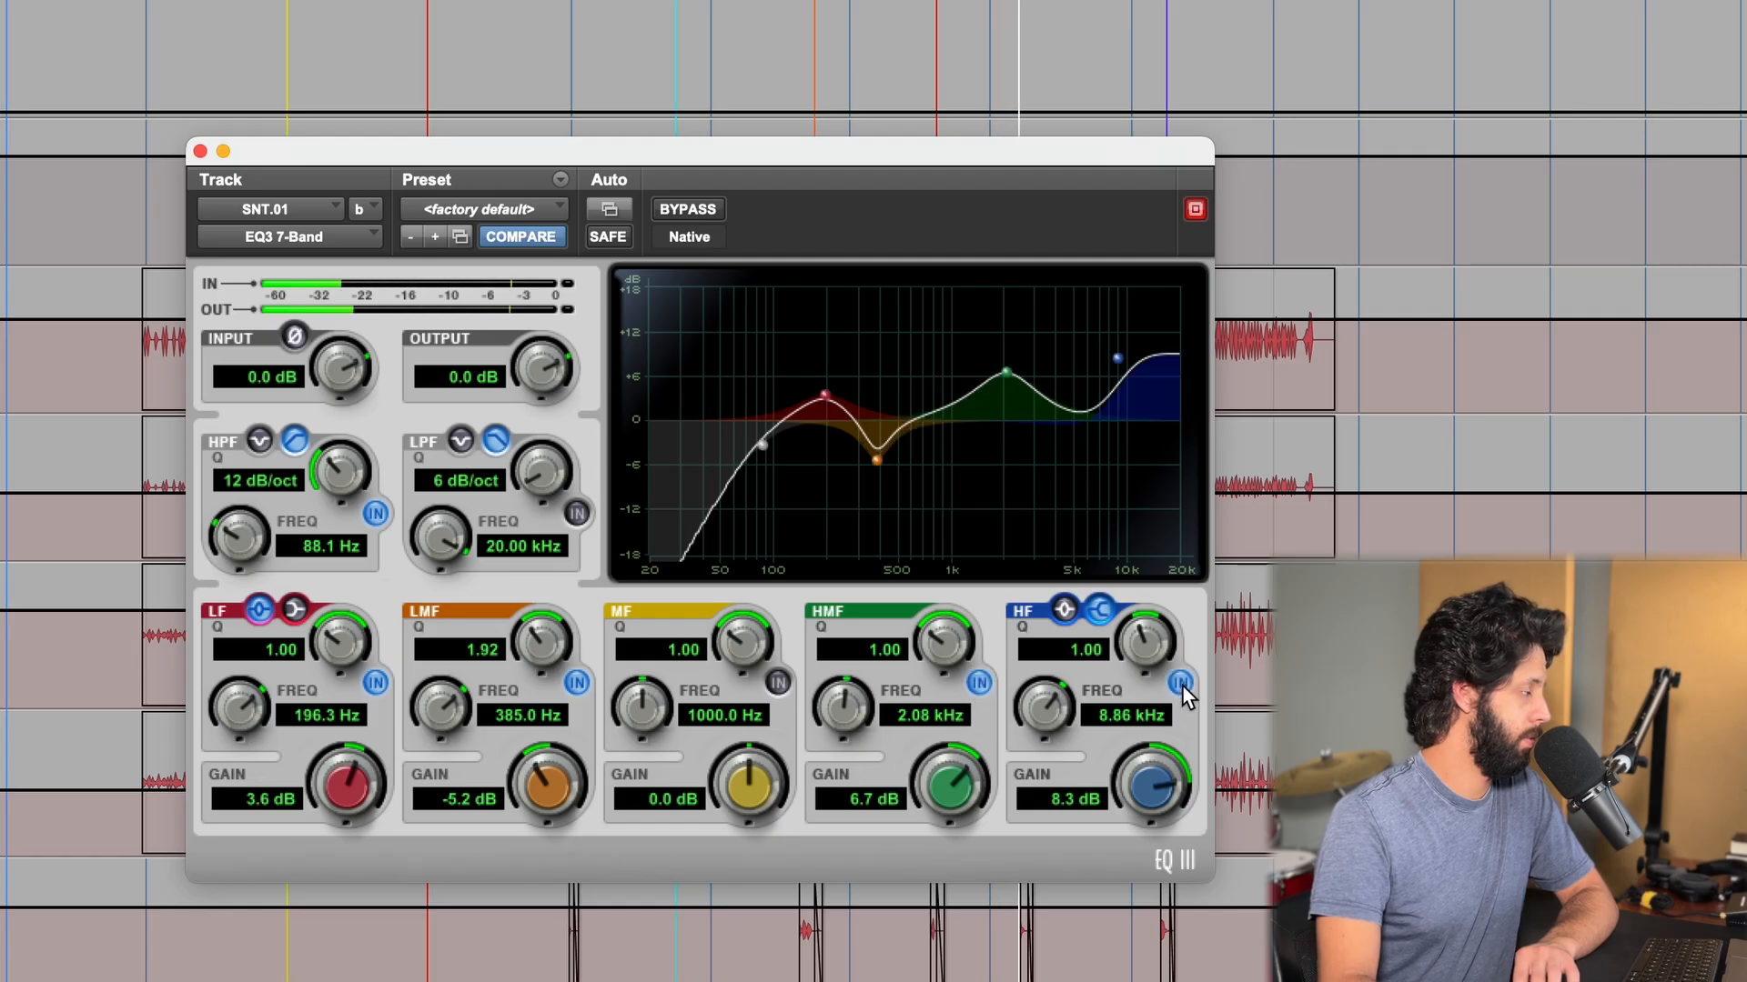
Compare the SNT.01 track with and without its EQ by toggling the bypass twice
left_click(706, 213)
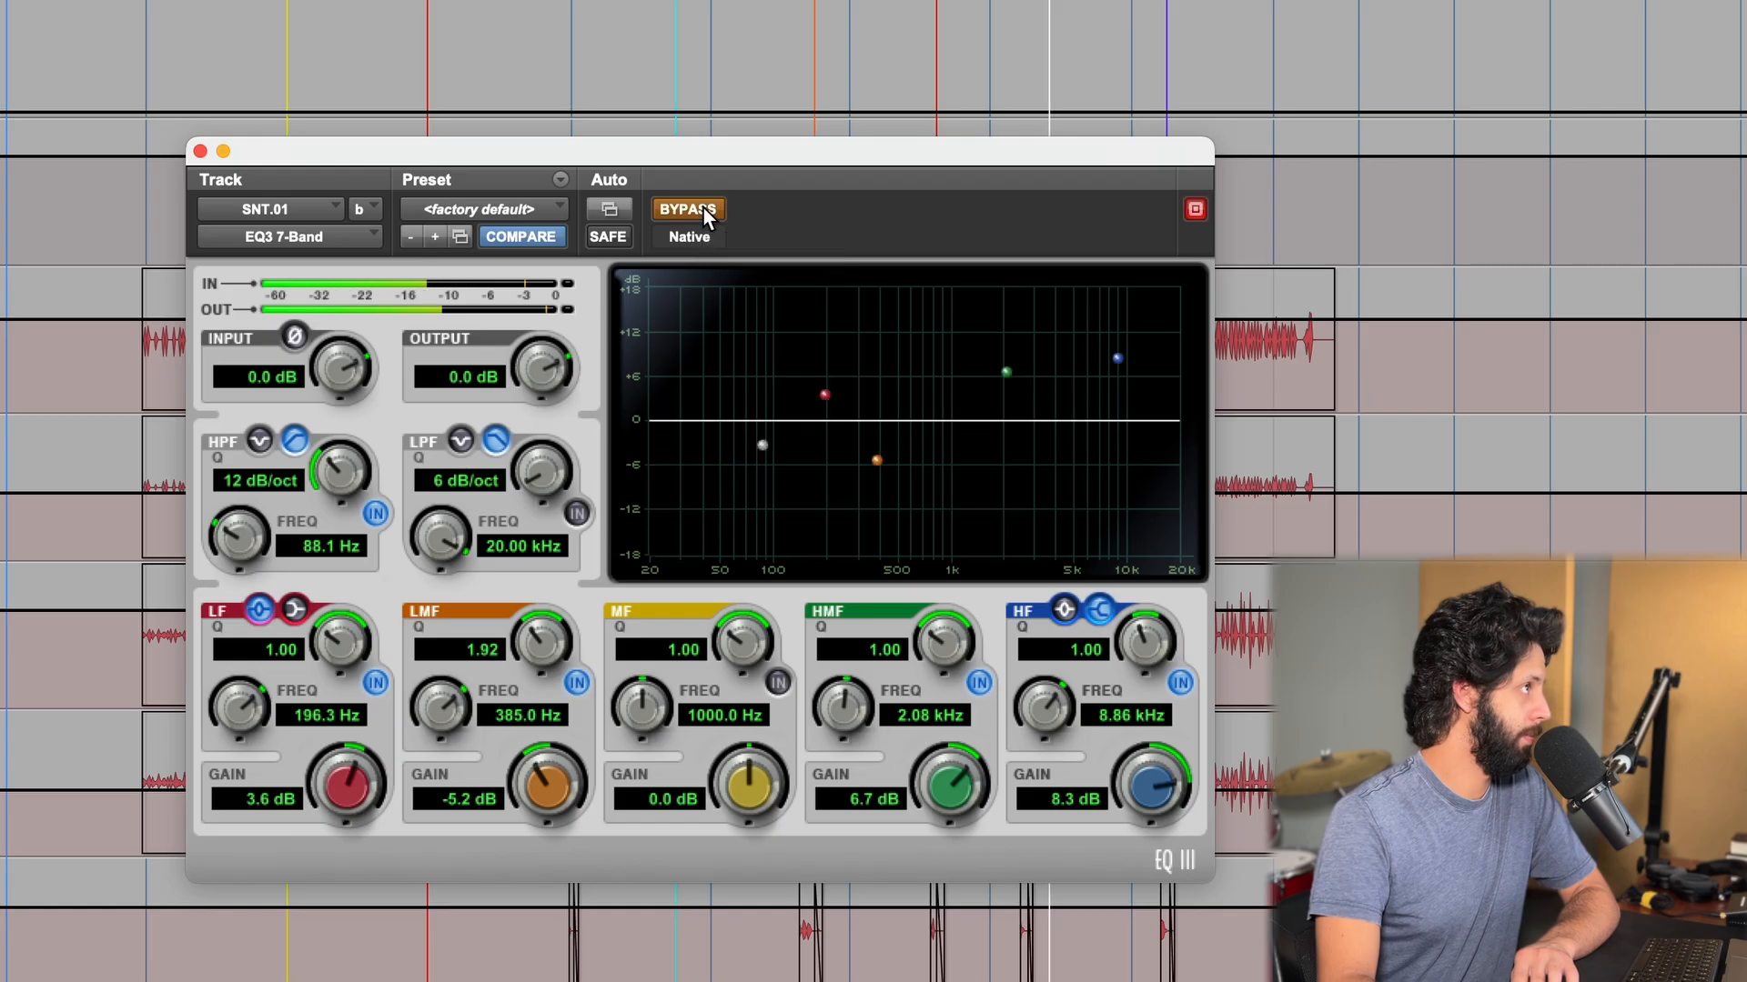
left_click(705, 210)
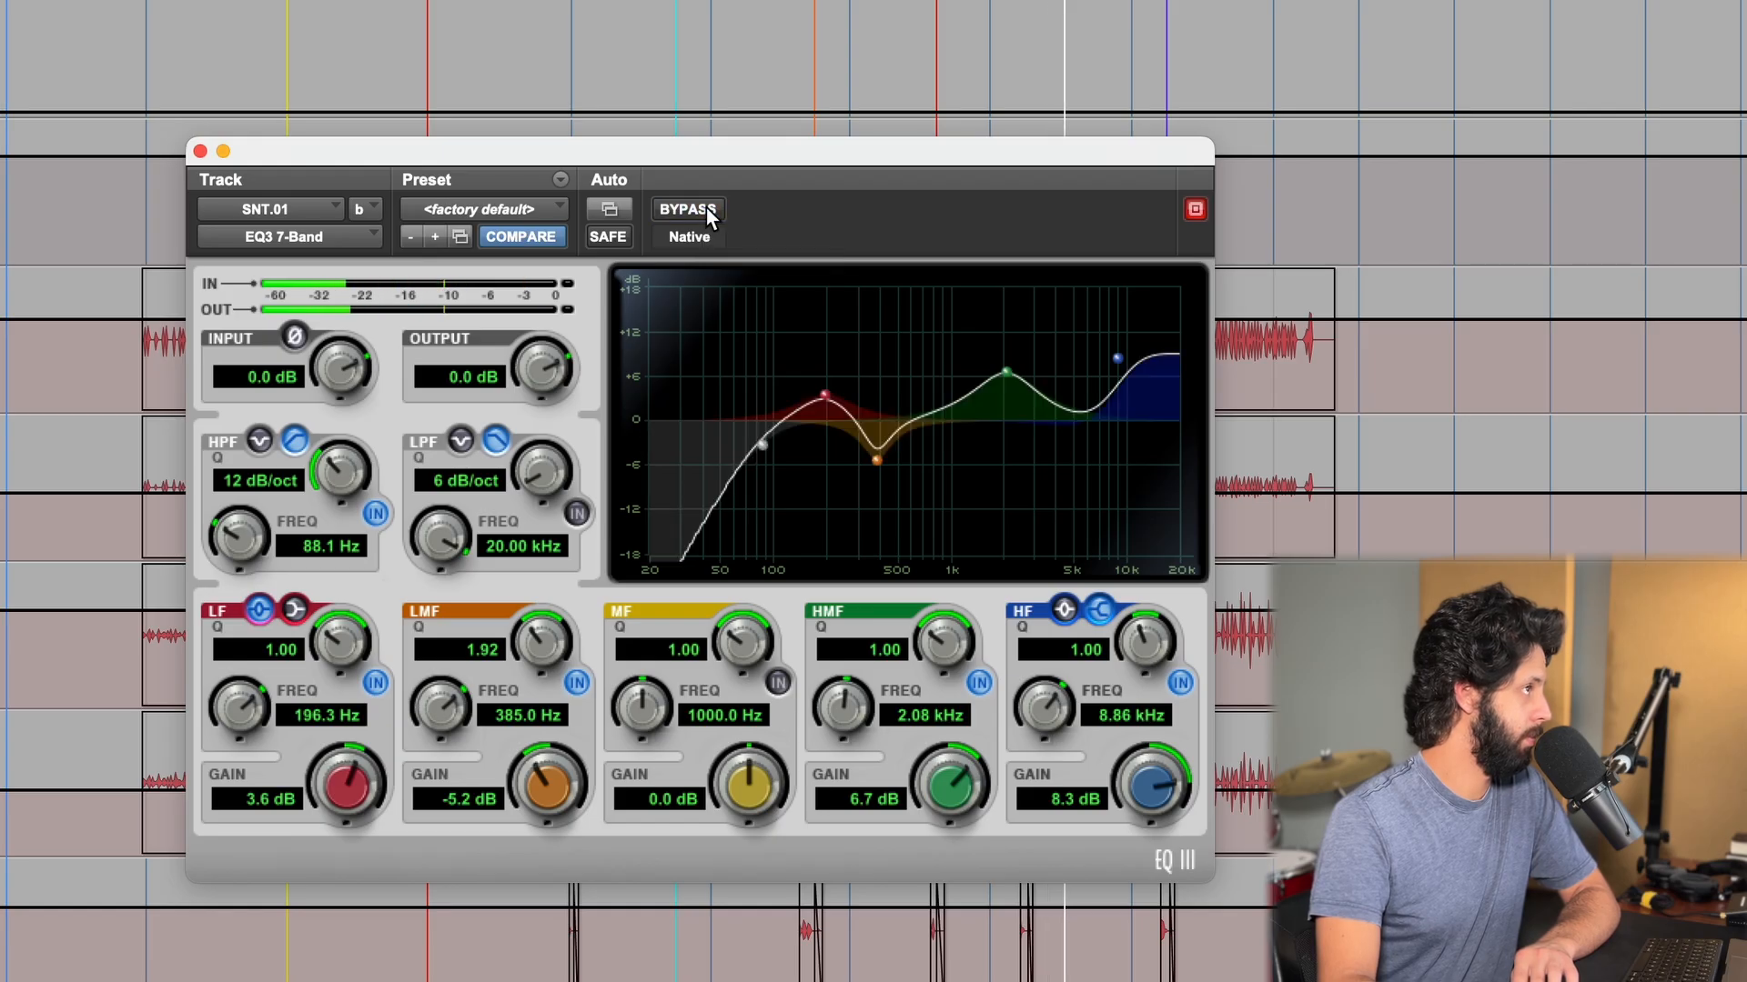
left_click(706, 211)
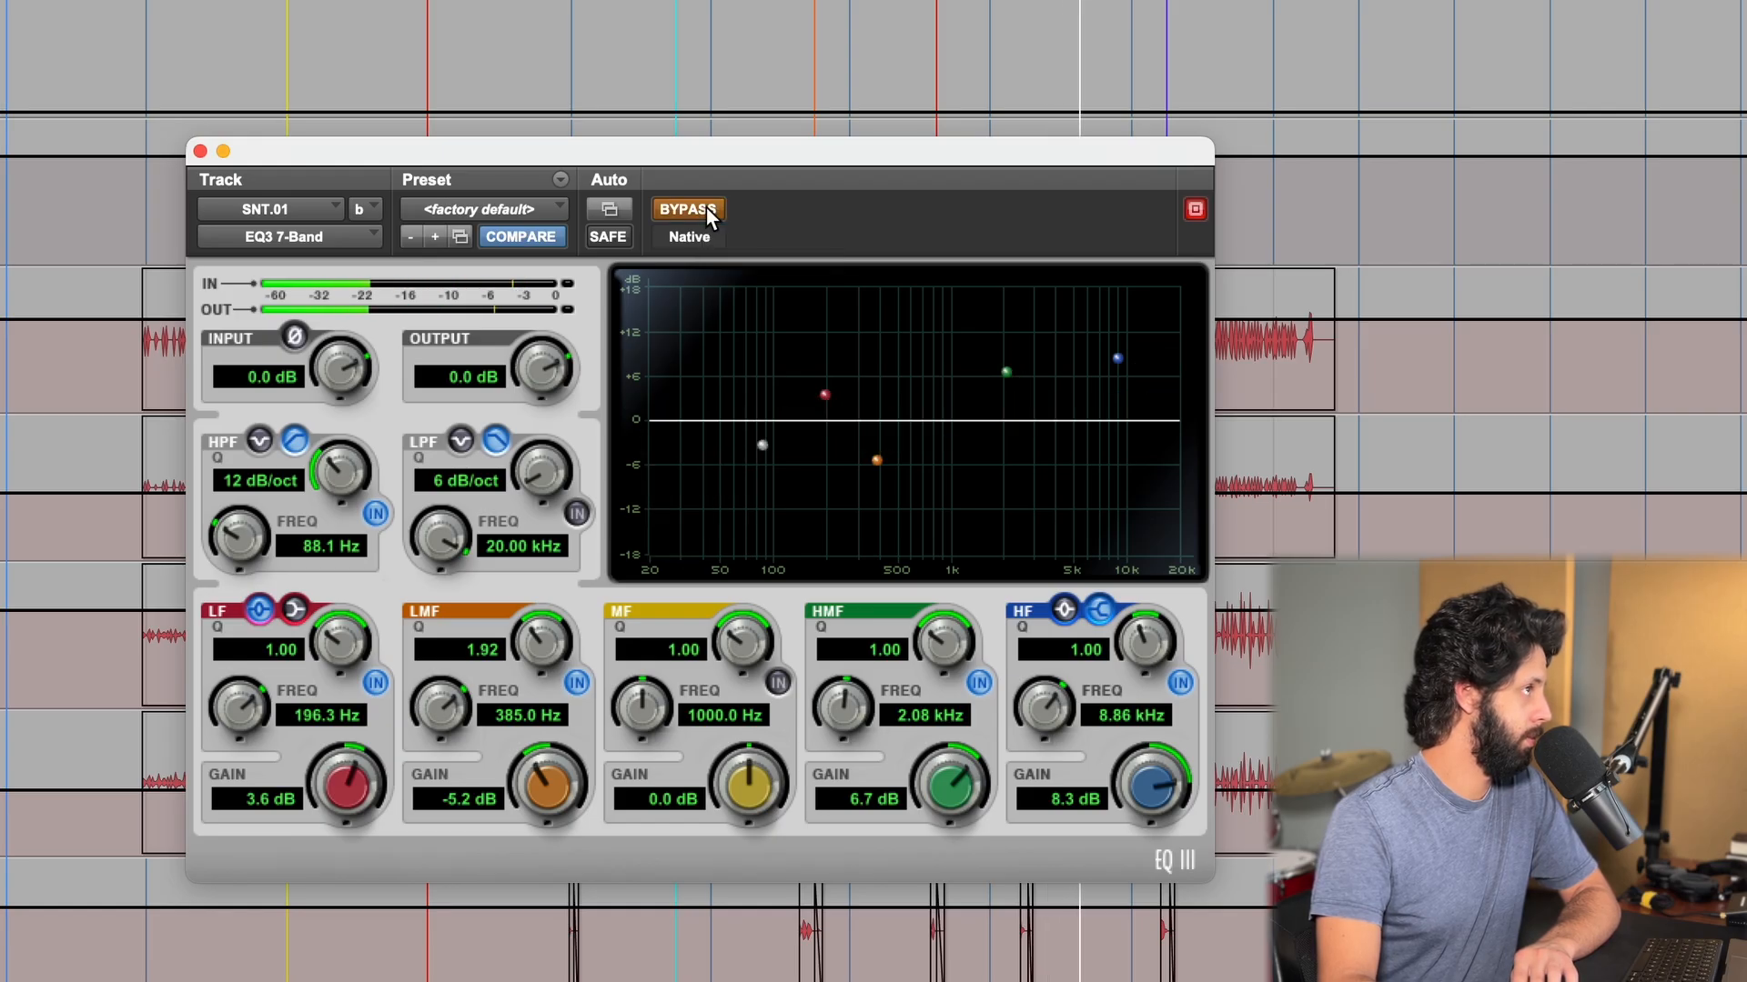
left_click(708, 212)
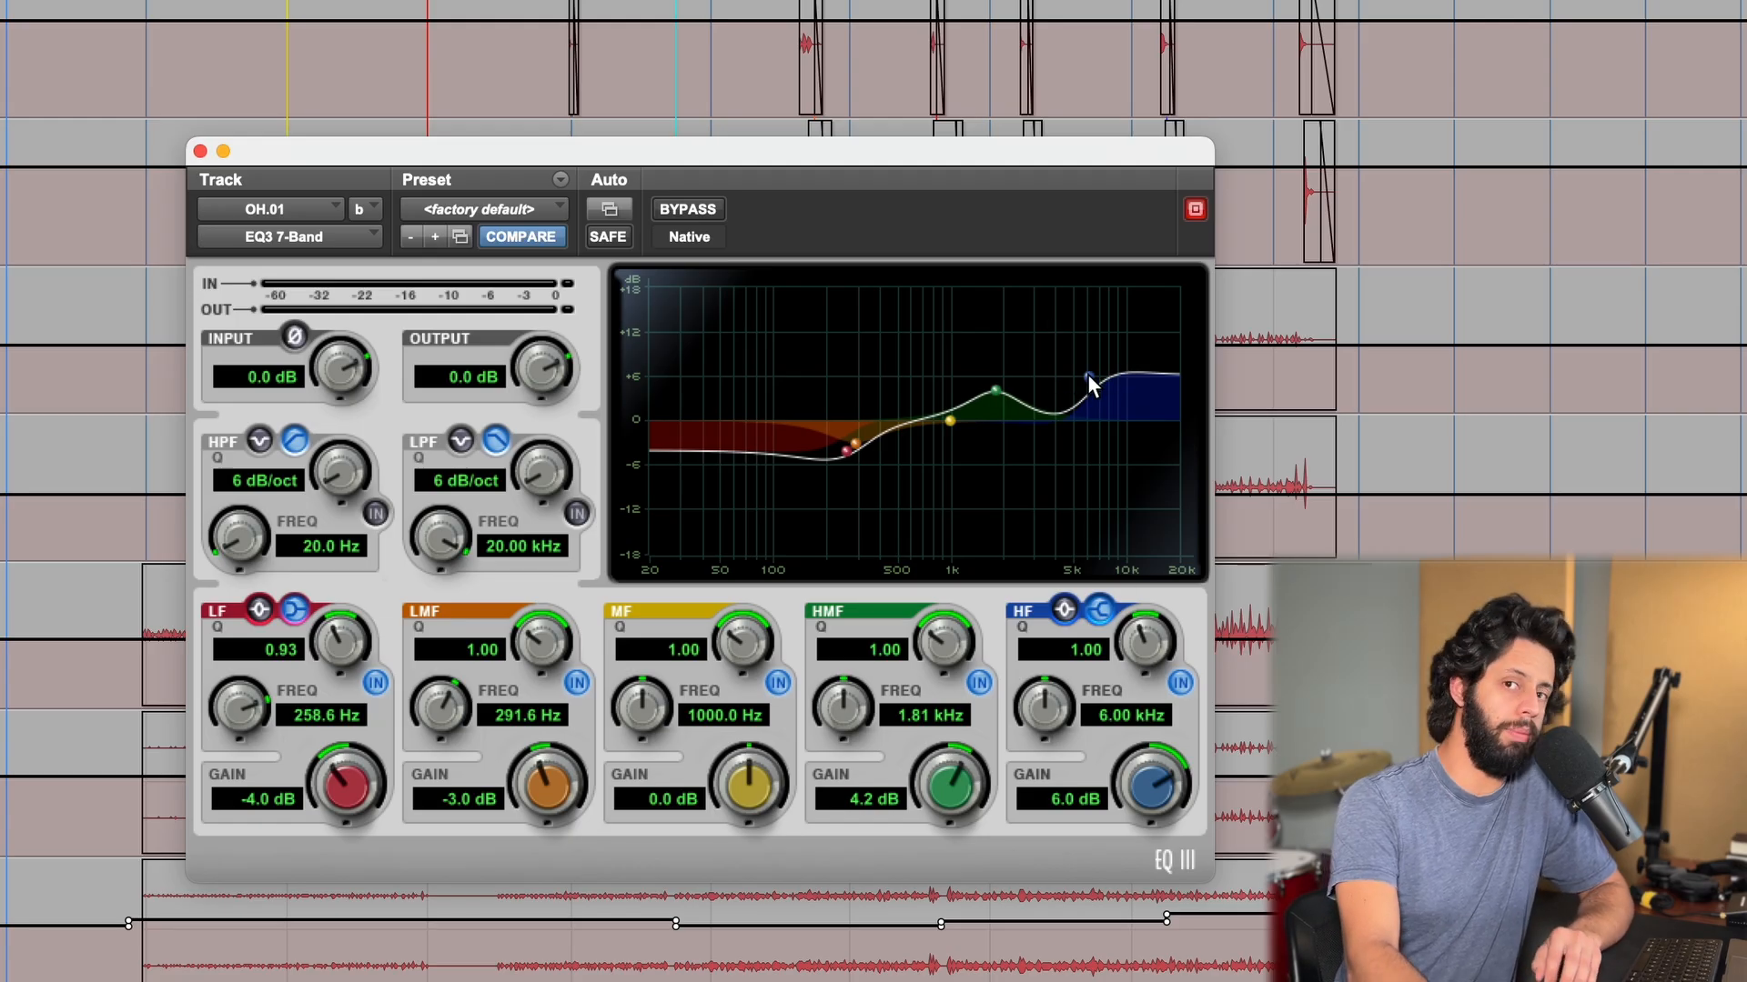
Disengage the LF, LMF, HMF and HF bands on the OH.01 EQ and start playback
left_click(374, 682)
left_click(577, 683)
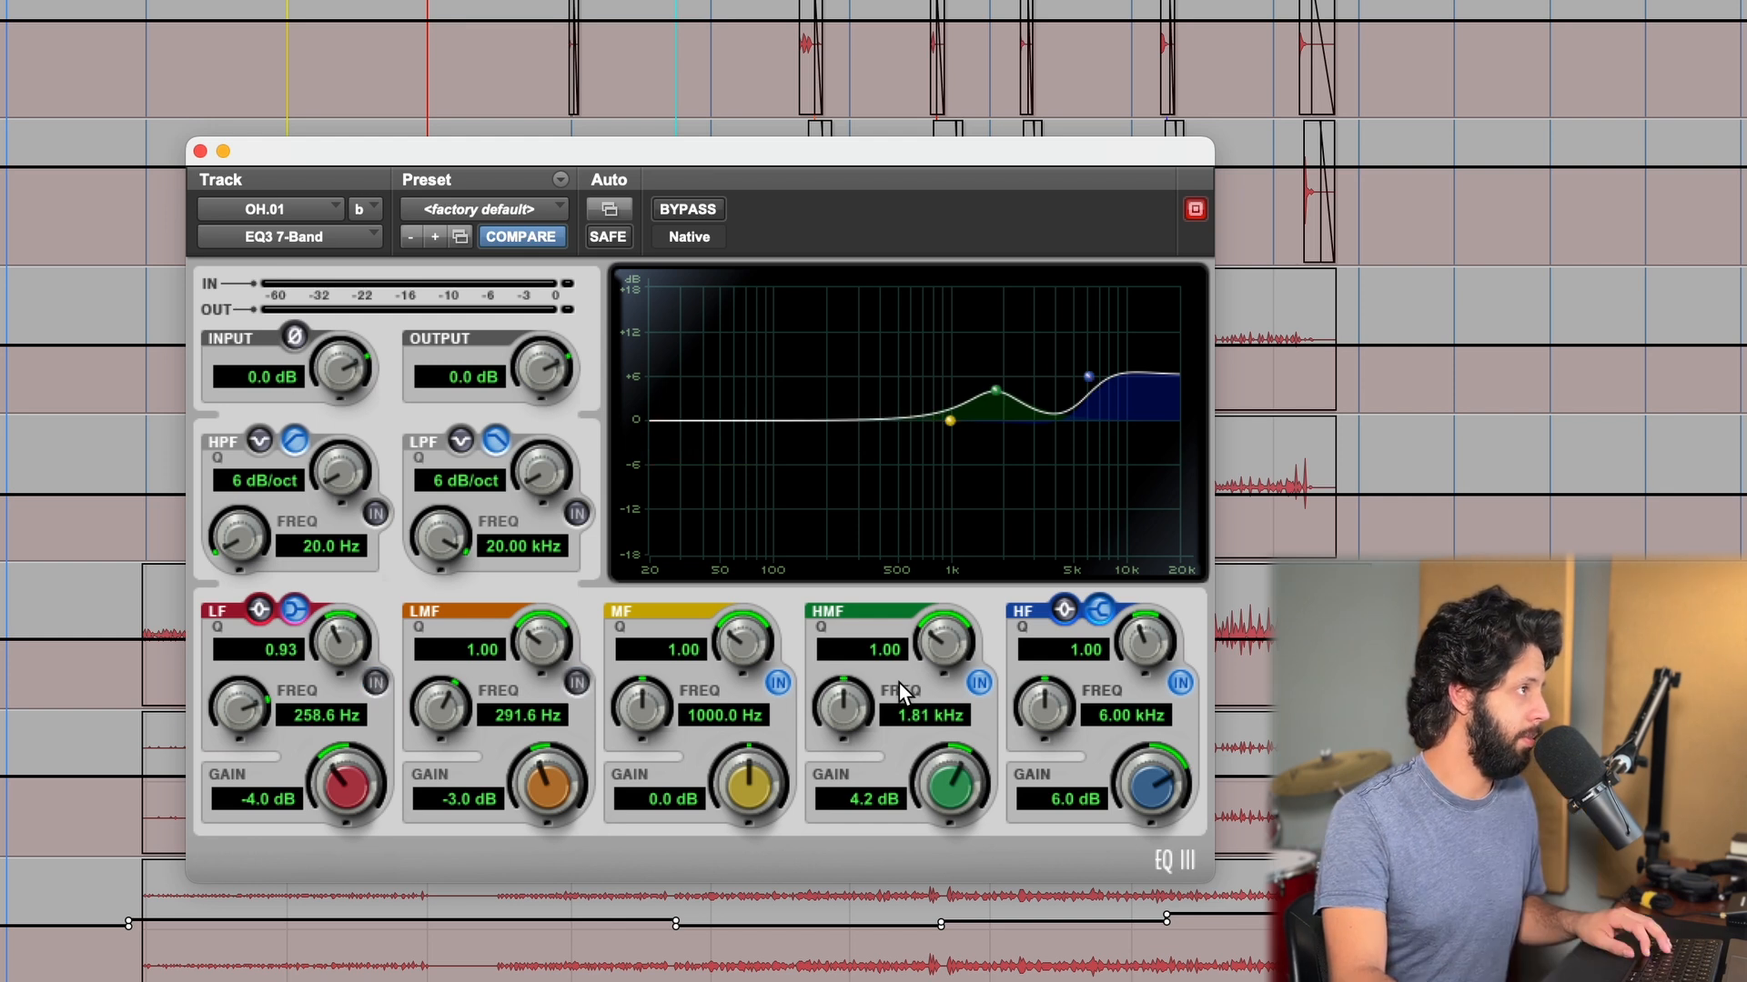
left_click(979, 683)
left_click(1180, 682)
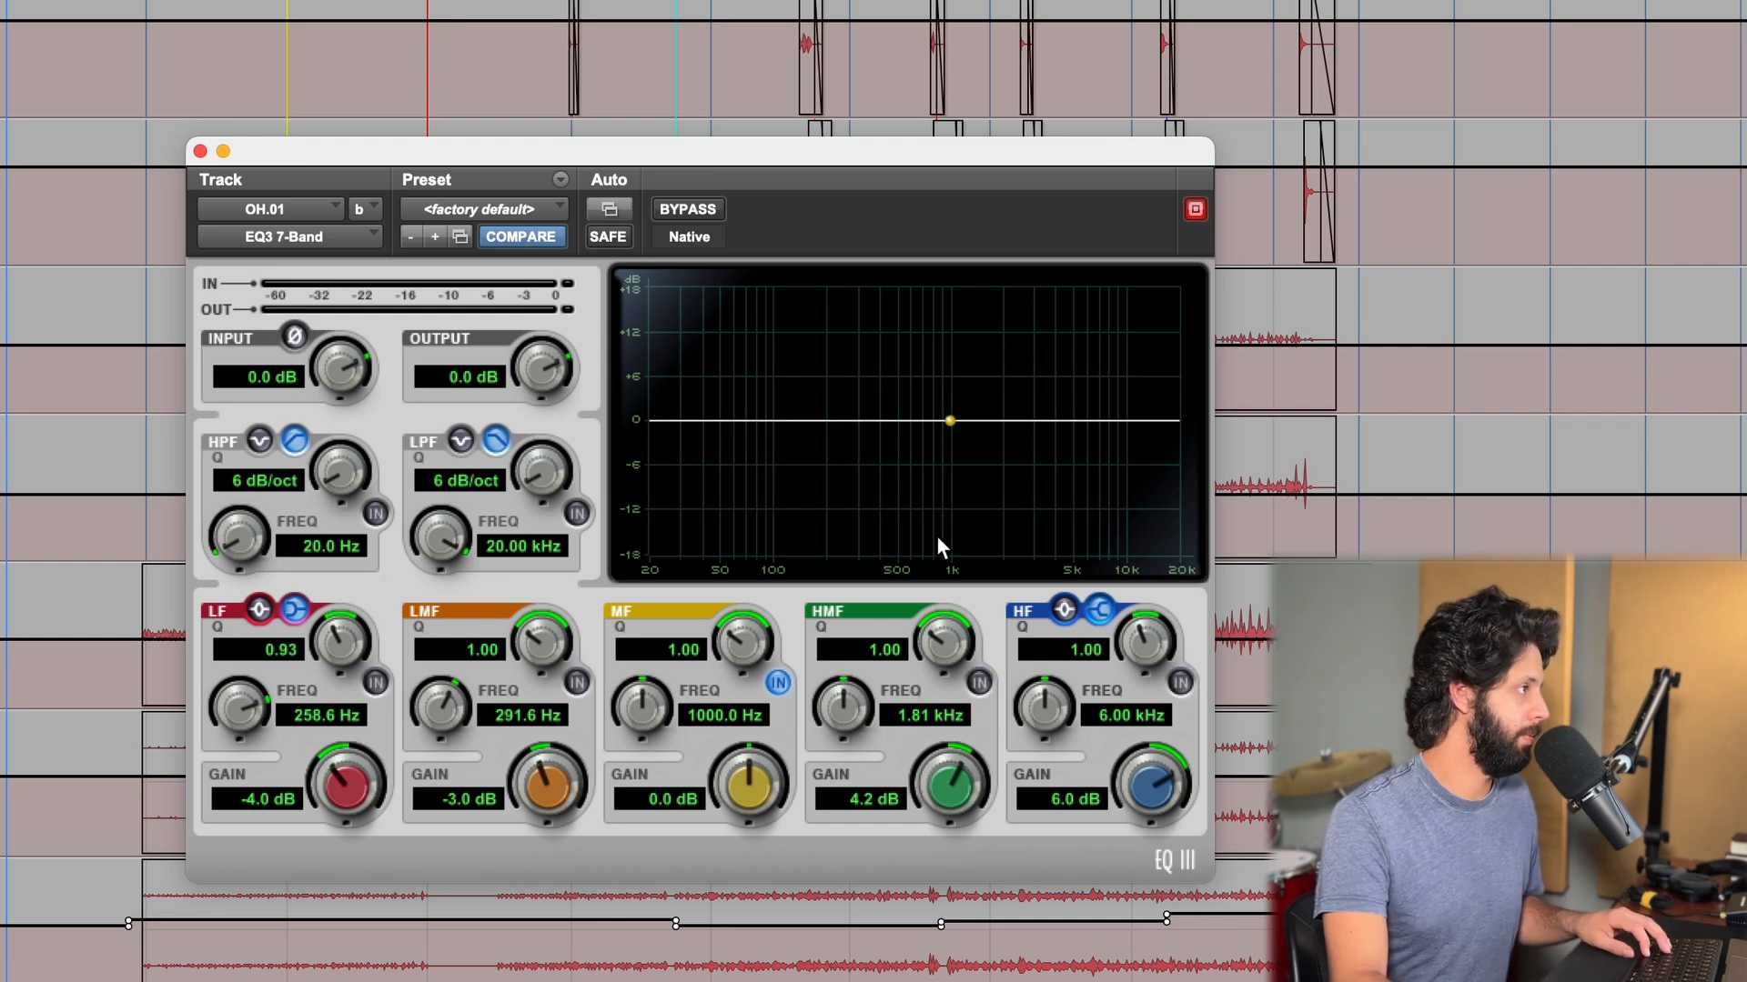
key("space")
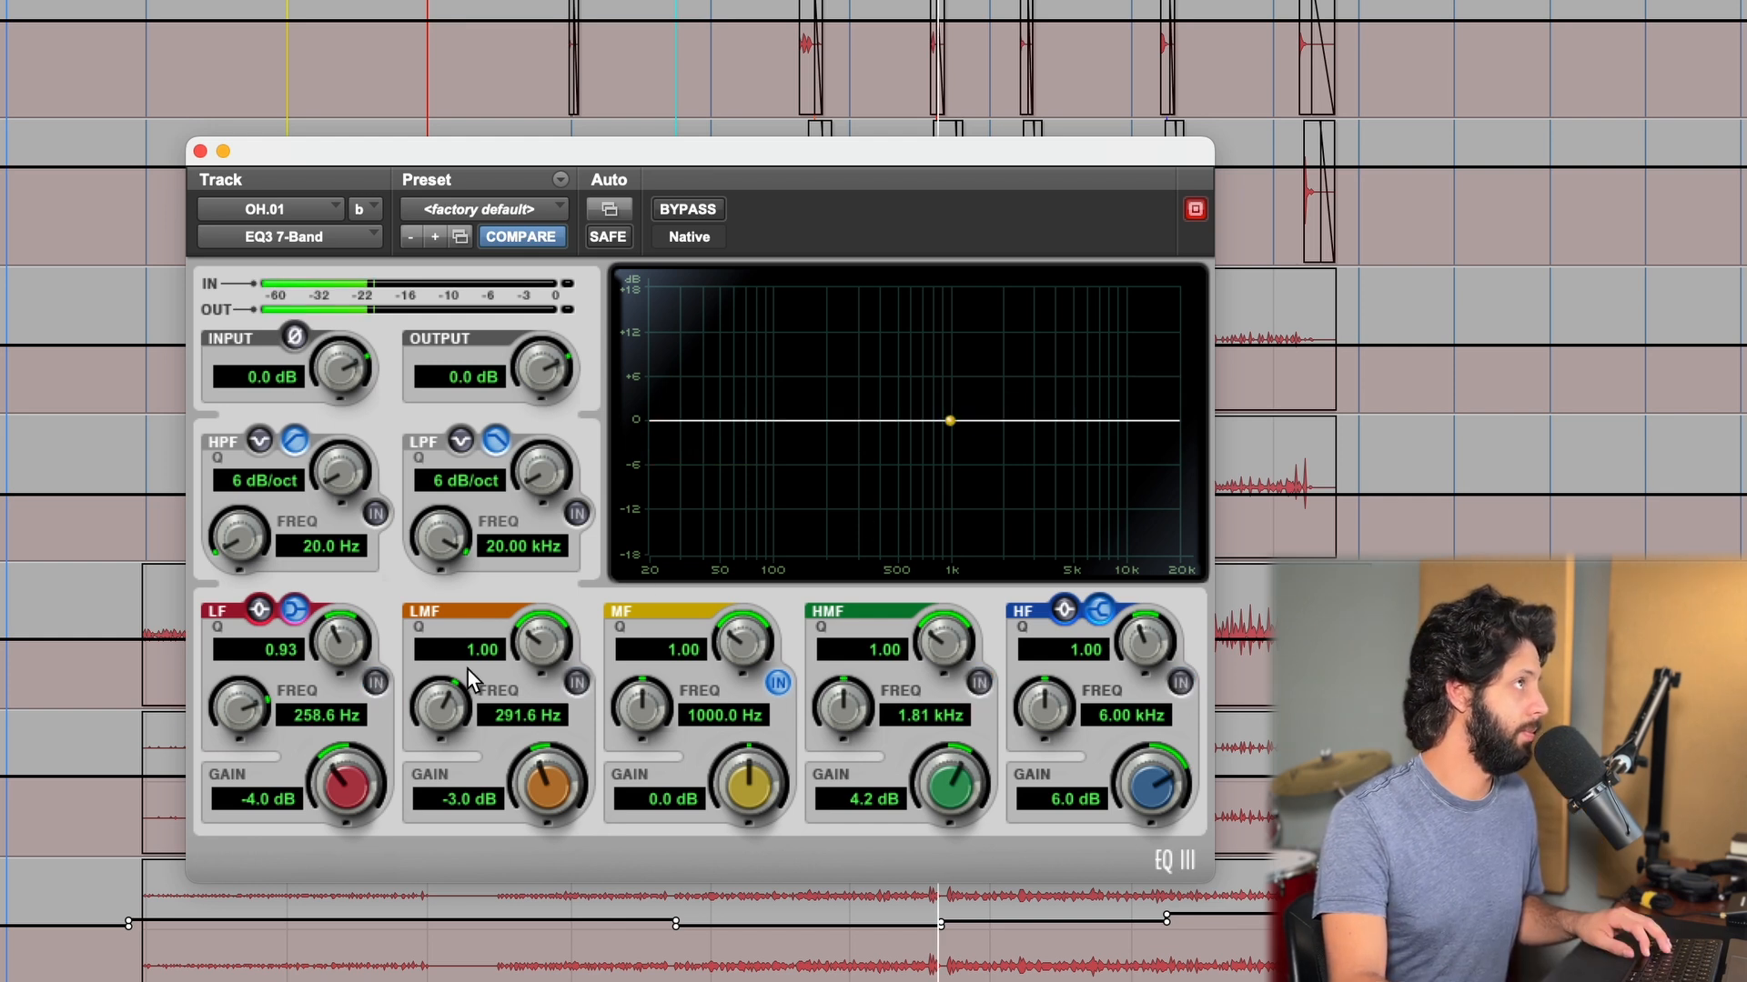
Re-engage the LF, LMF, HMF and HF bands on the OH.01 EQ one at a time while listening
left_click(373, 684)
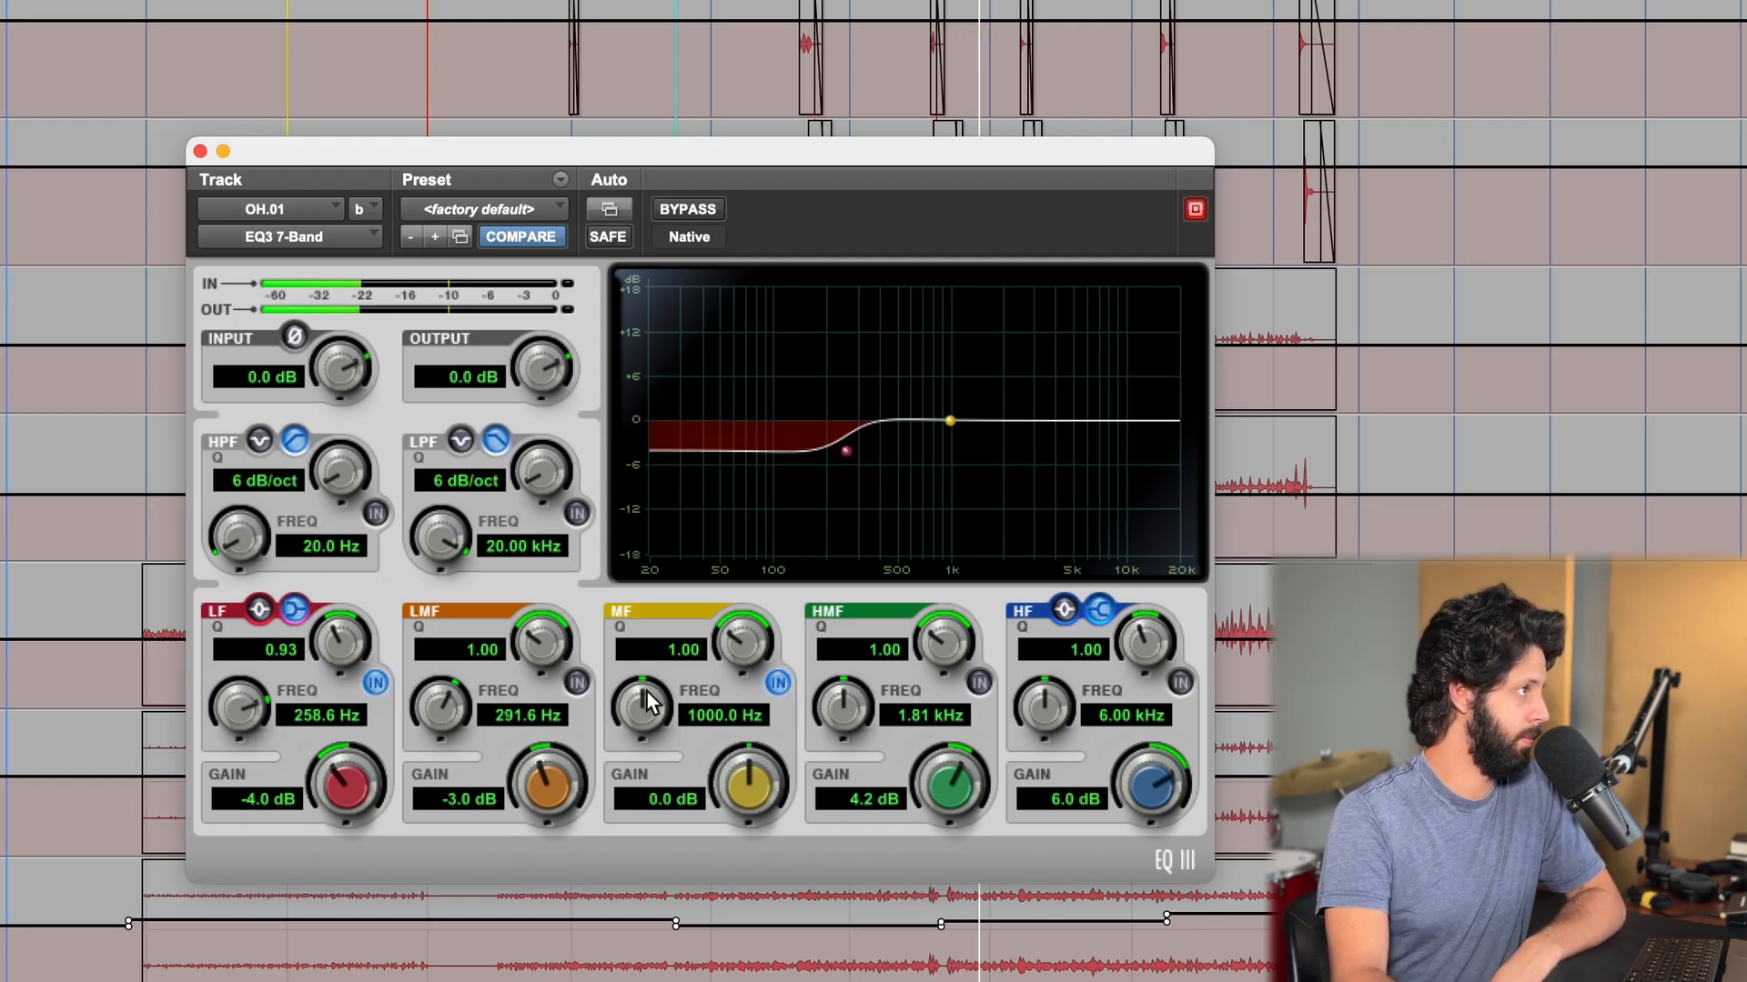
left_click(576, 681)
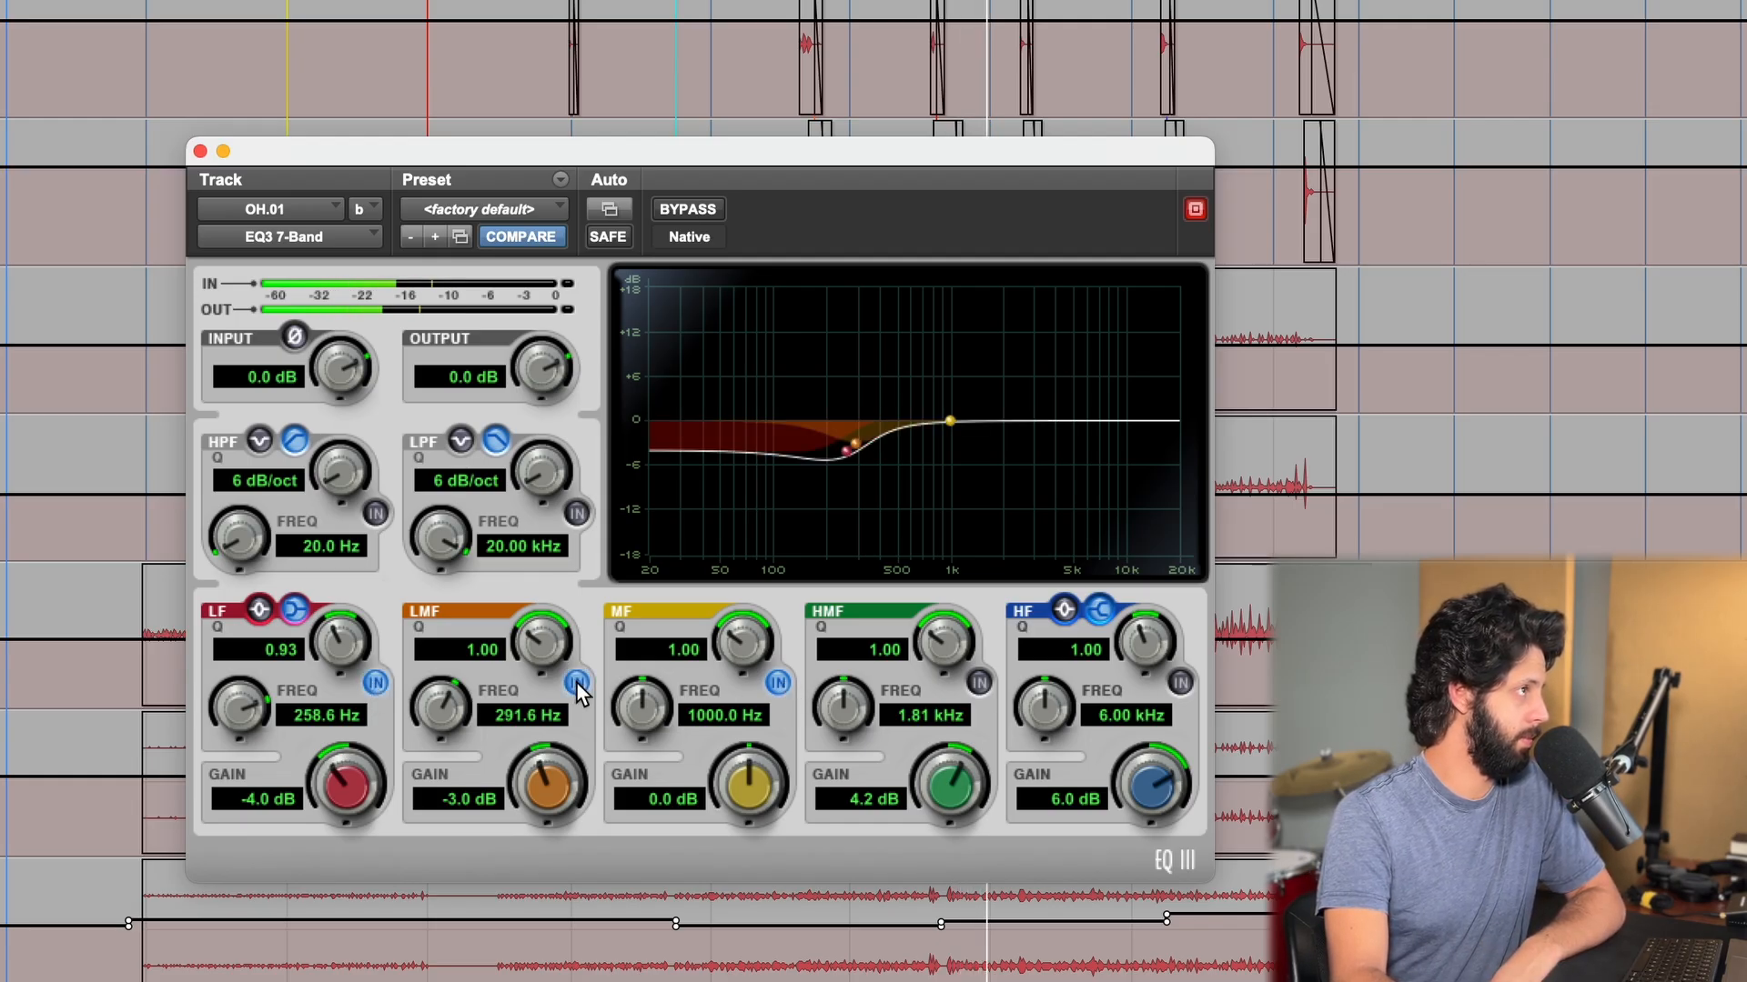
left_click(977, 684)
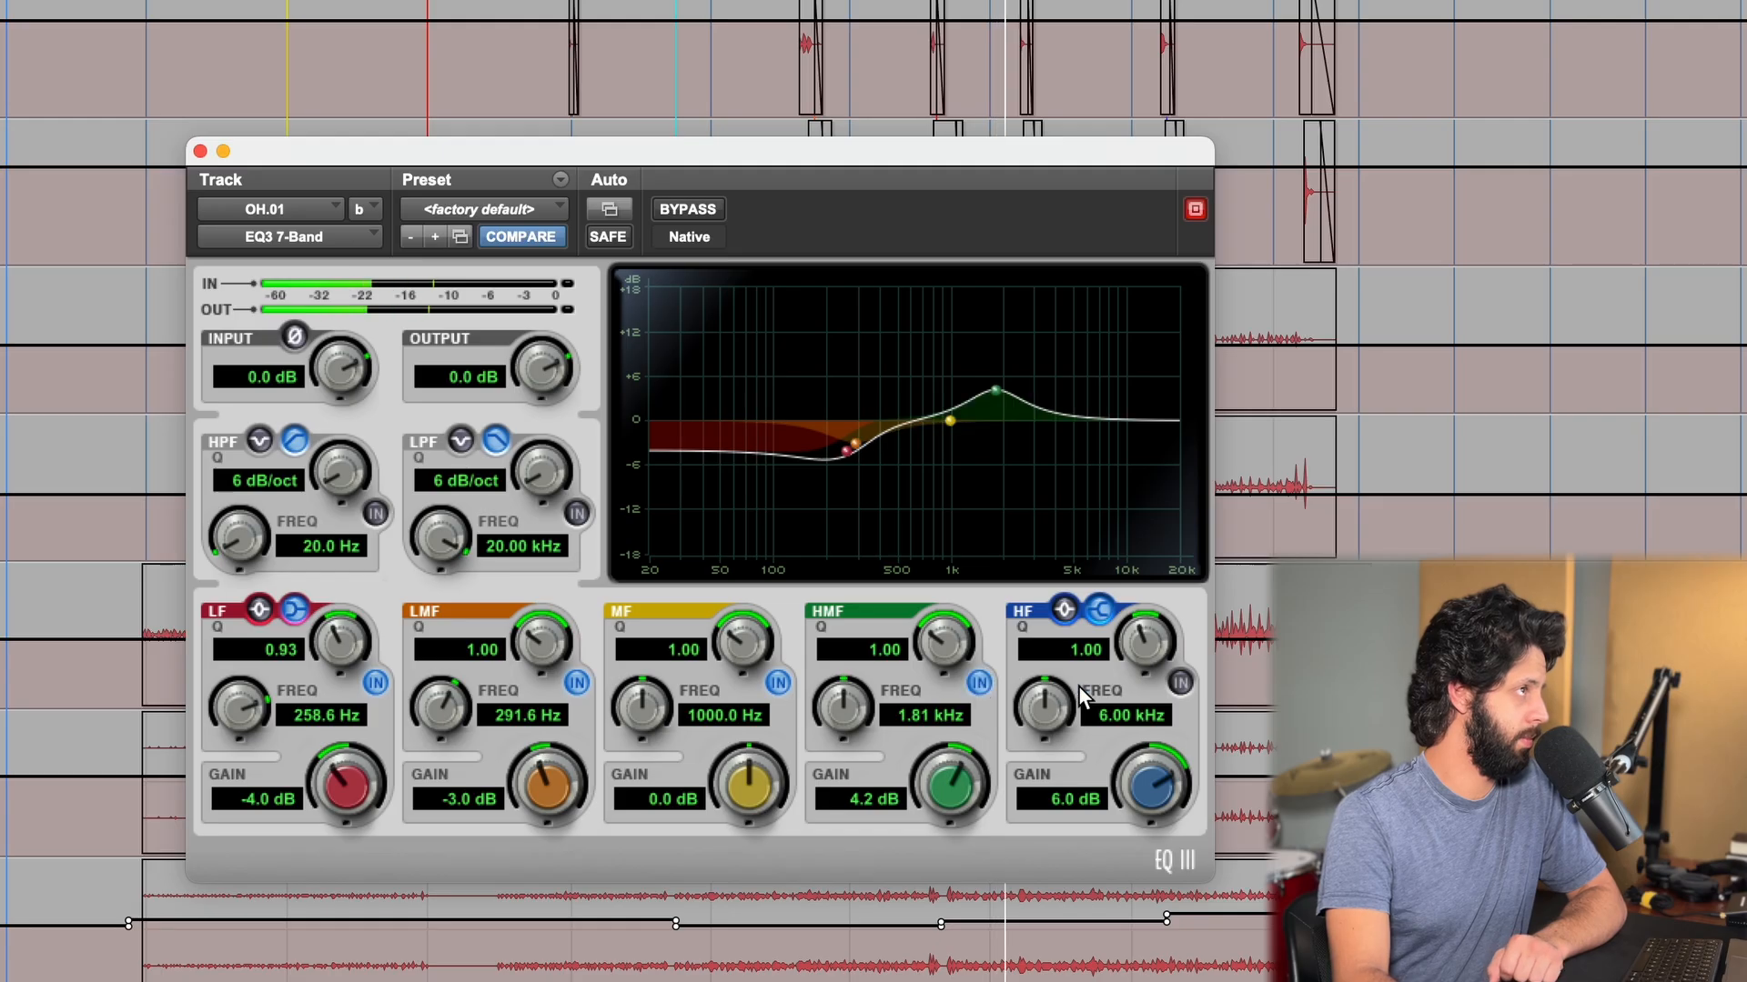
left_click(1181, 684)
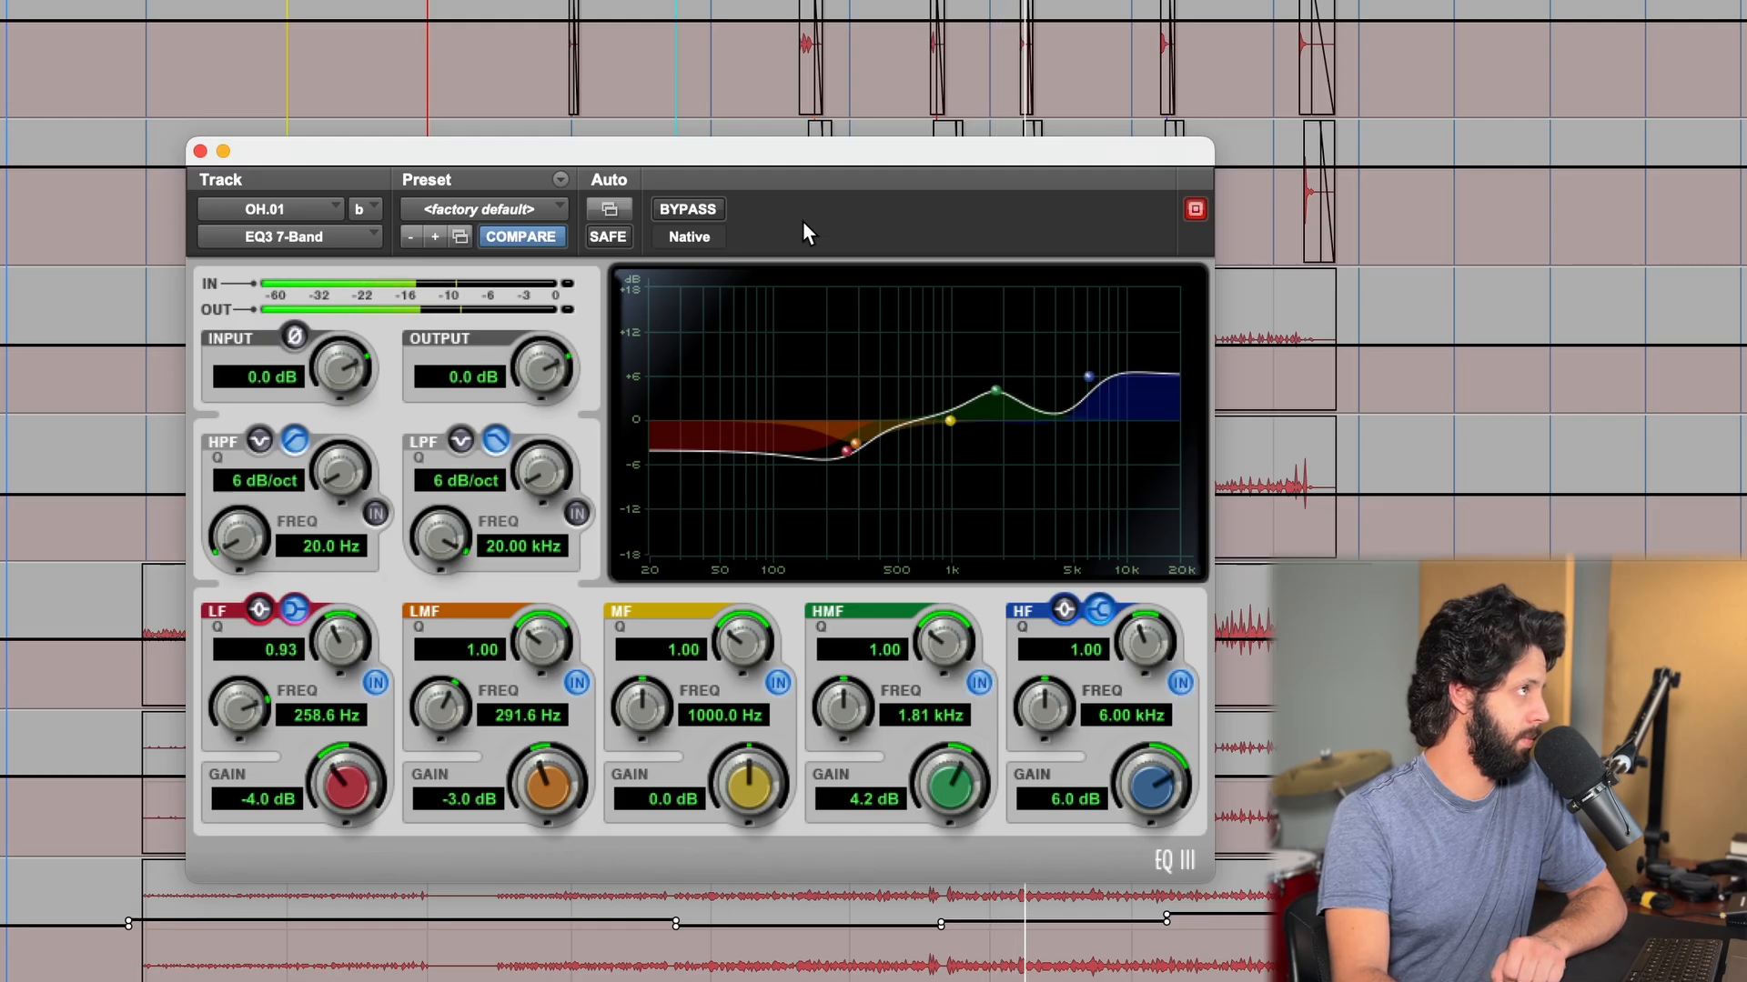
Compare the OH.01 track with its EQ bypassed and active, and toggle the EQ bypass together with all the other EQs
left_click(712, 207)
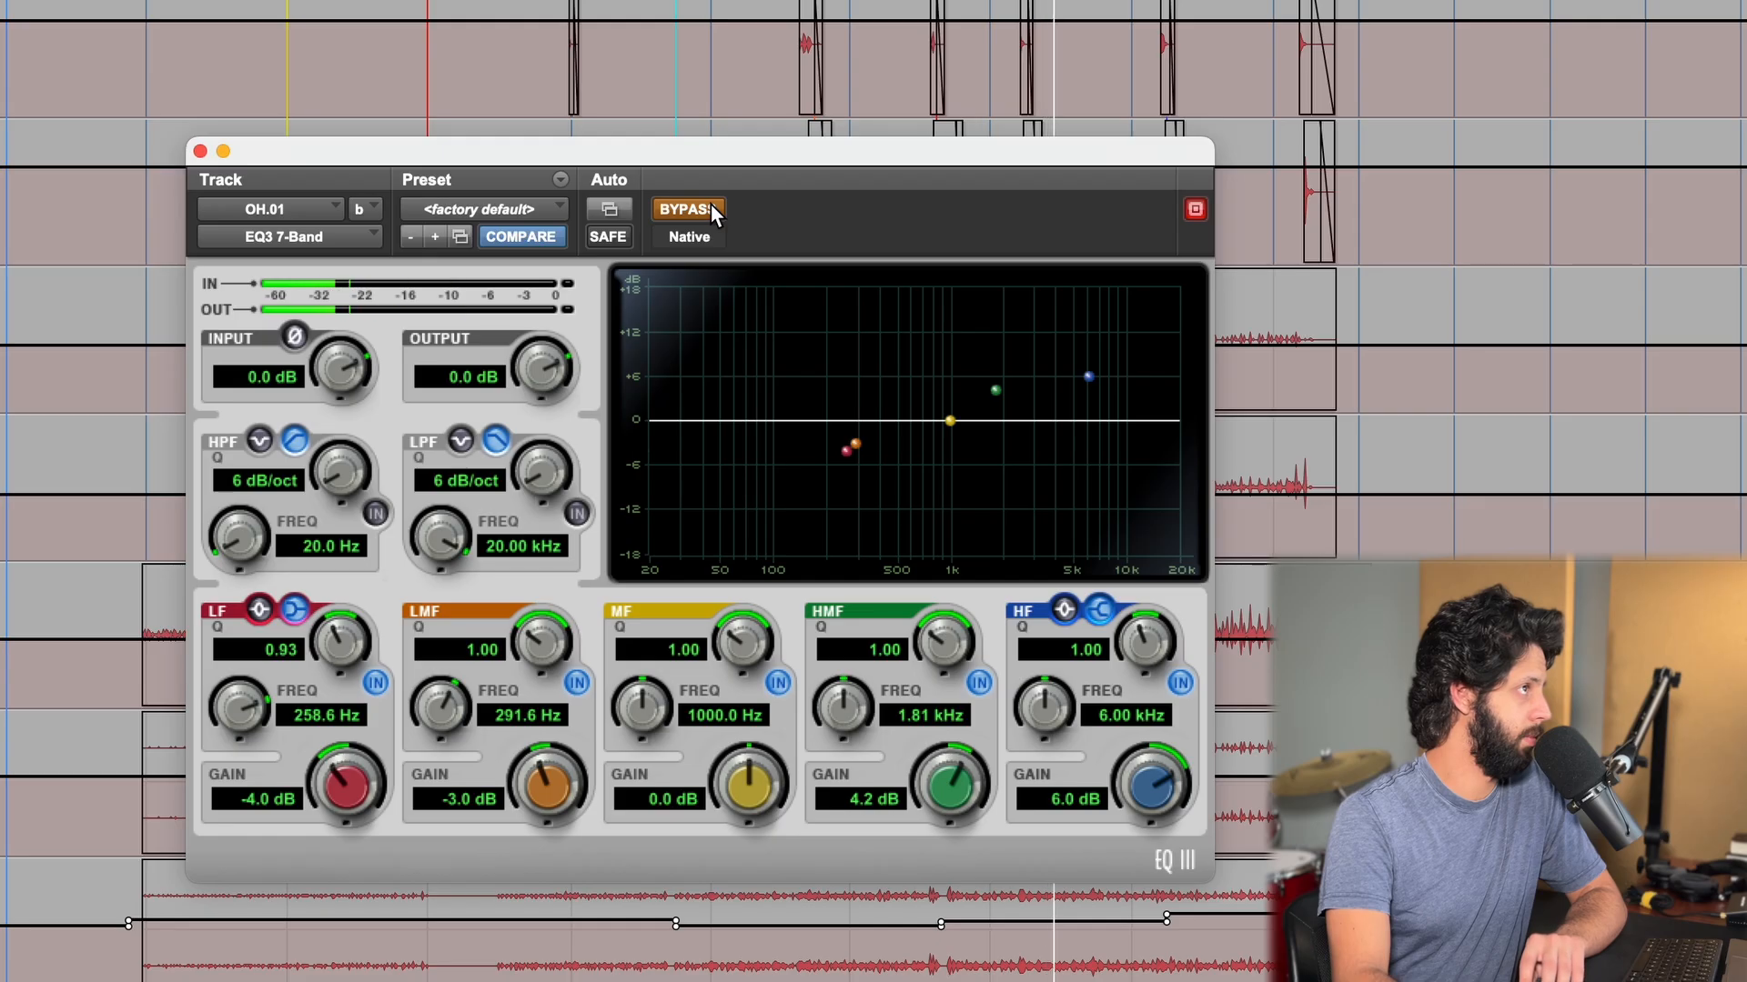
left_click(711, 208)
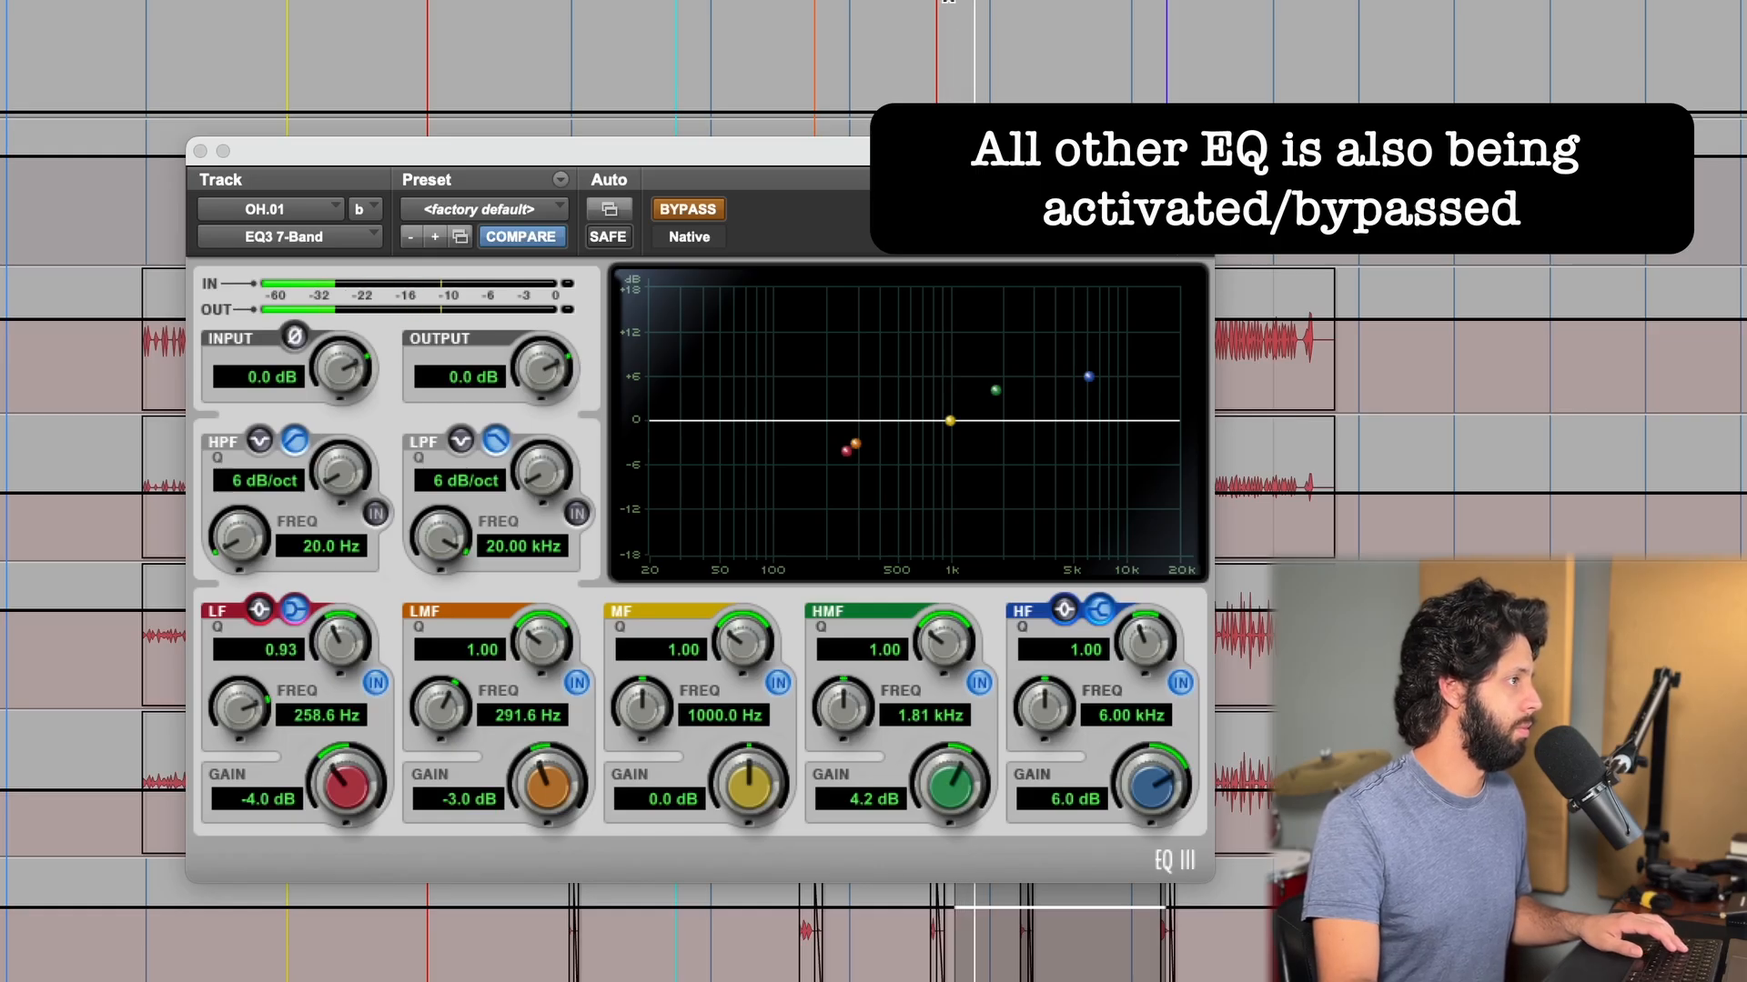
key("shift+e")
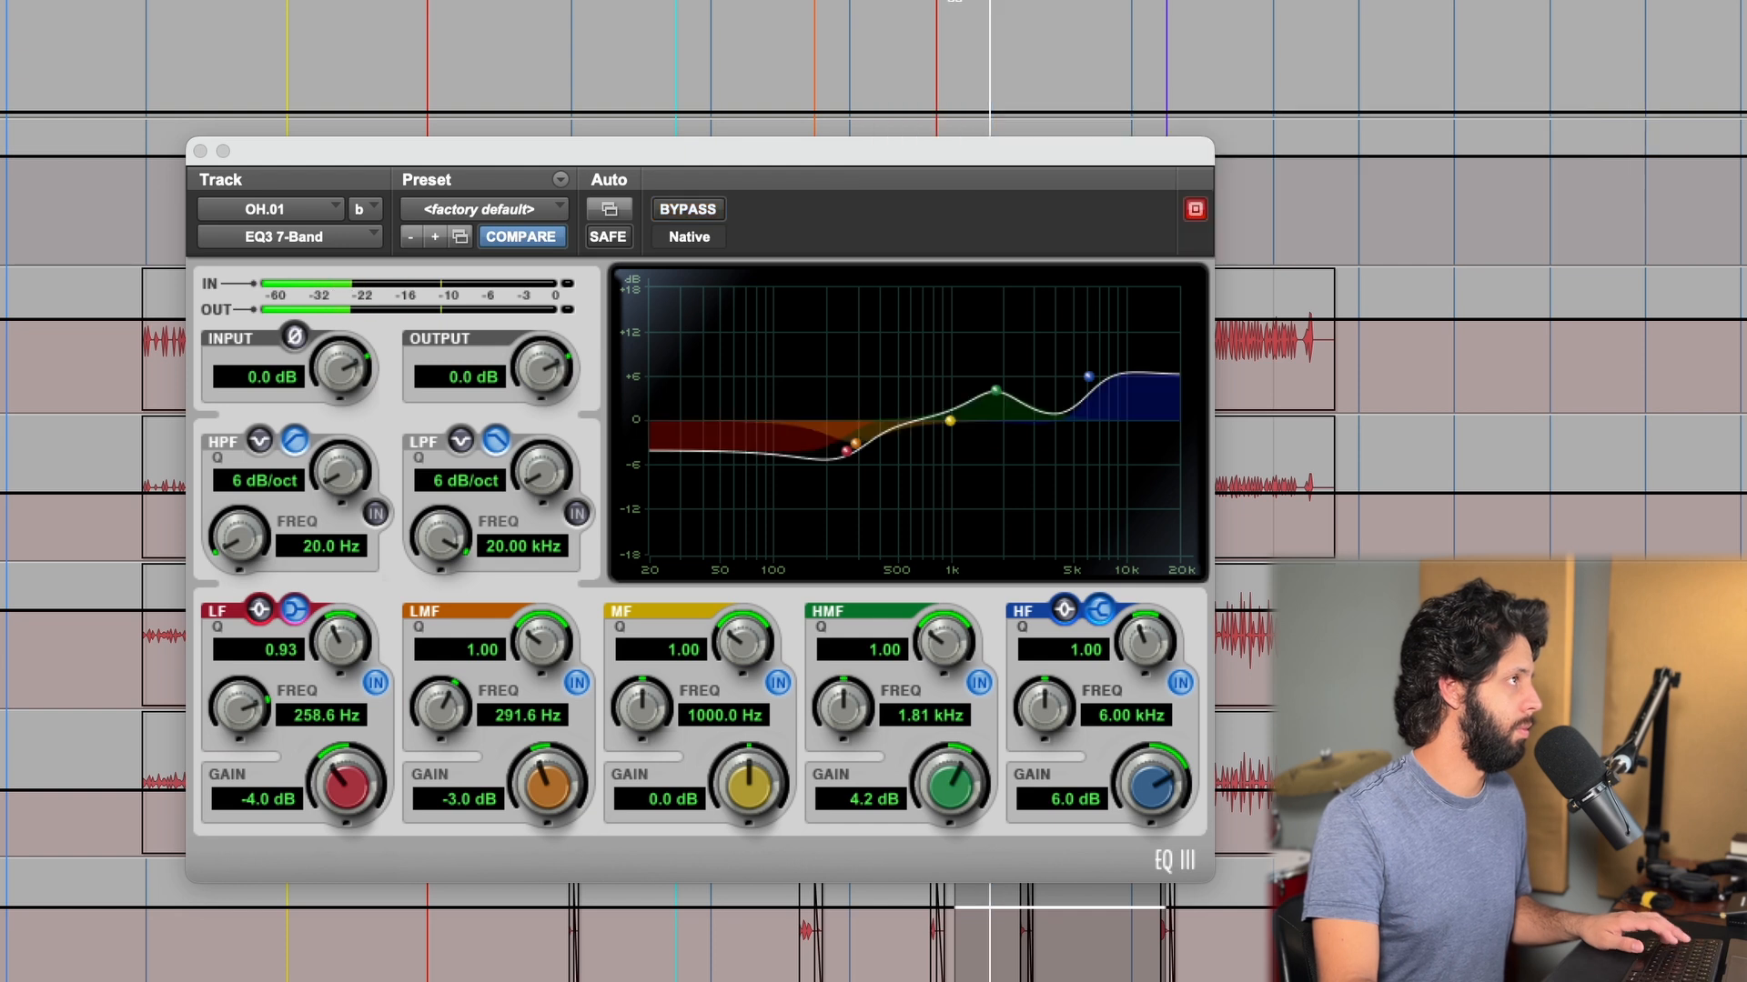
Re-engage the LF, LMF, MF and HMF bands on the BSG DI EQ one at a time while listening, and compare against bypass
left_click(202, 151)
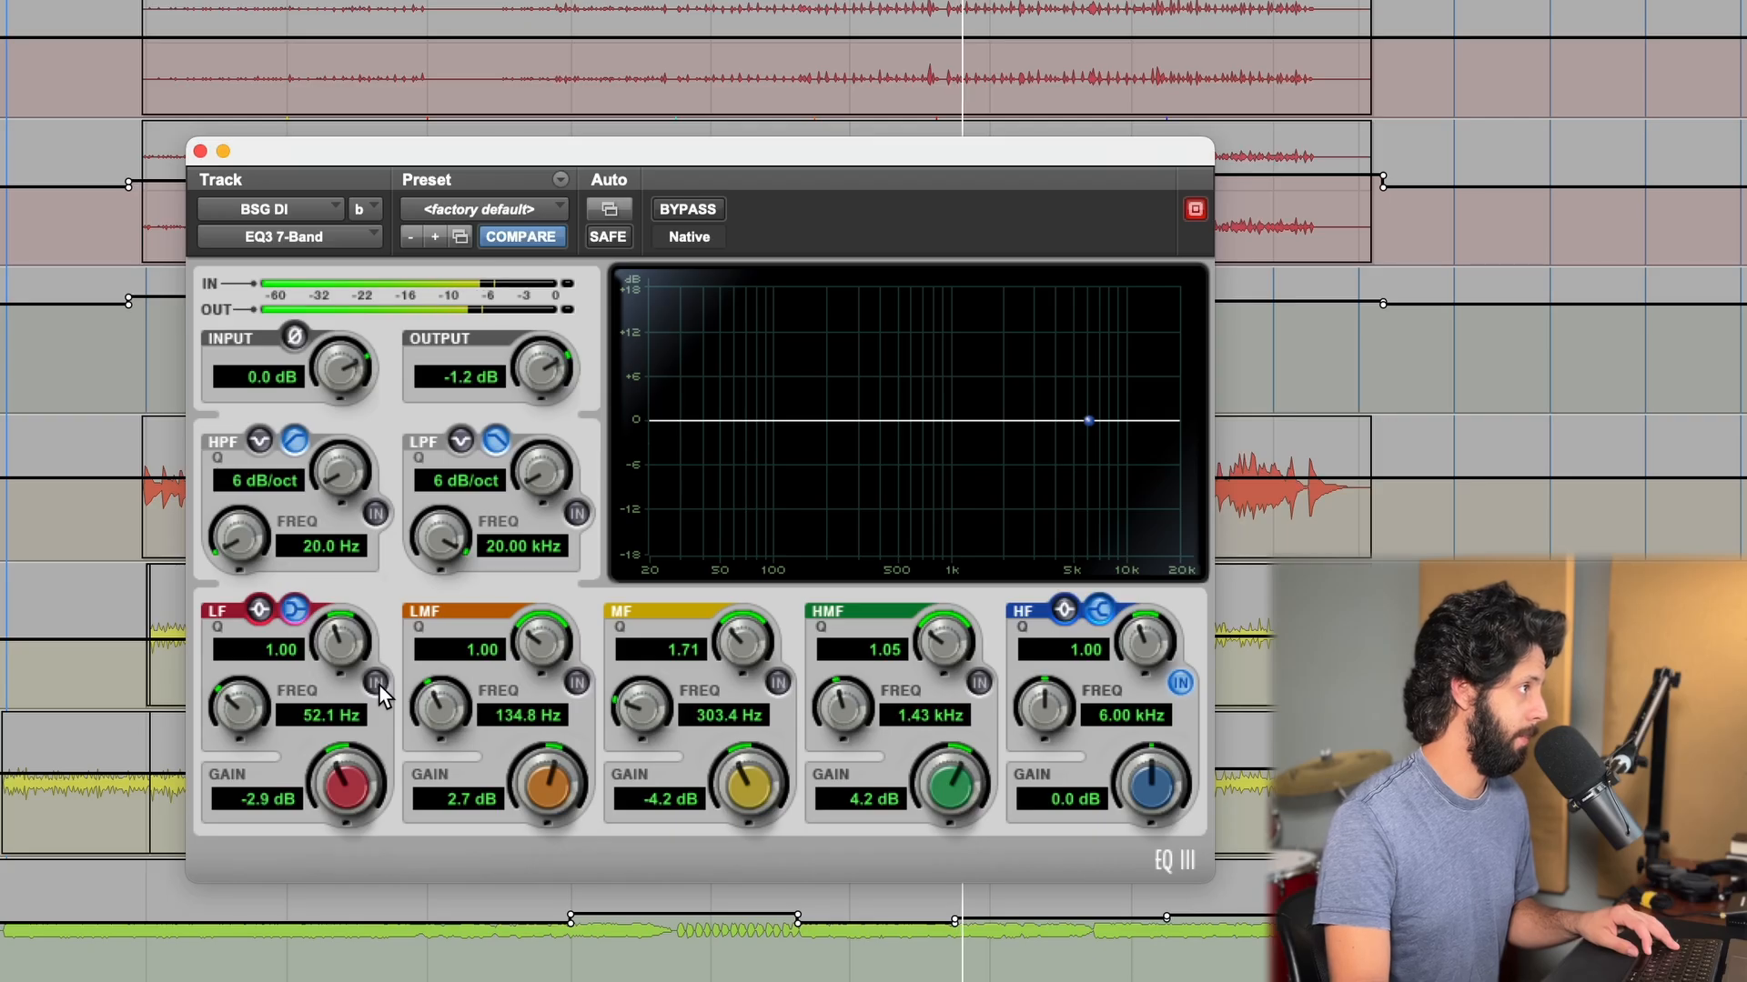
left_click(377, 683)
left_click(578, 683)
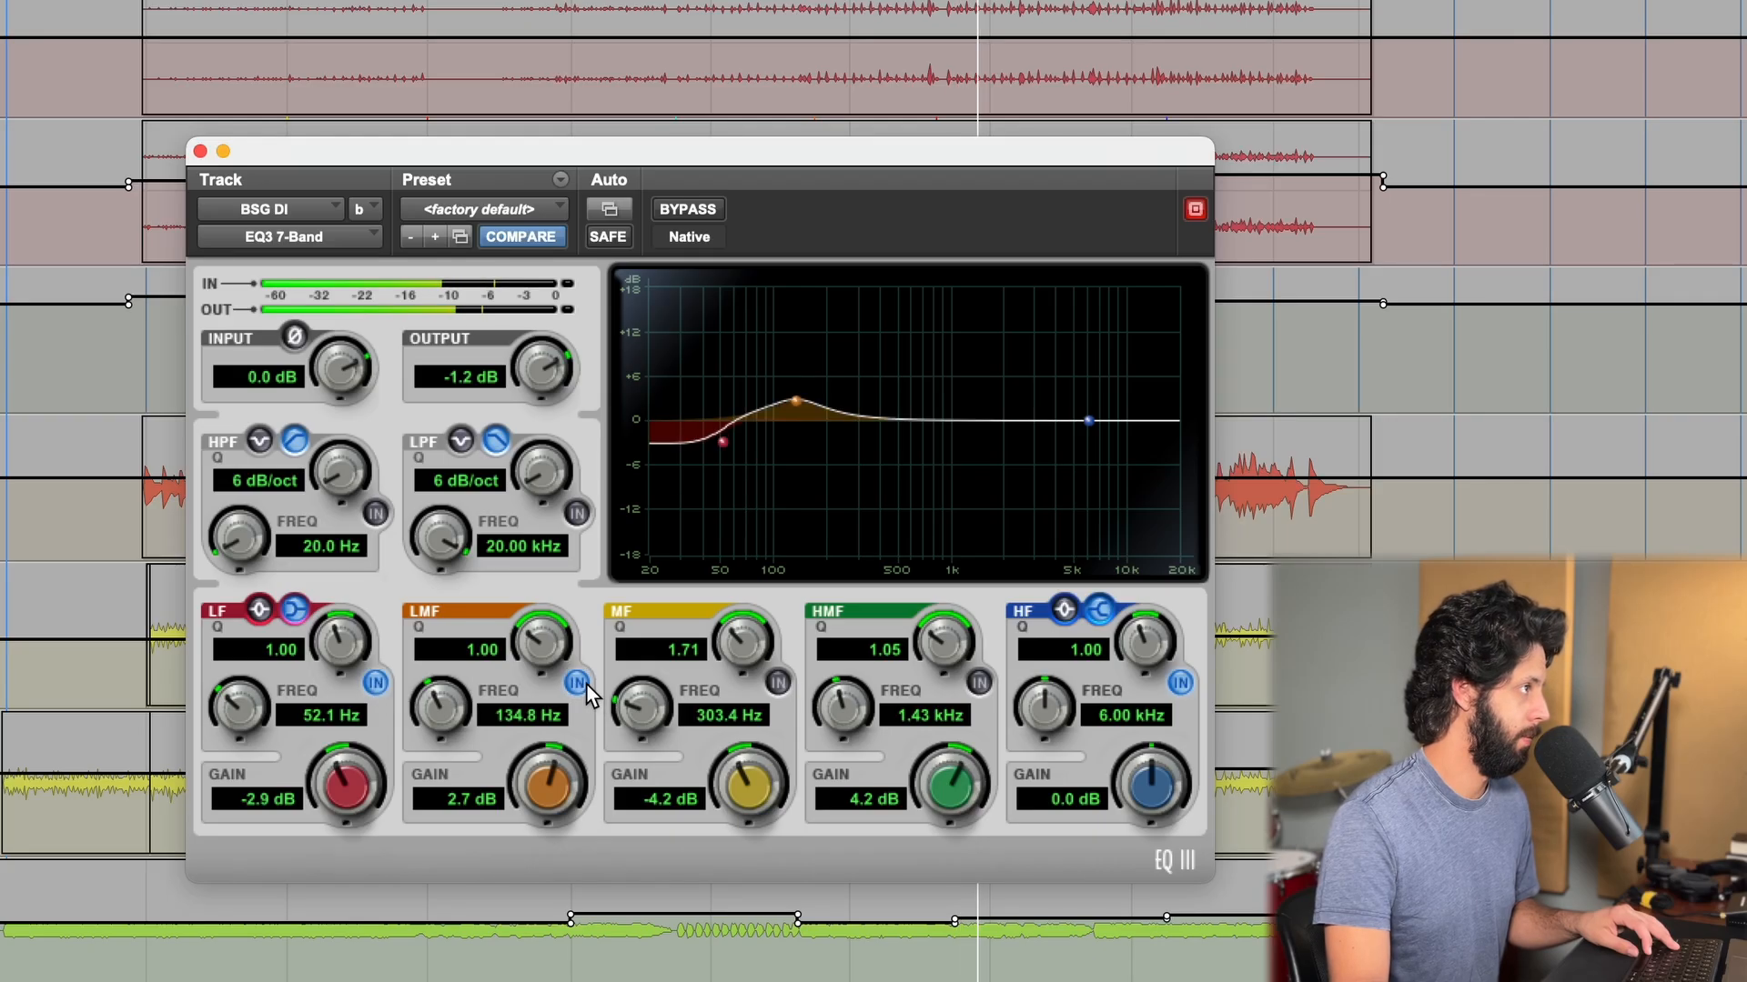
left_click(778, 683)
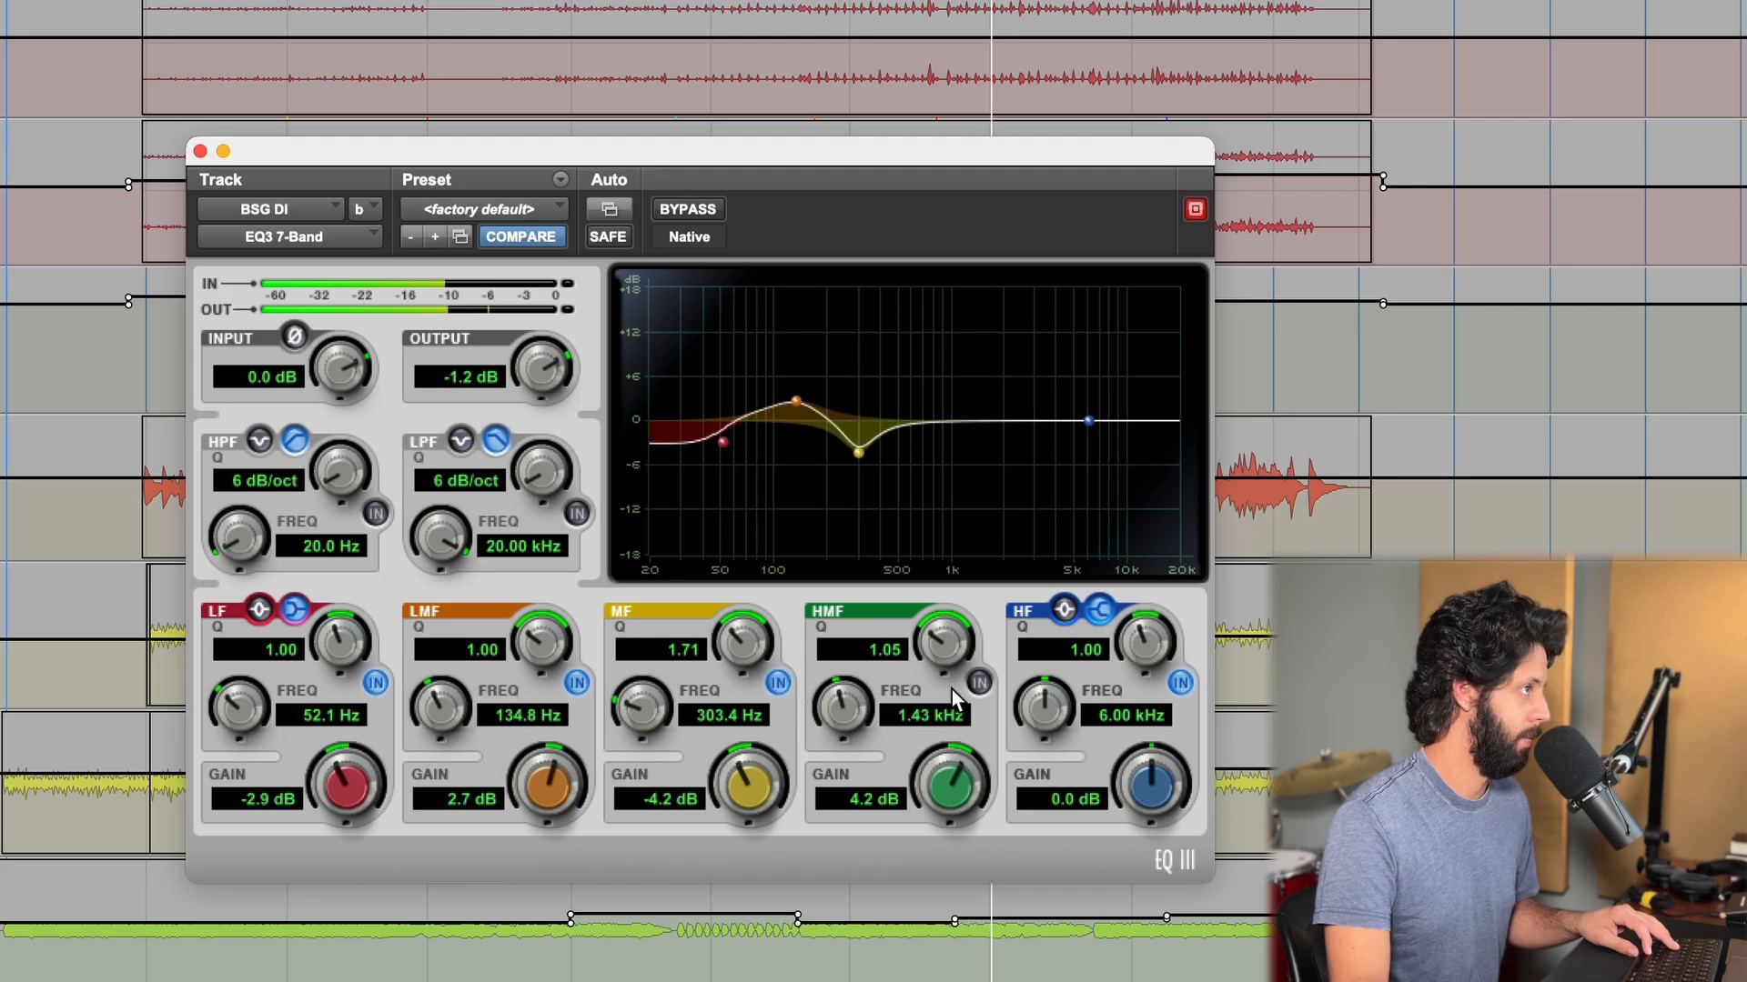
left_click(979, 683)
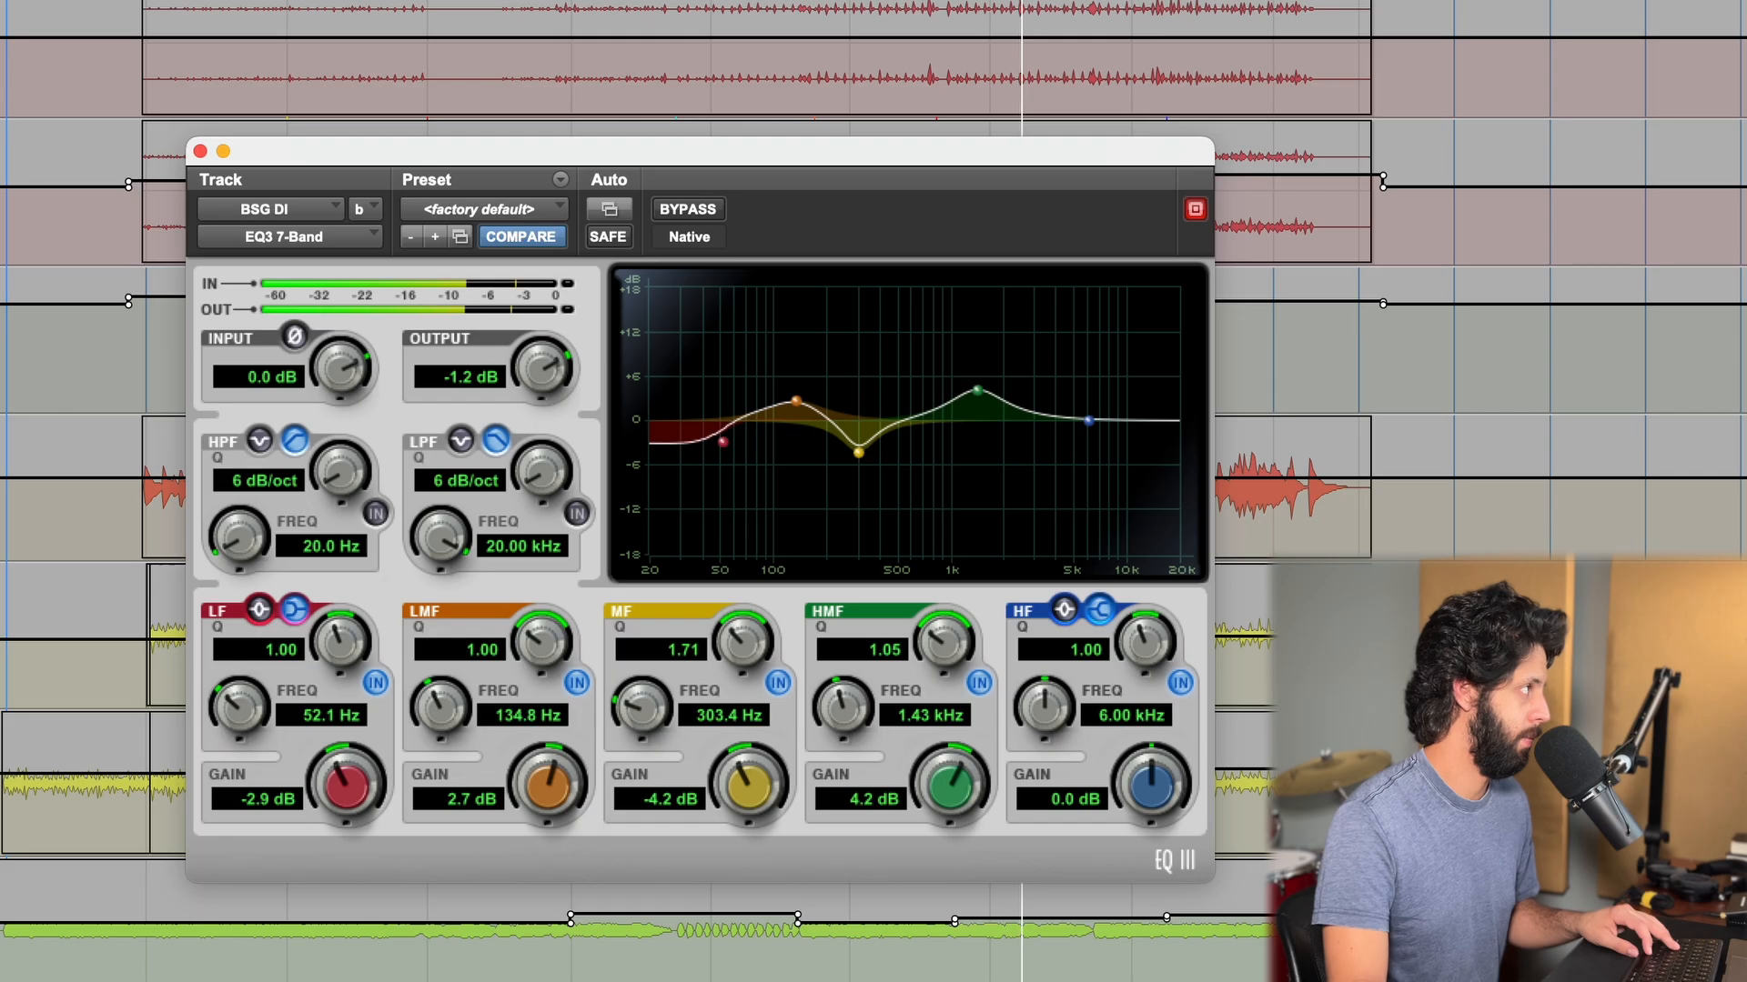
left_click(670, 215)
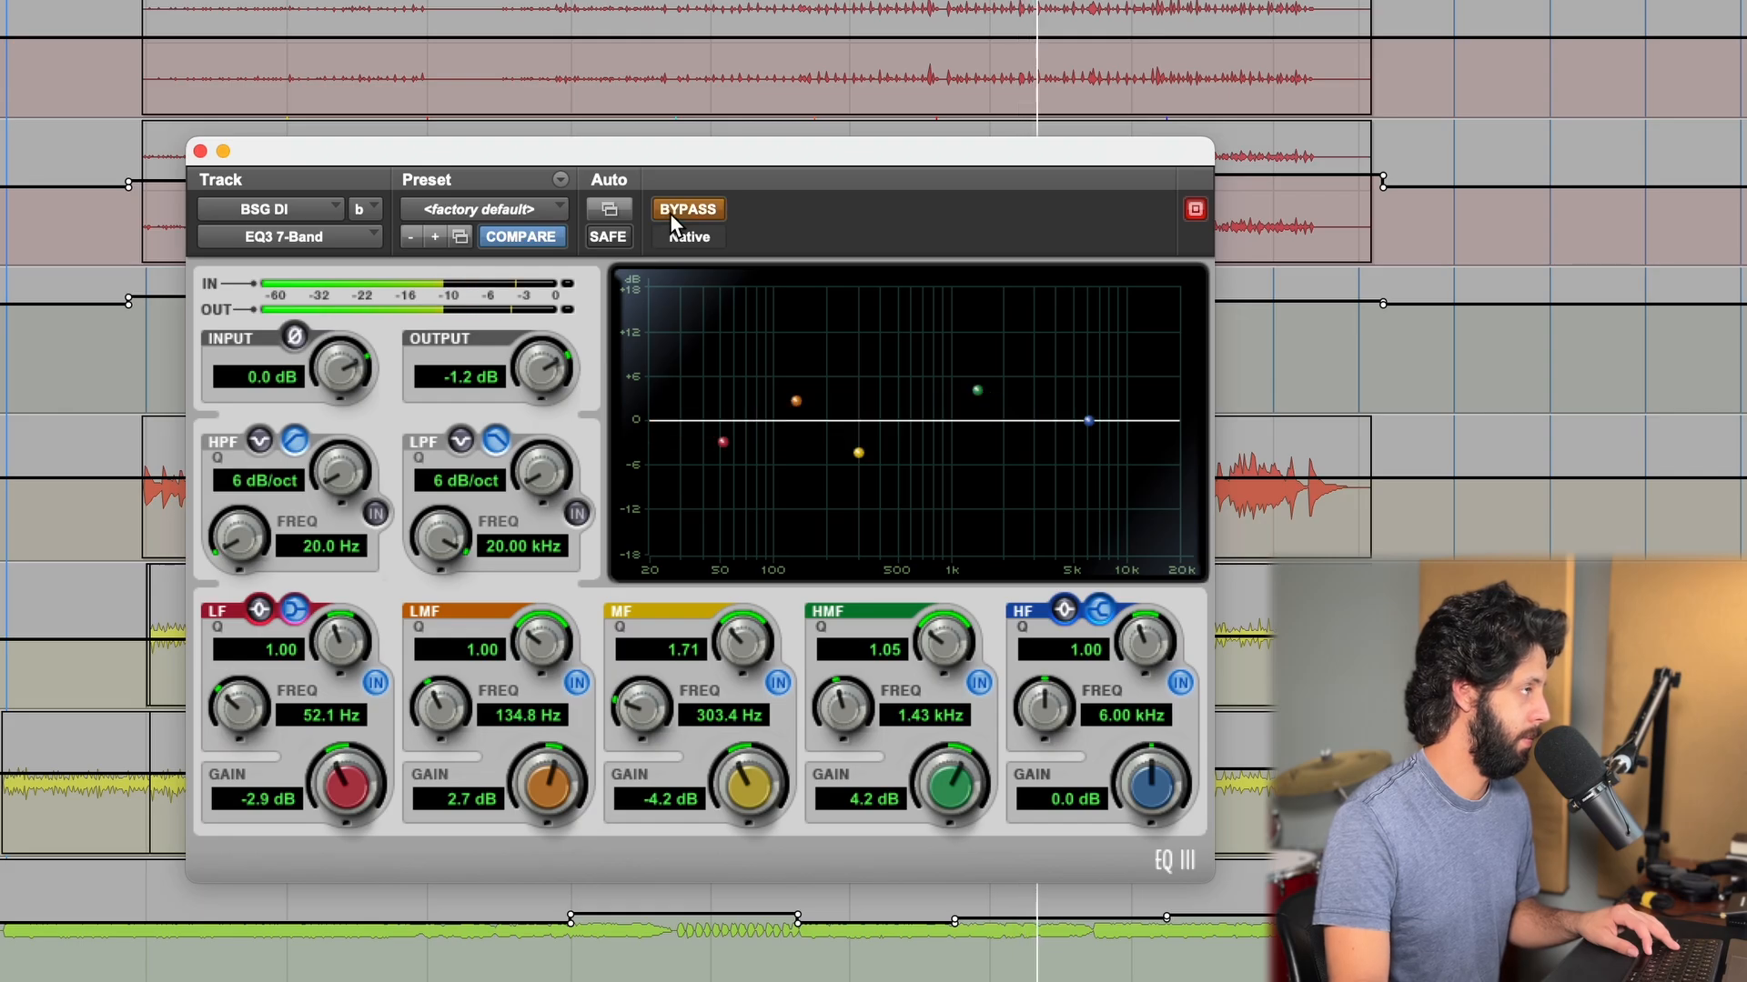
left_click(669, 213)
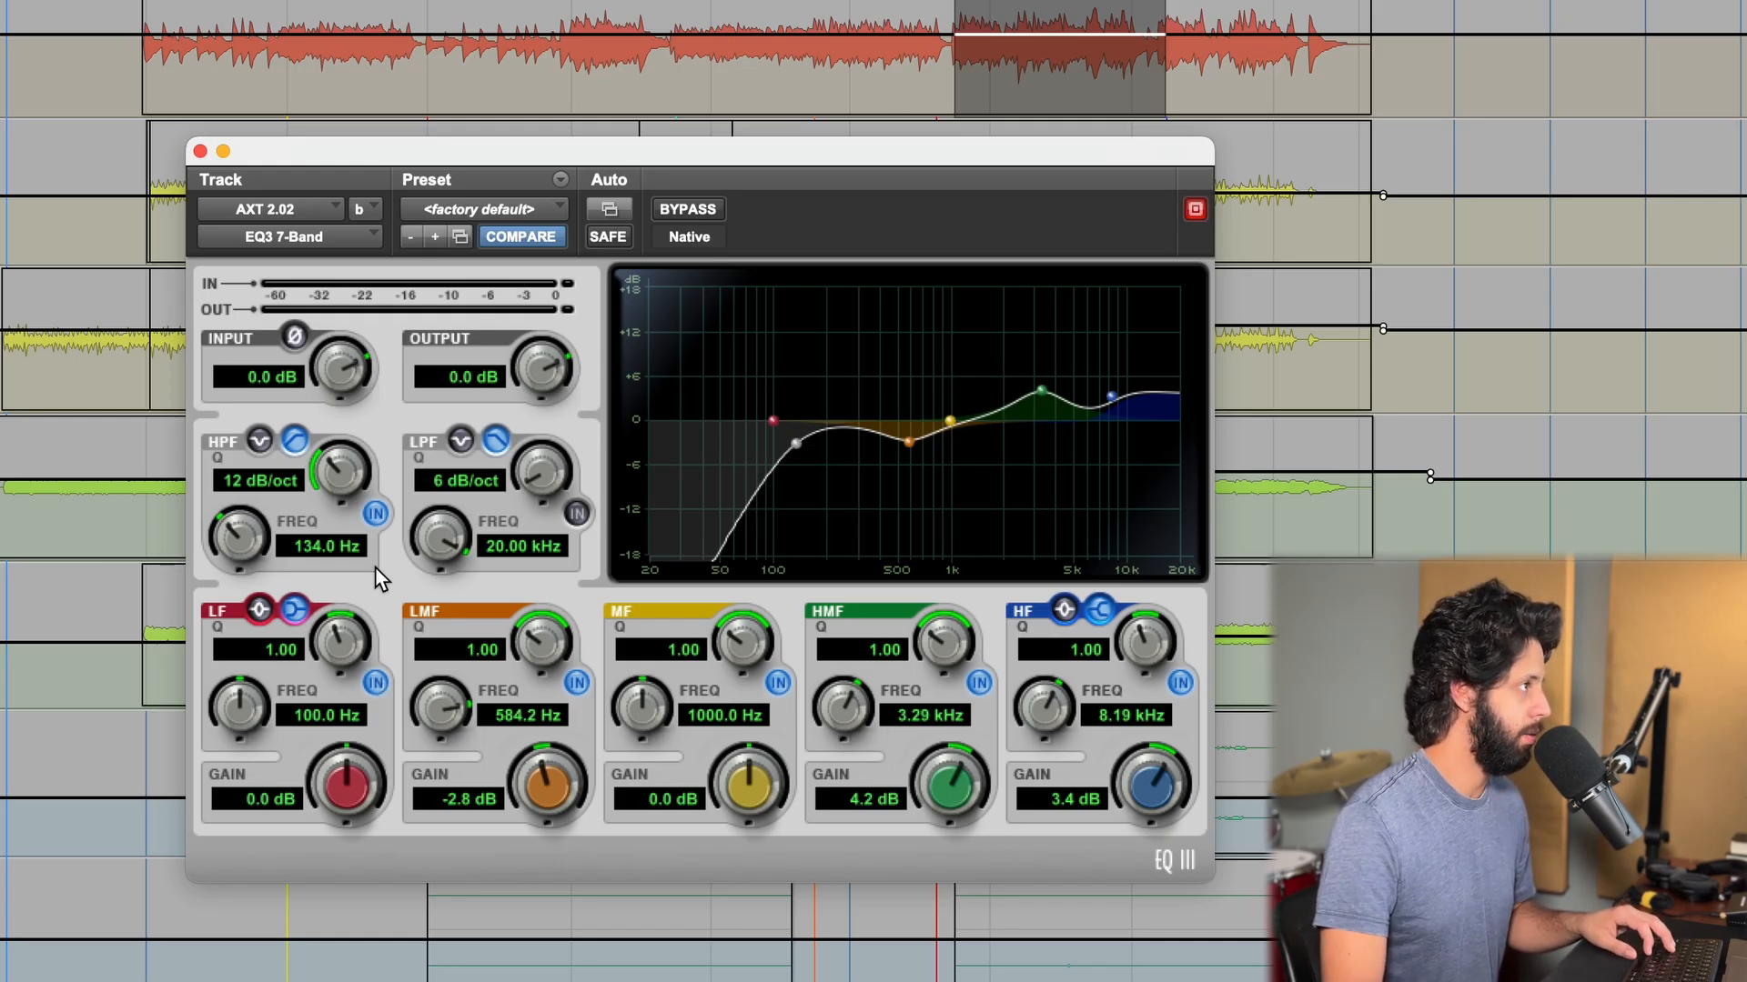
Audition the HPF, LMF, HMF and HF bands on the AXT 2.02 EQ by disengaging and re-engaging them in turn, and compare against bypass
left_click(375, 514)
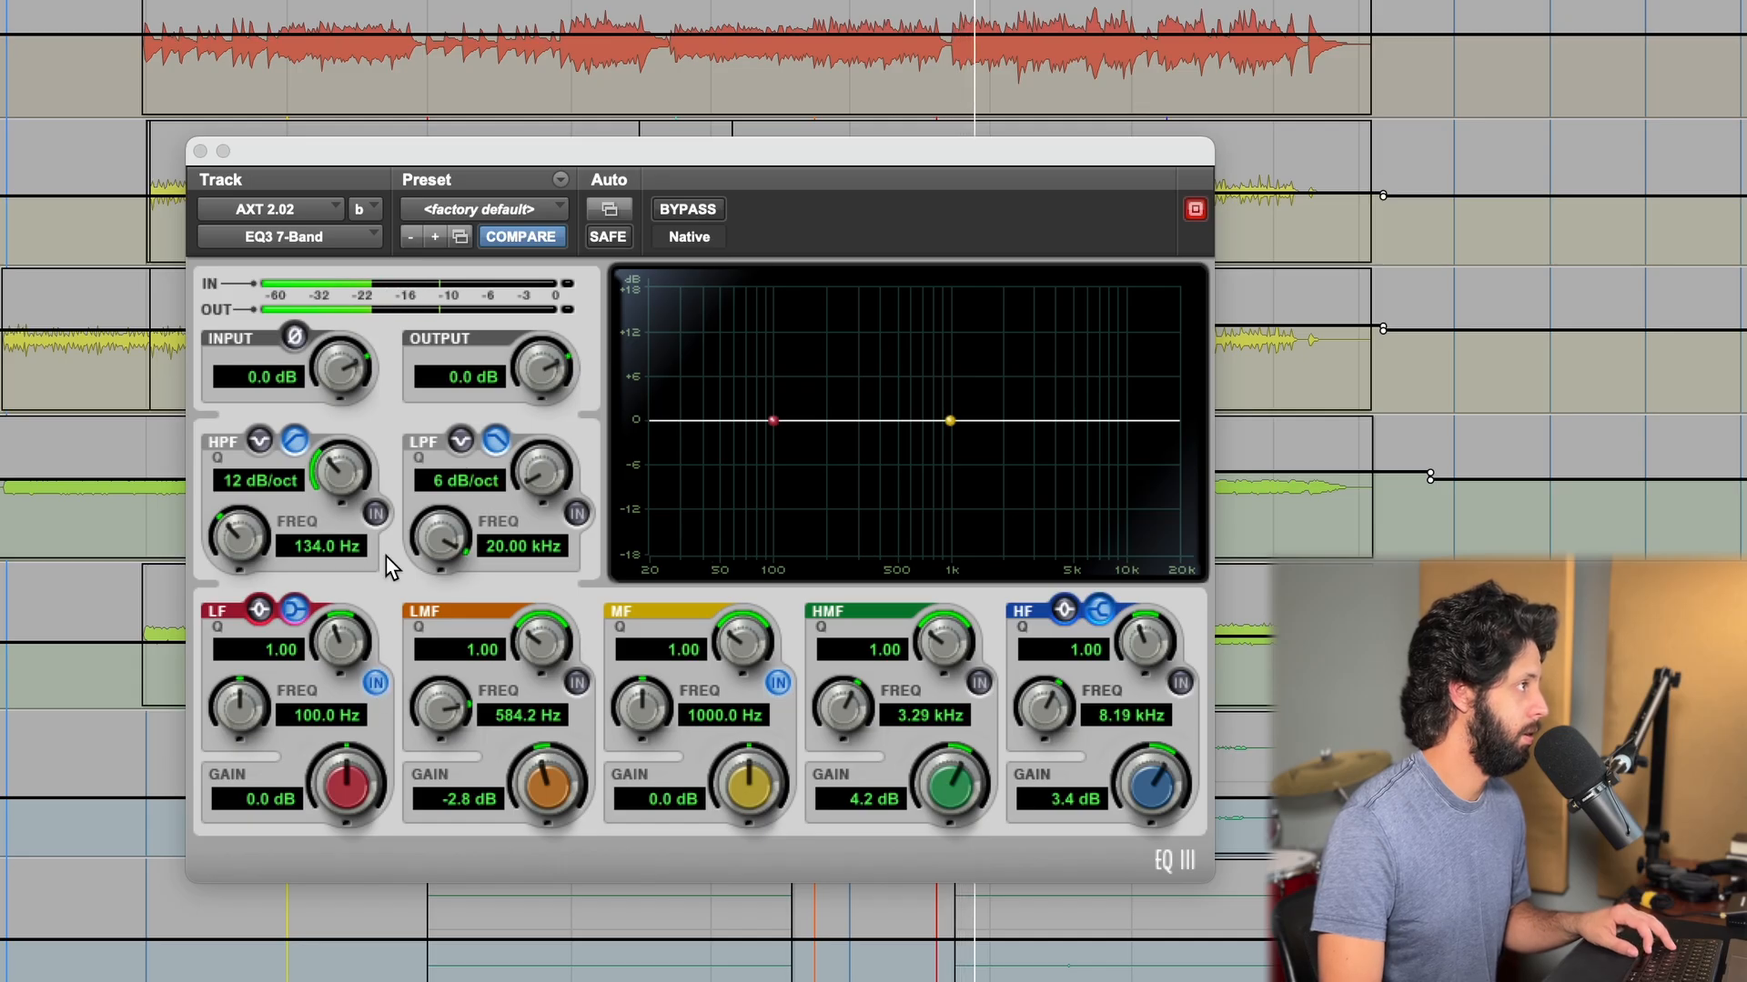
left_click(377, 514)
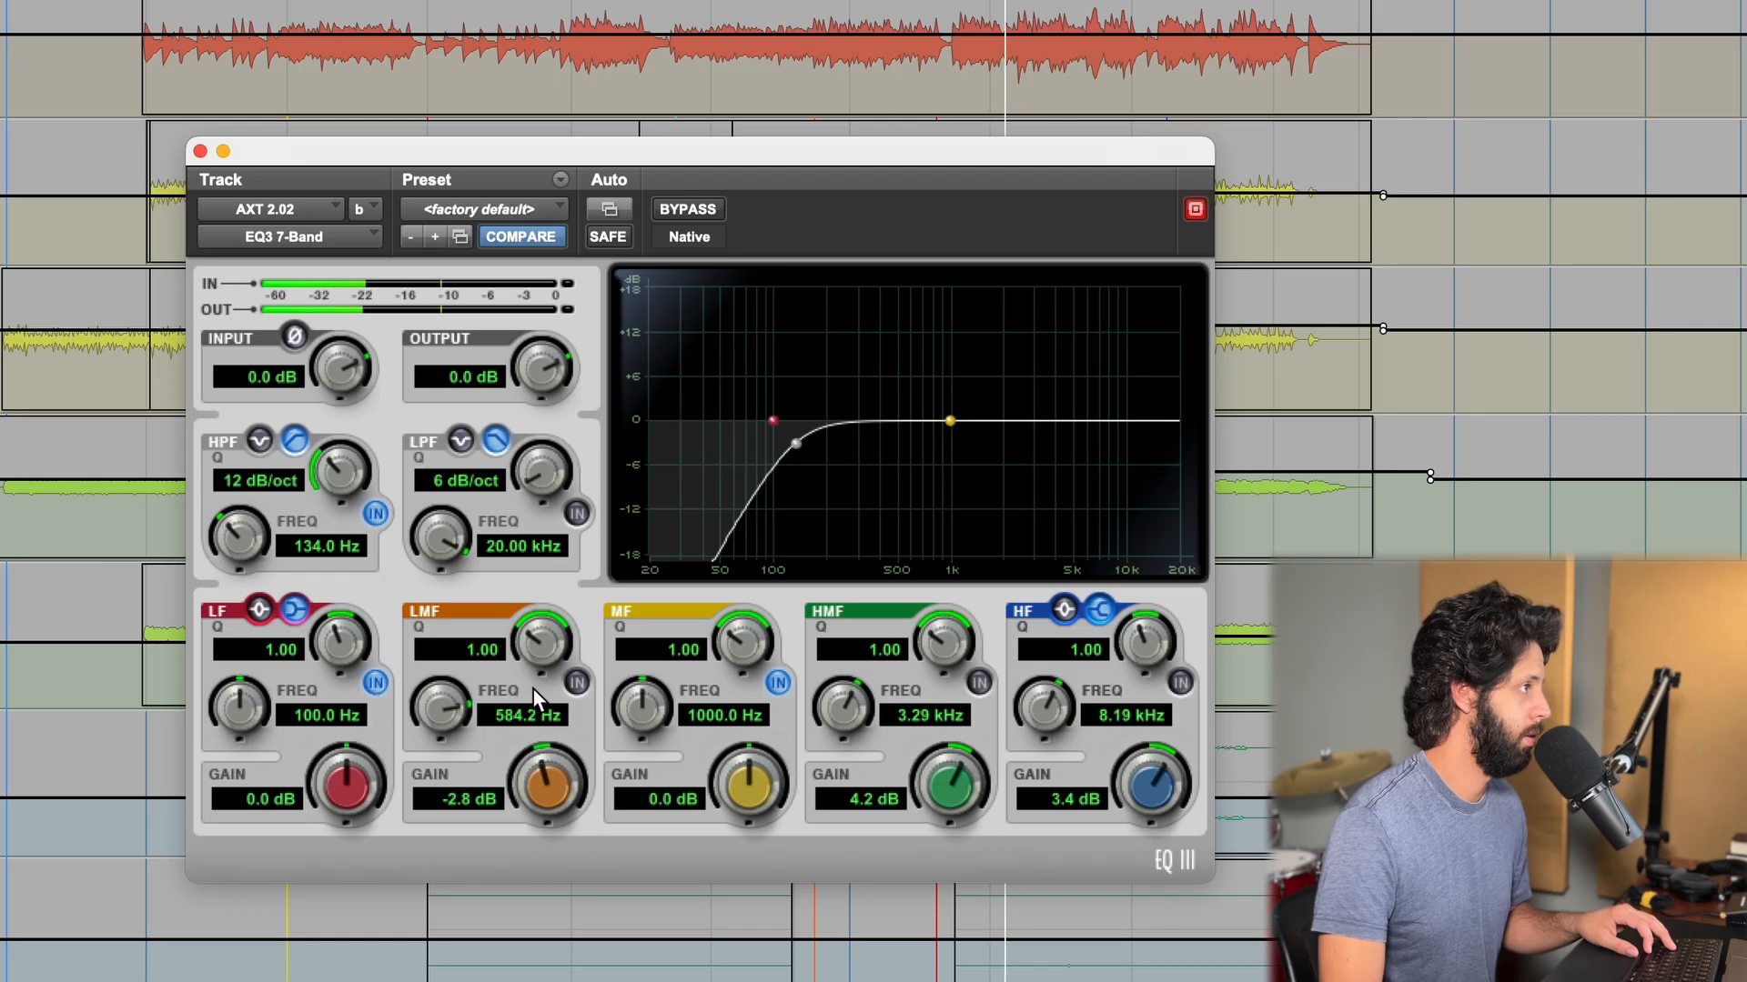
left_click(576, 684)
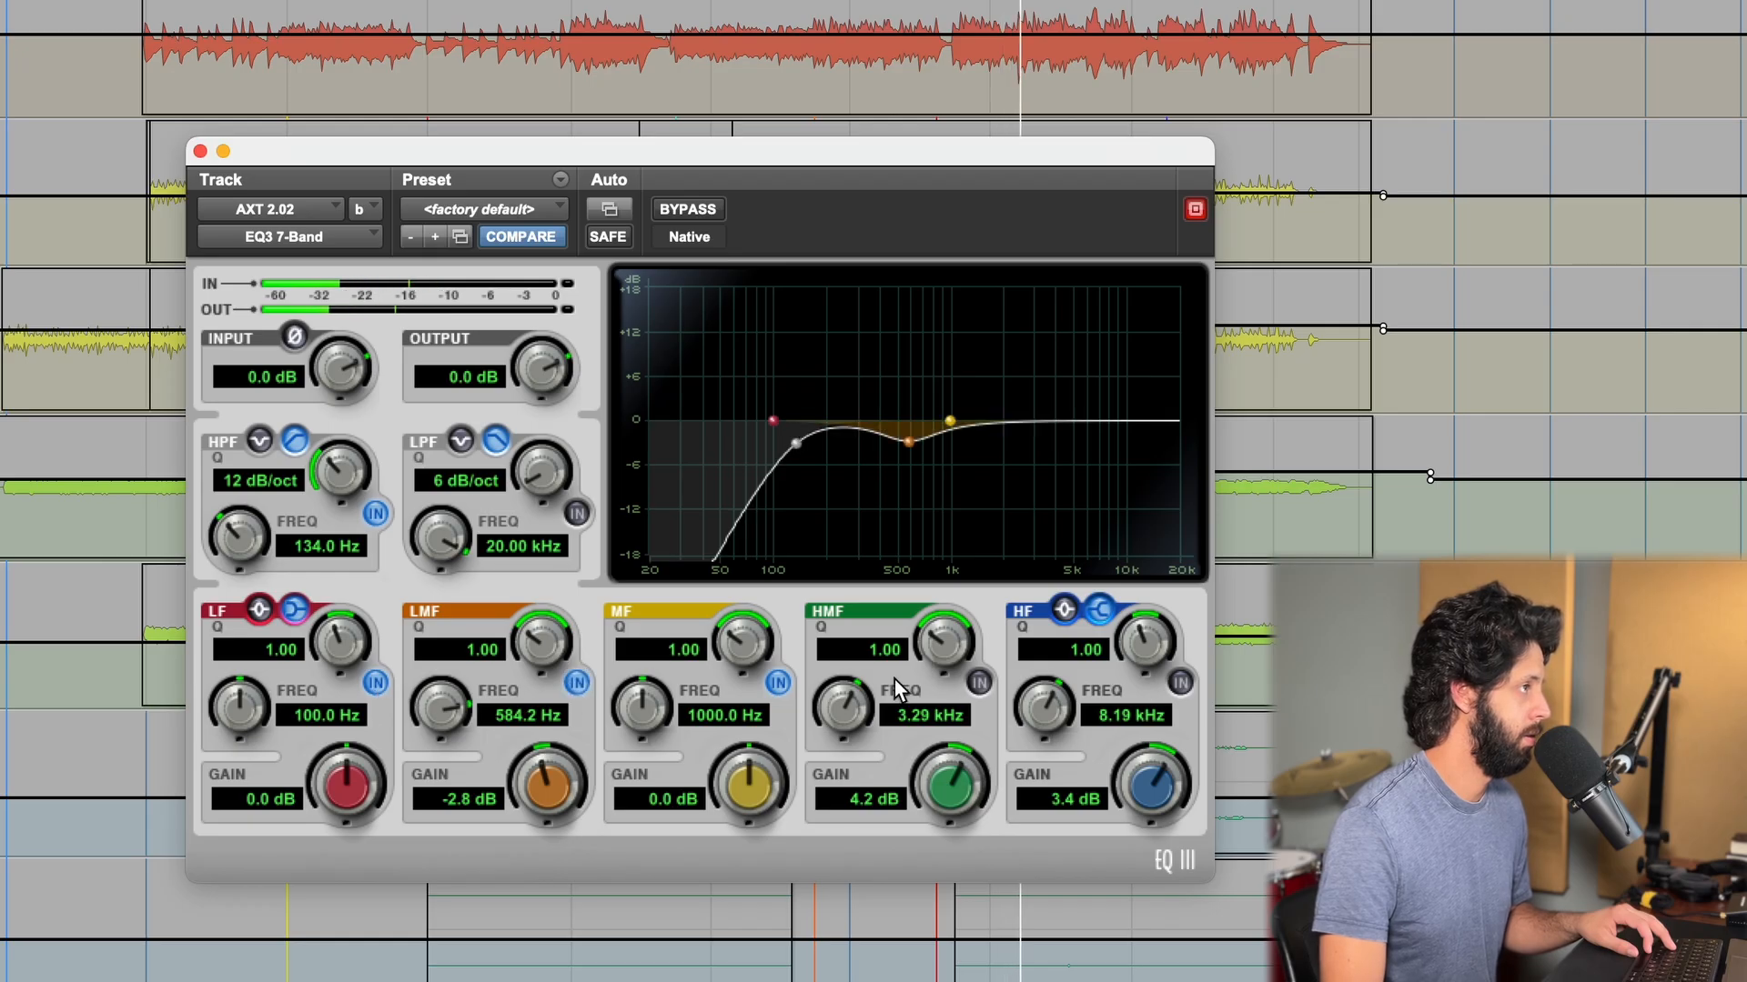
left_click(979, 684)
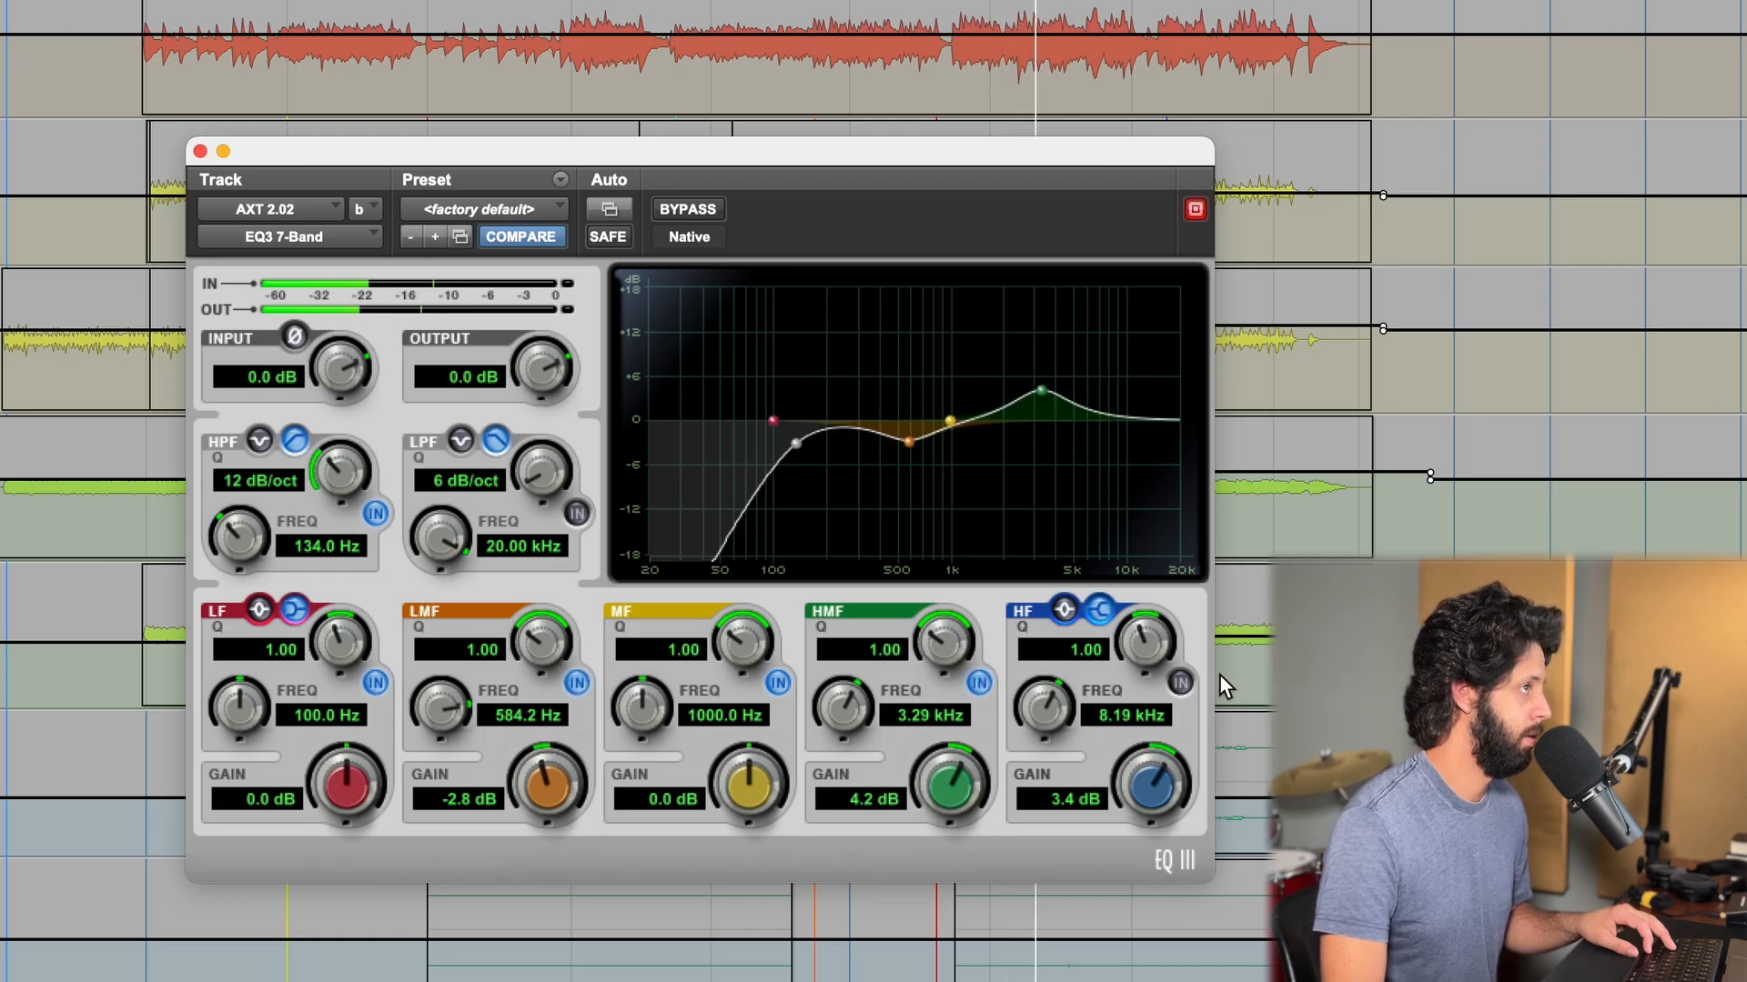
left_click(1183, 683)
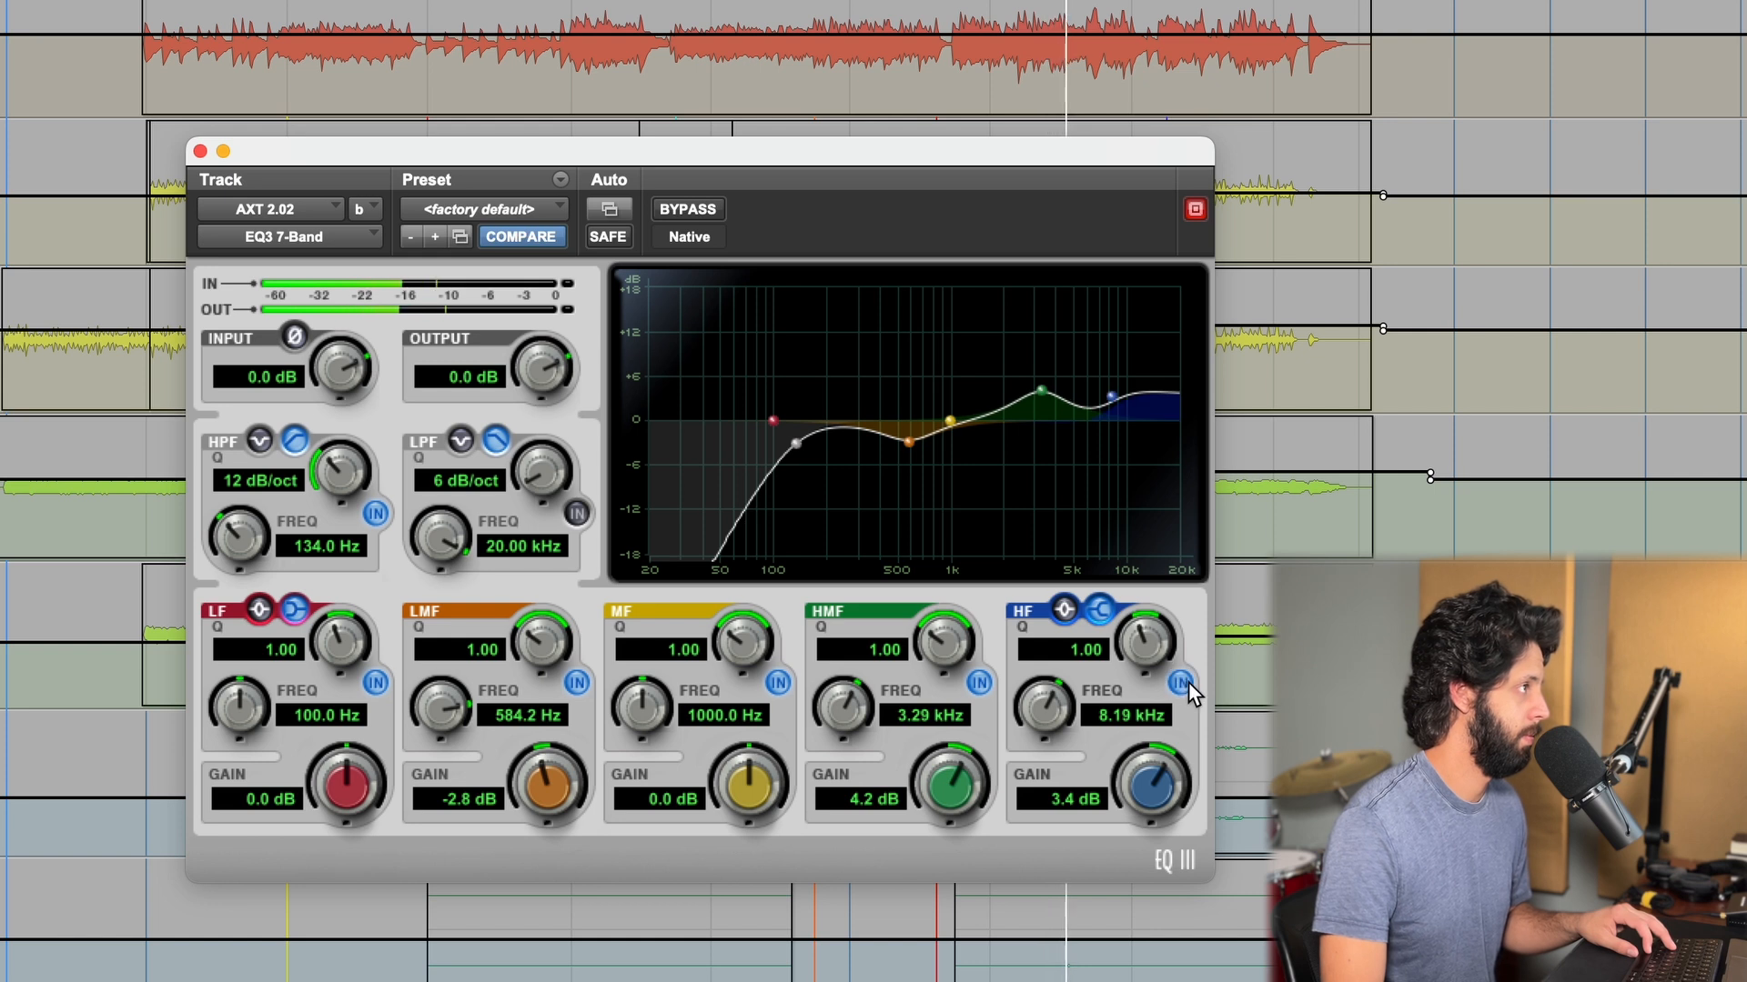
left_click(715, 211)
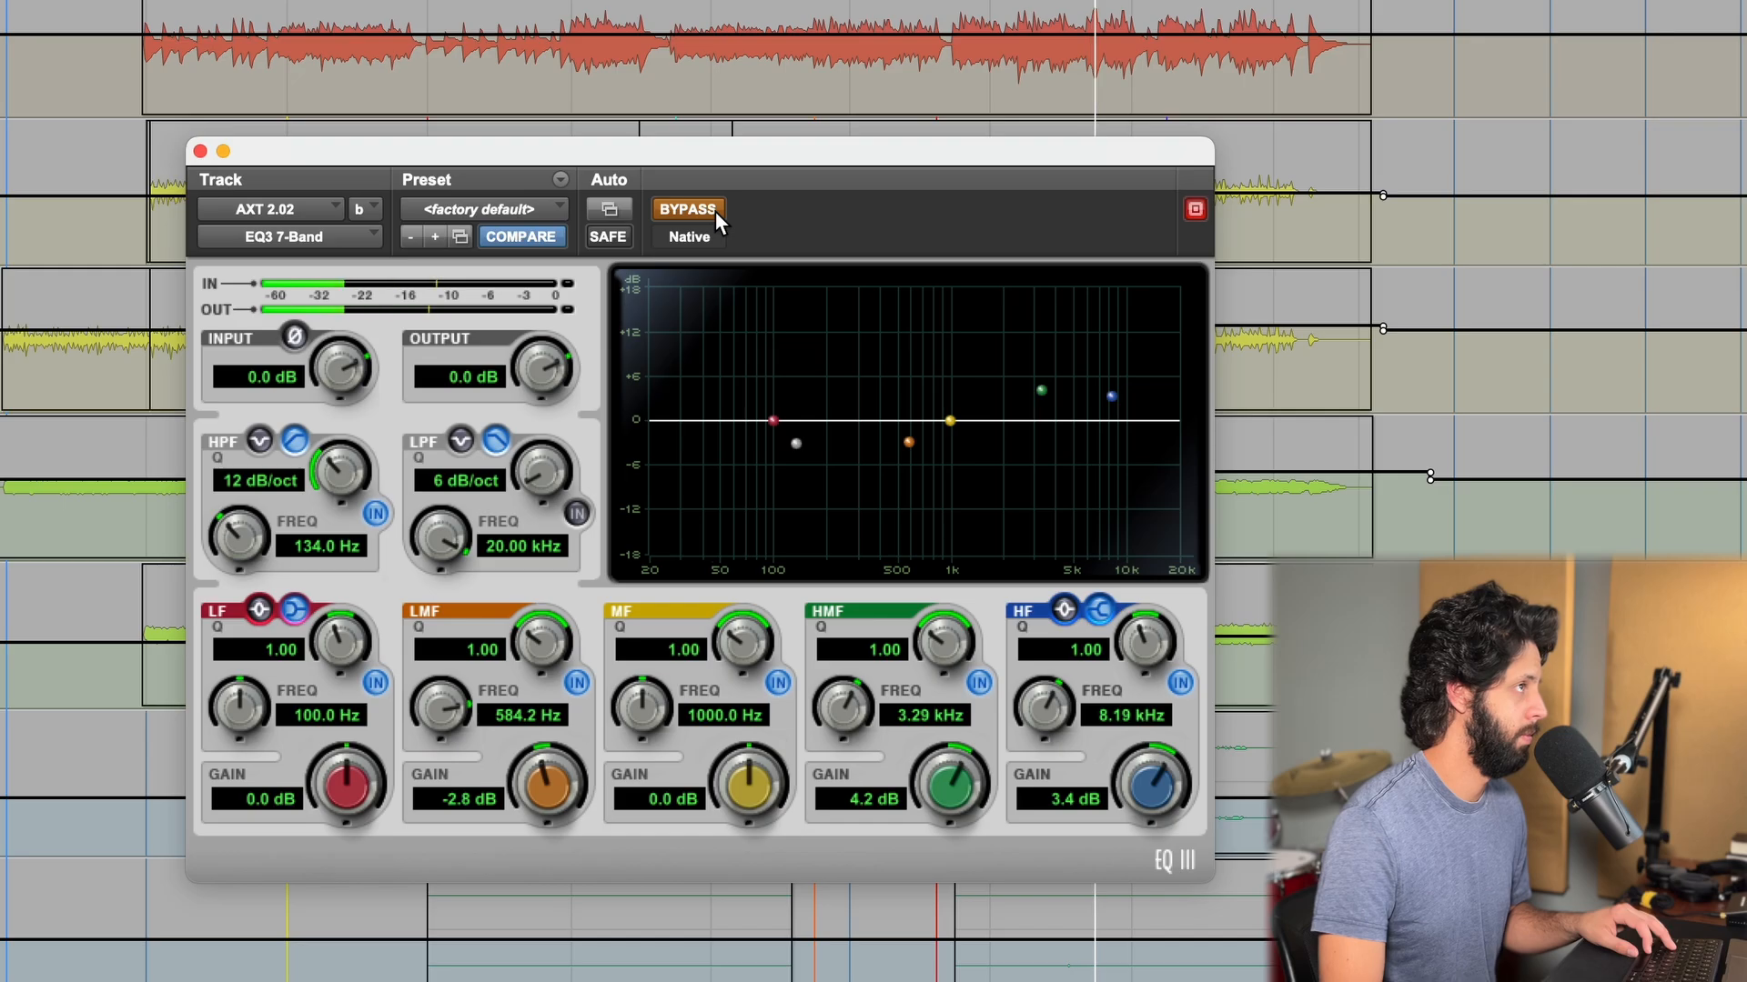
left_click(715, 211)
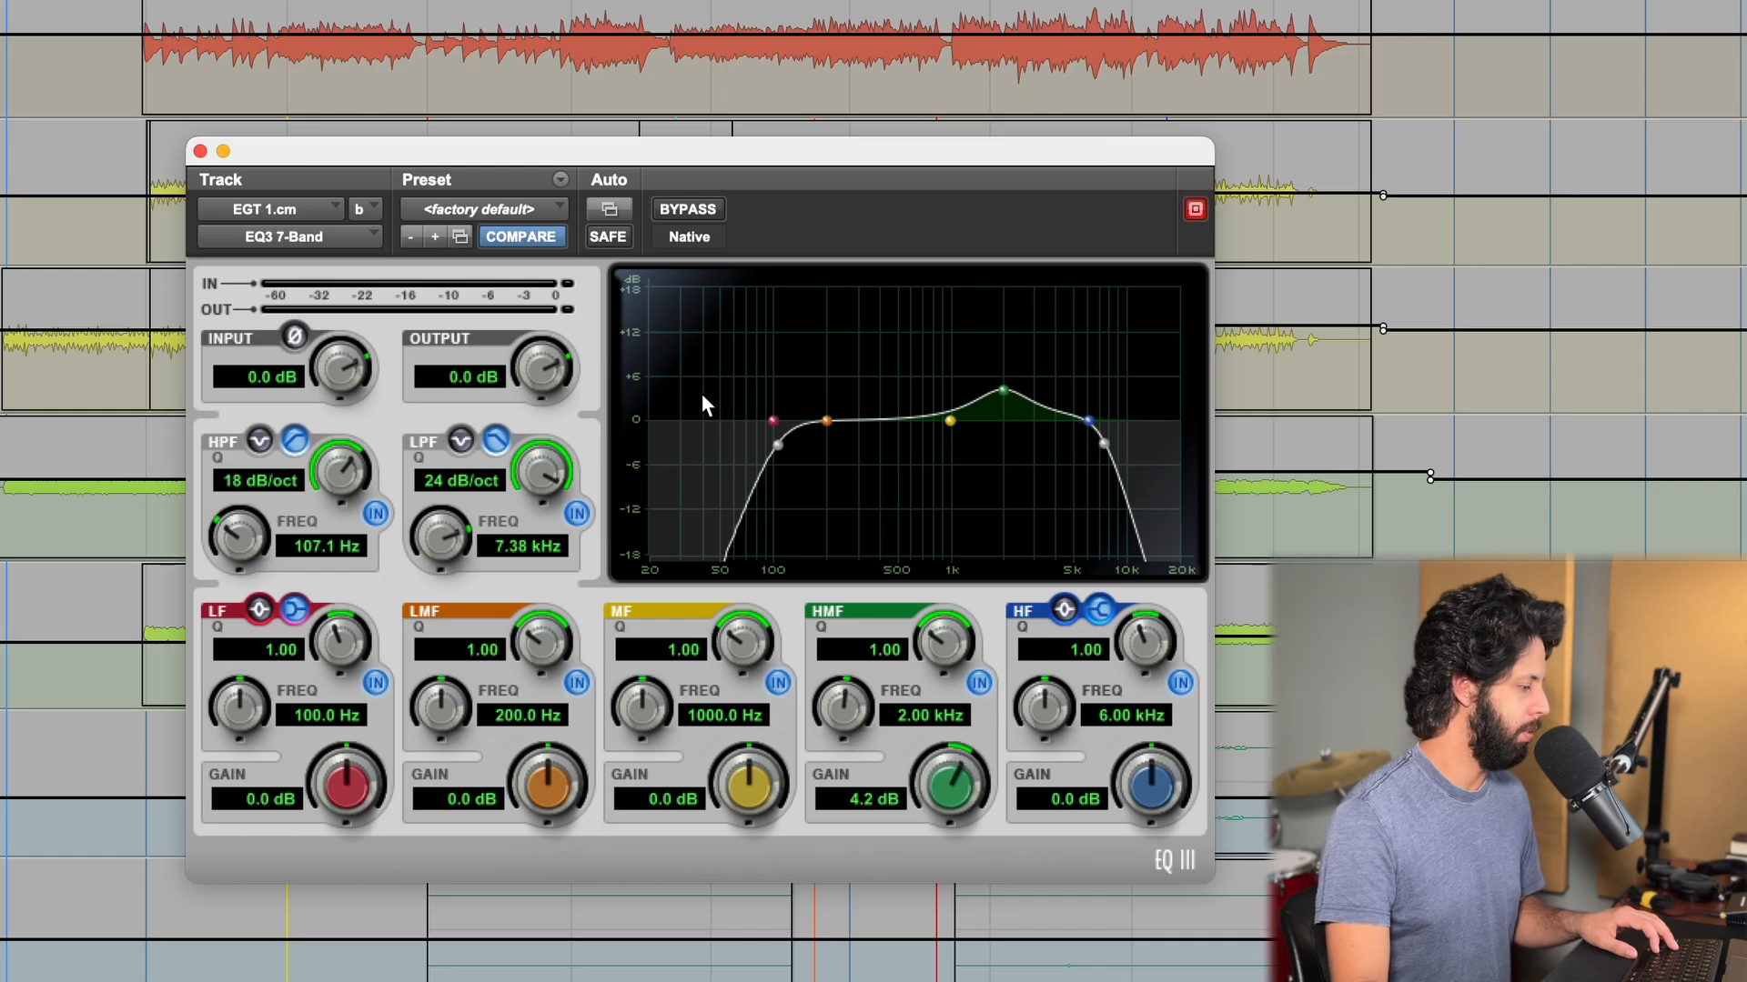
Try moving the LMF band's point on the EGT 1.cm EQ curve and reset it to its default
left_click_drag(824, 422, 848, 435)
left_click(848, 434, "alt")
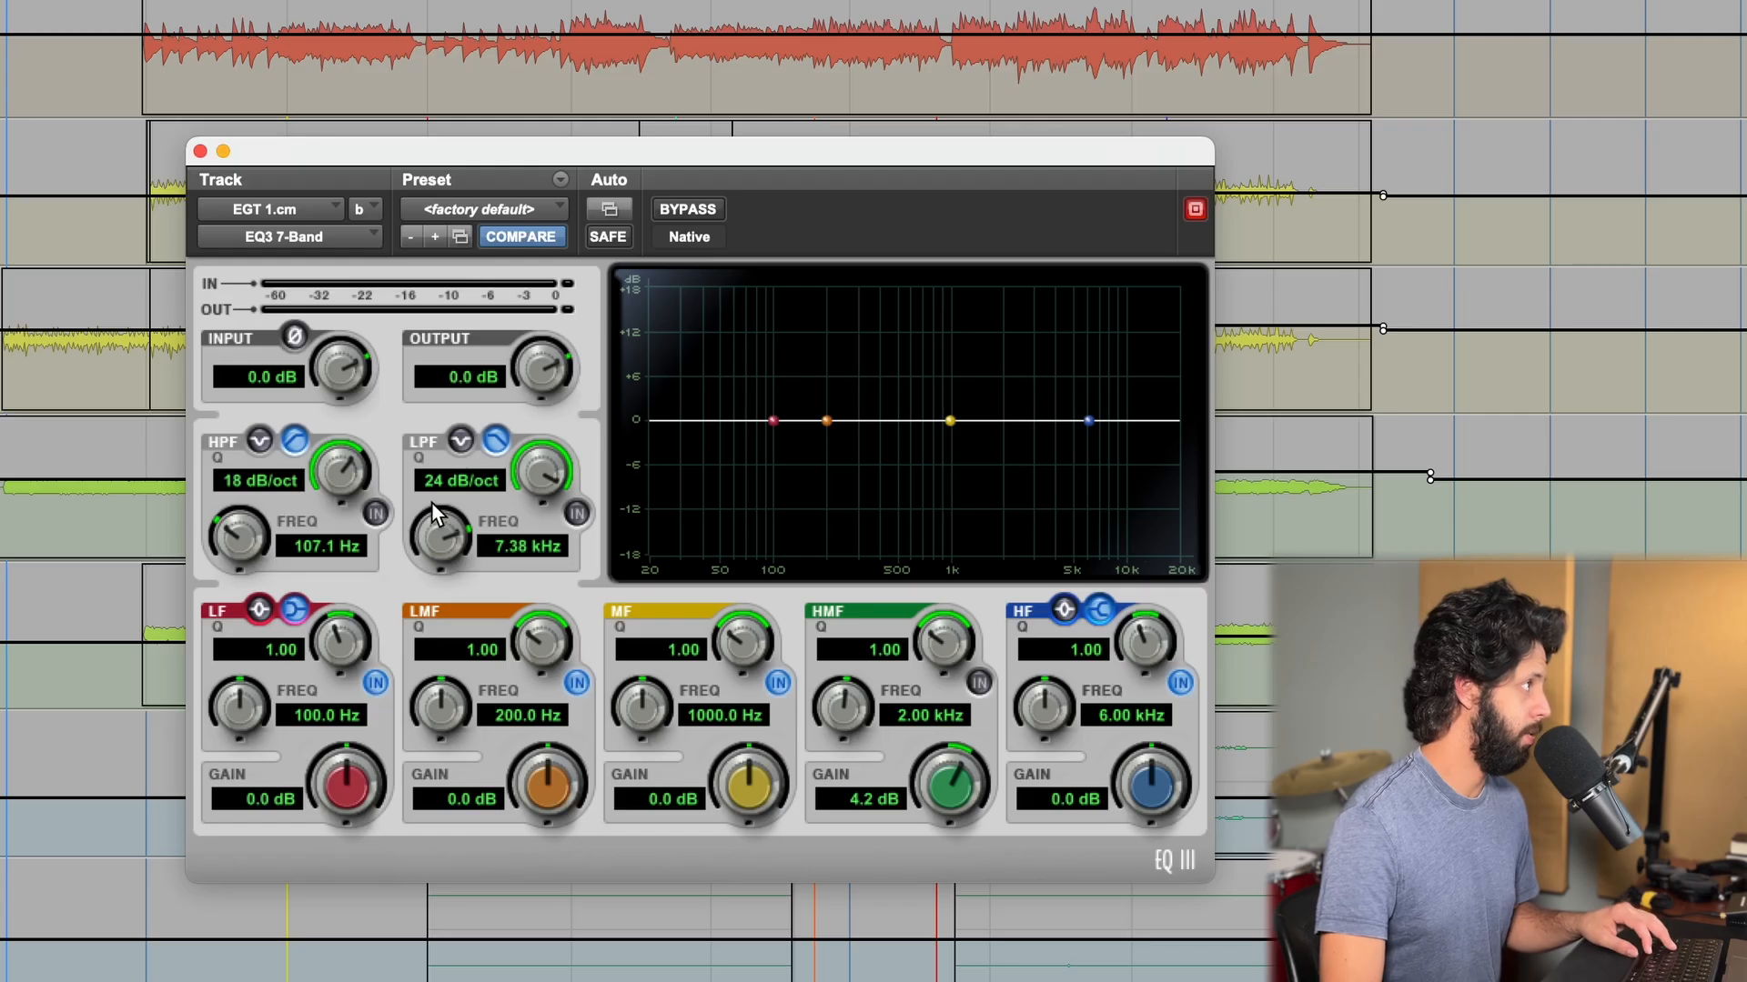
Re-engage the HPF, LPF and HMF bands on the EGT 1.cm EQ one at a time during playback, and stop playback
key("space")
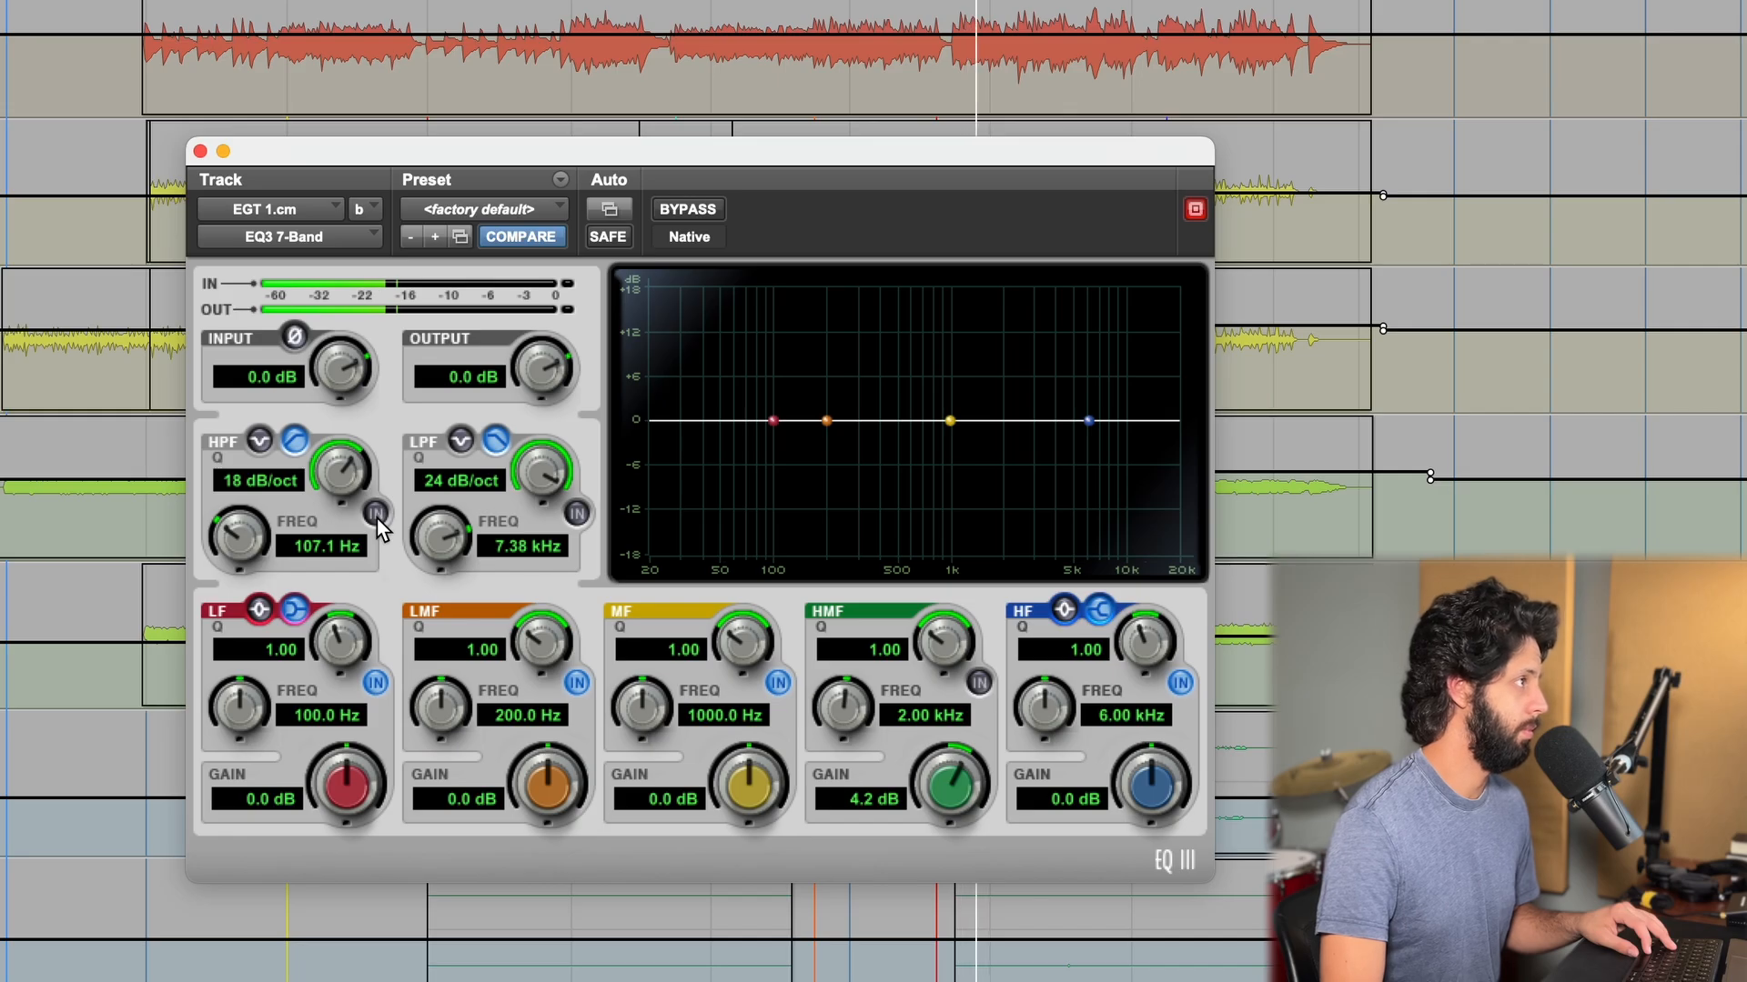
left_click(376, 515)
left_click(577, 515)
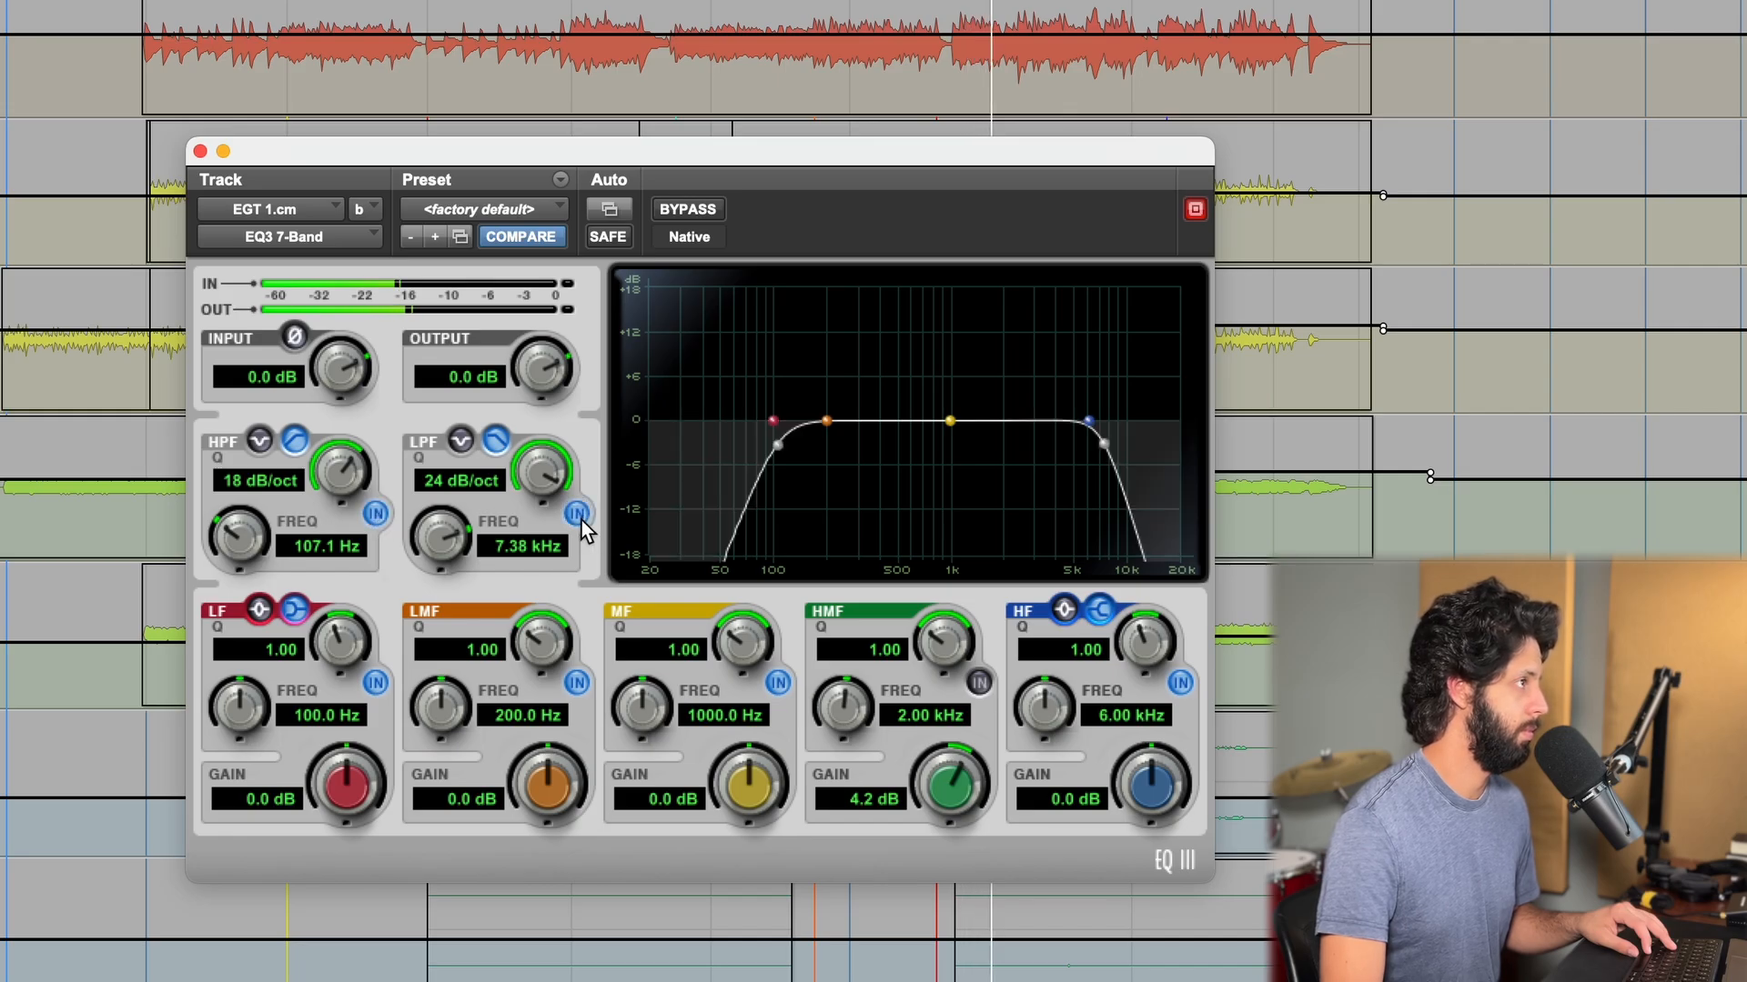
left_click(979, 683)
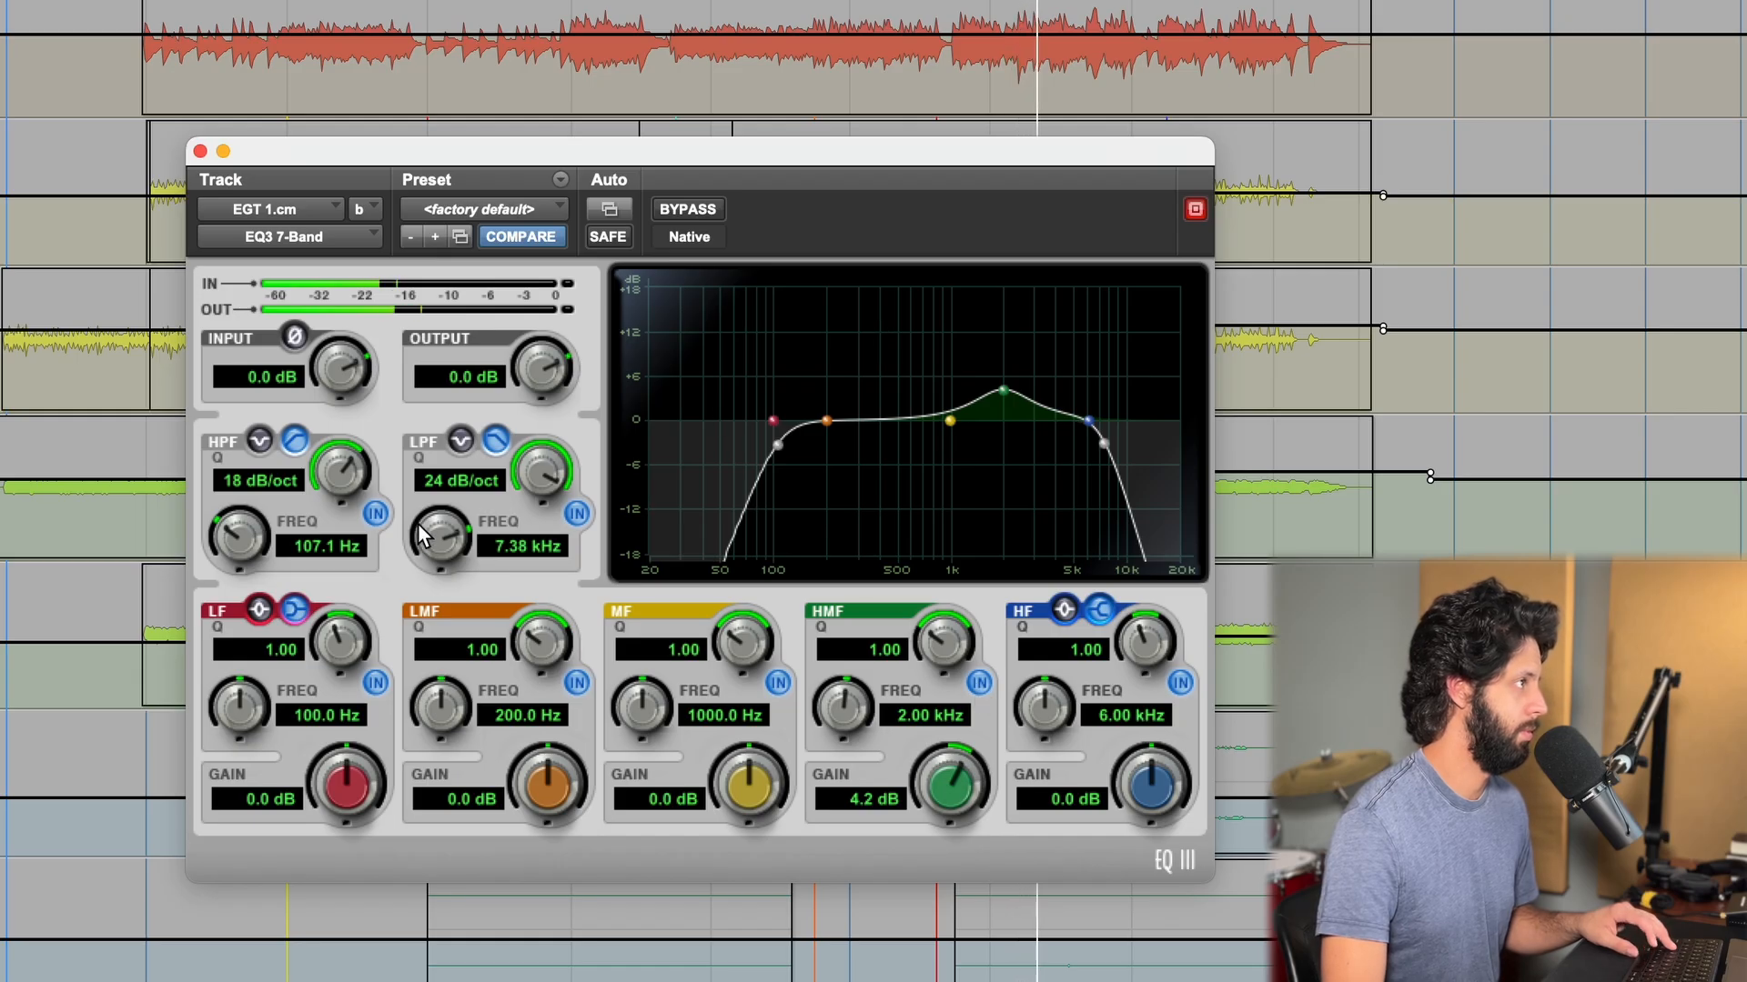
key("space")
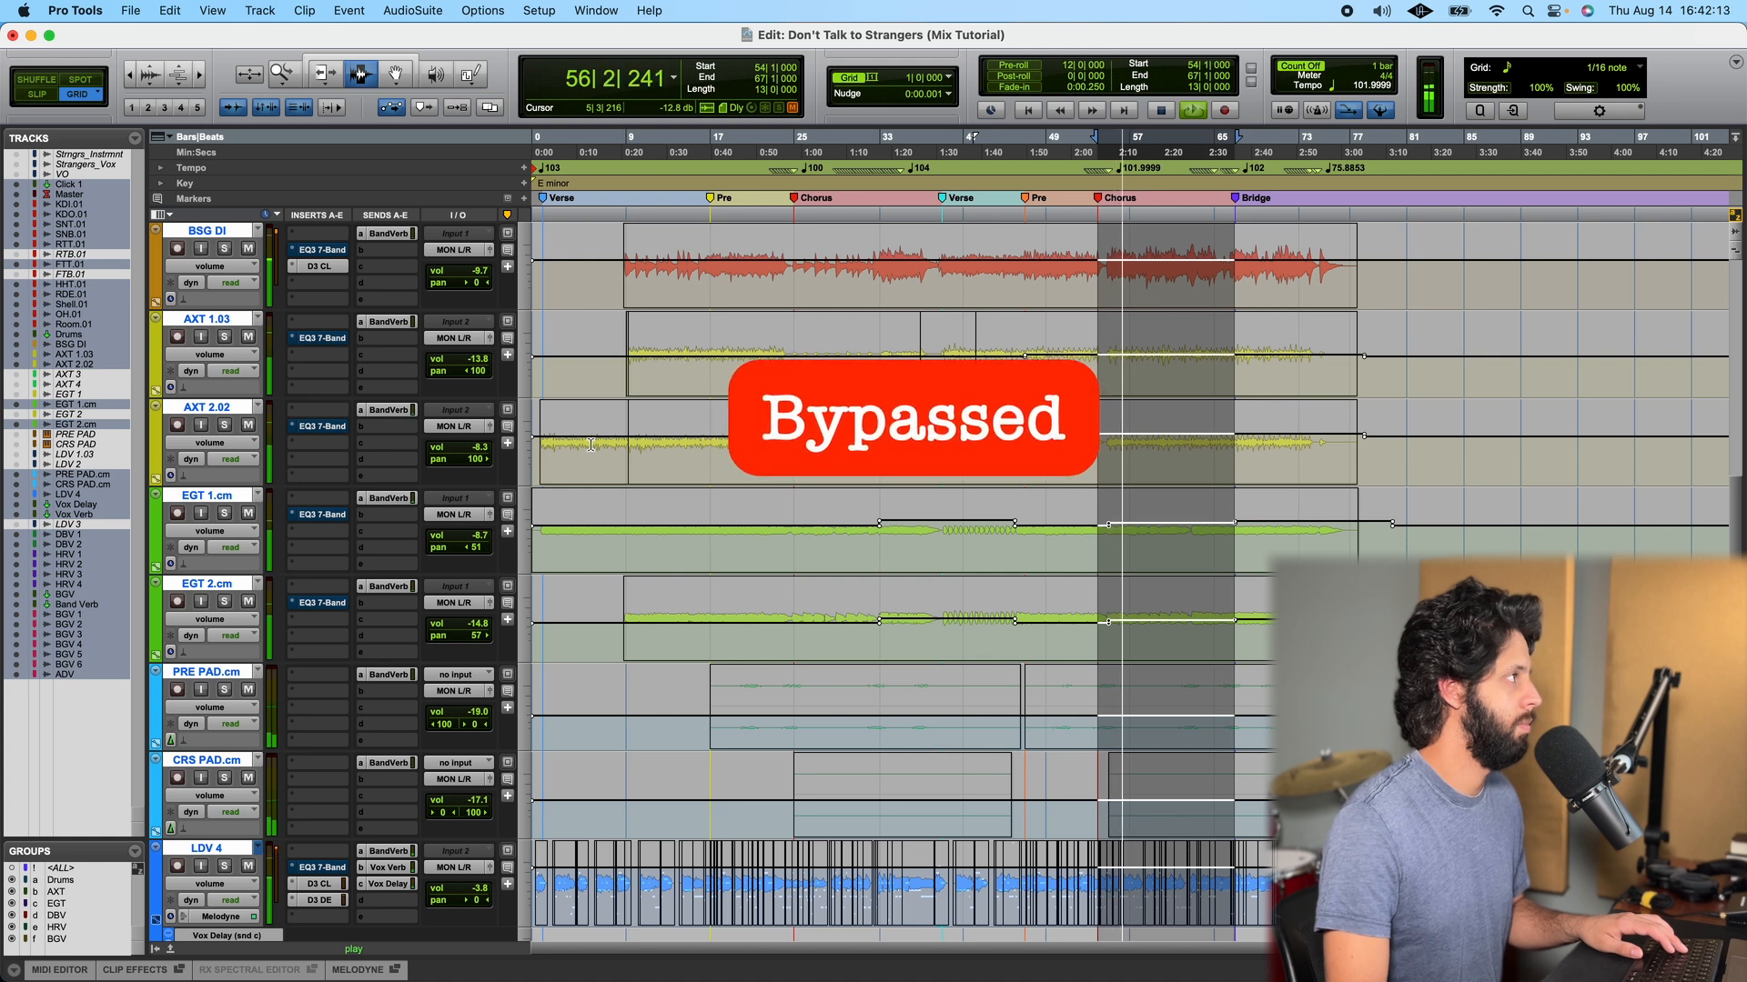
Compare the full mix during the second chorus by toggling the bypass of all EQs together, leave them active and stop playback
key("shift+e")
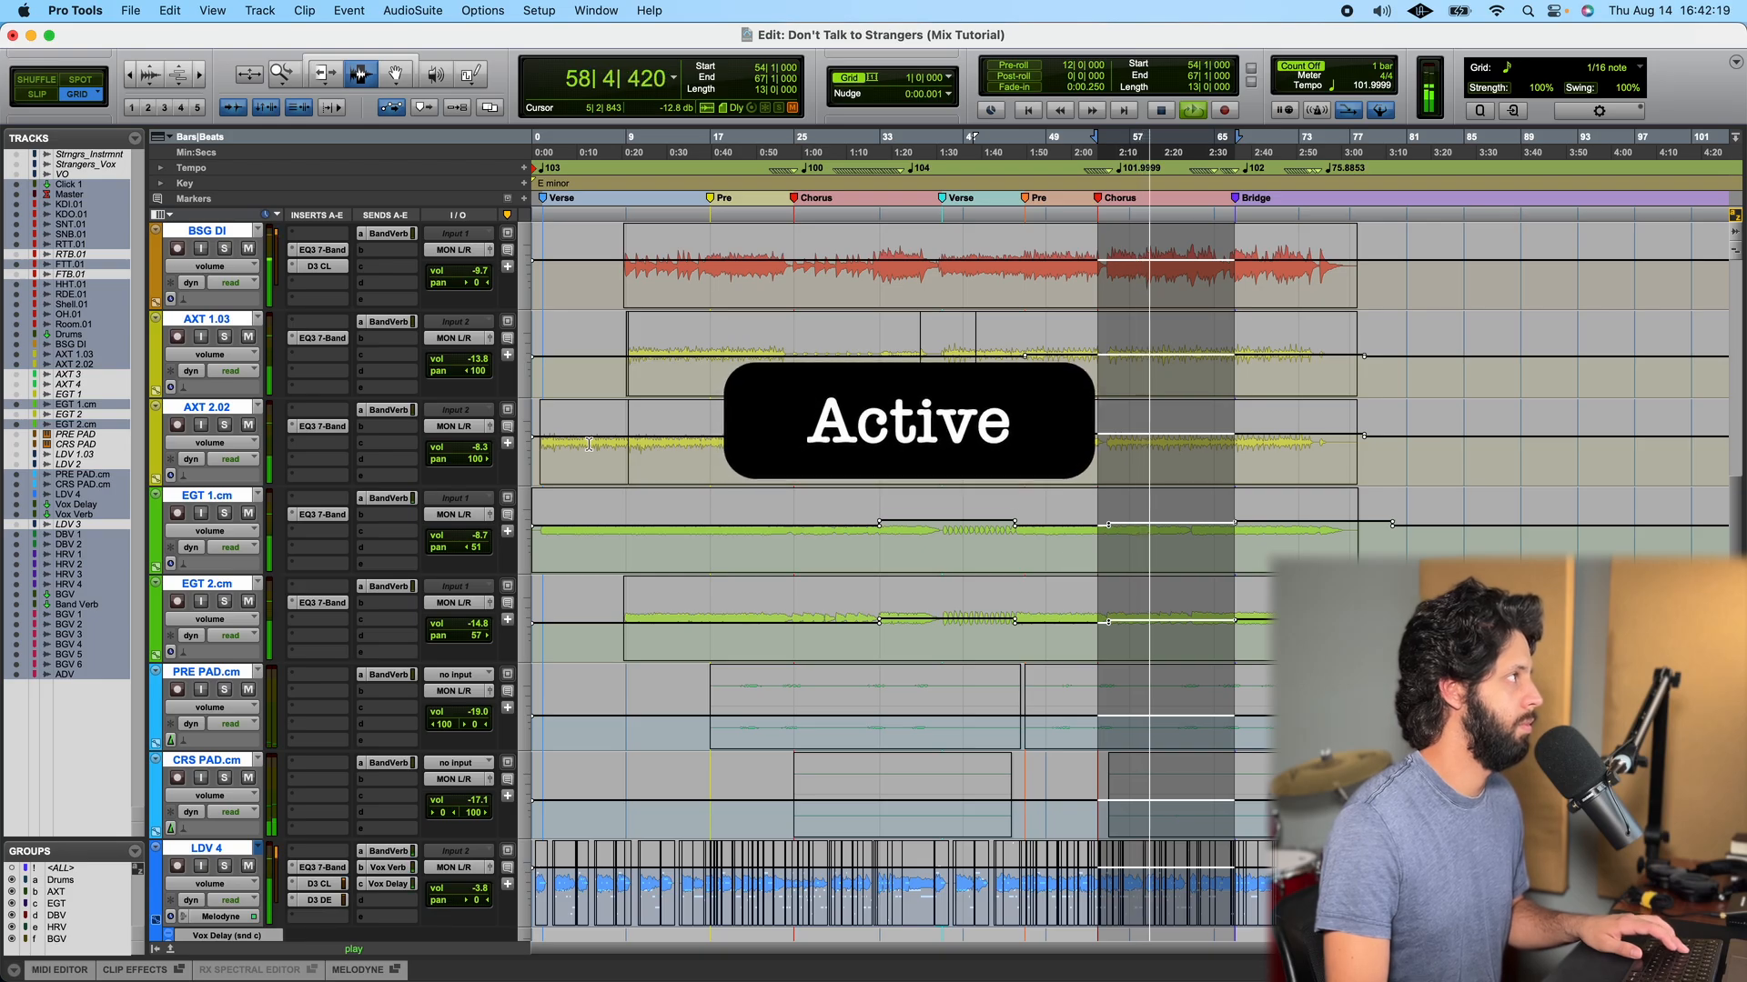
key("shift+e")
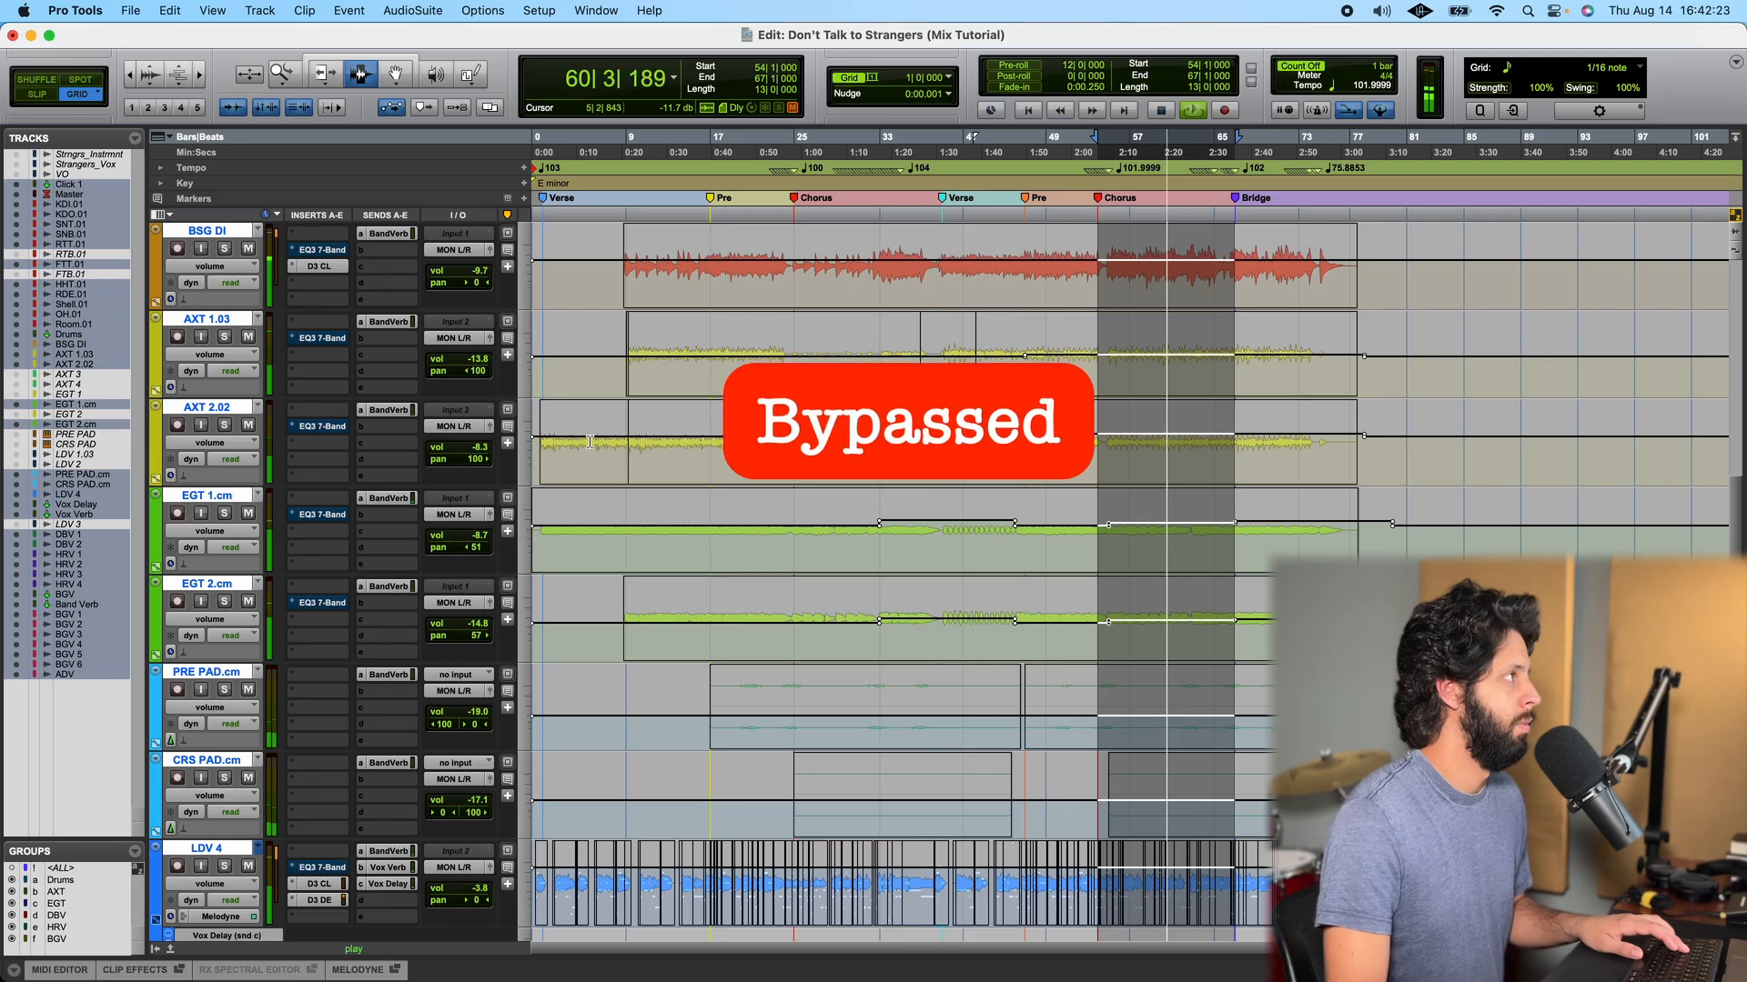
key("shift+e")
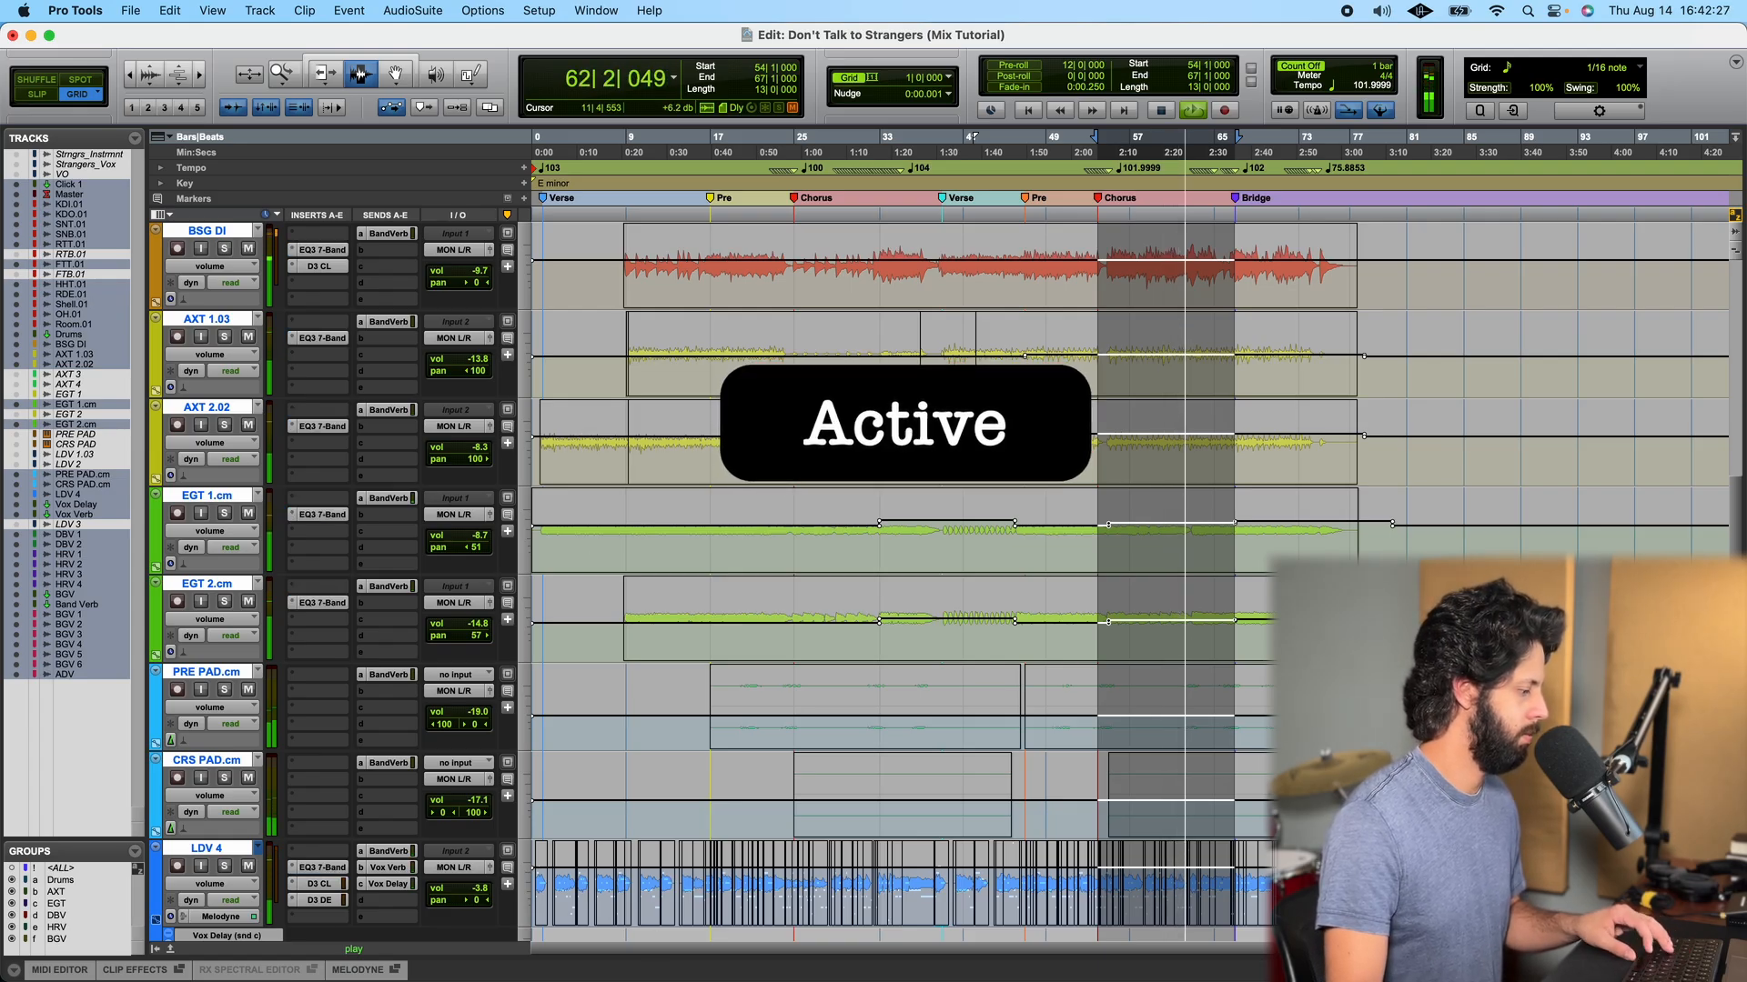
key("space")
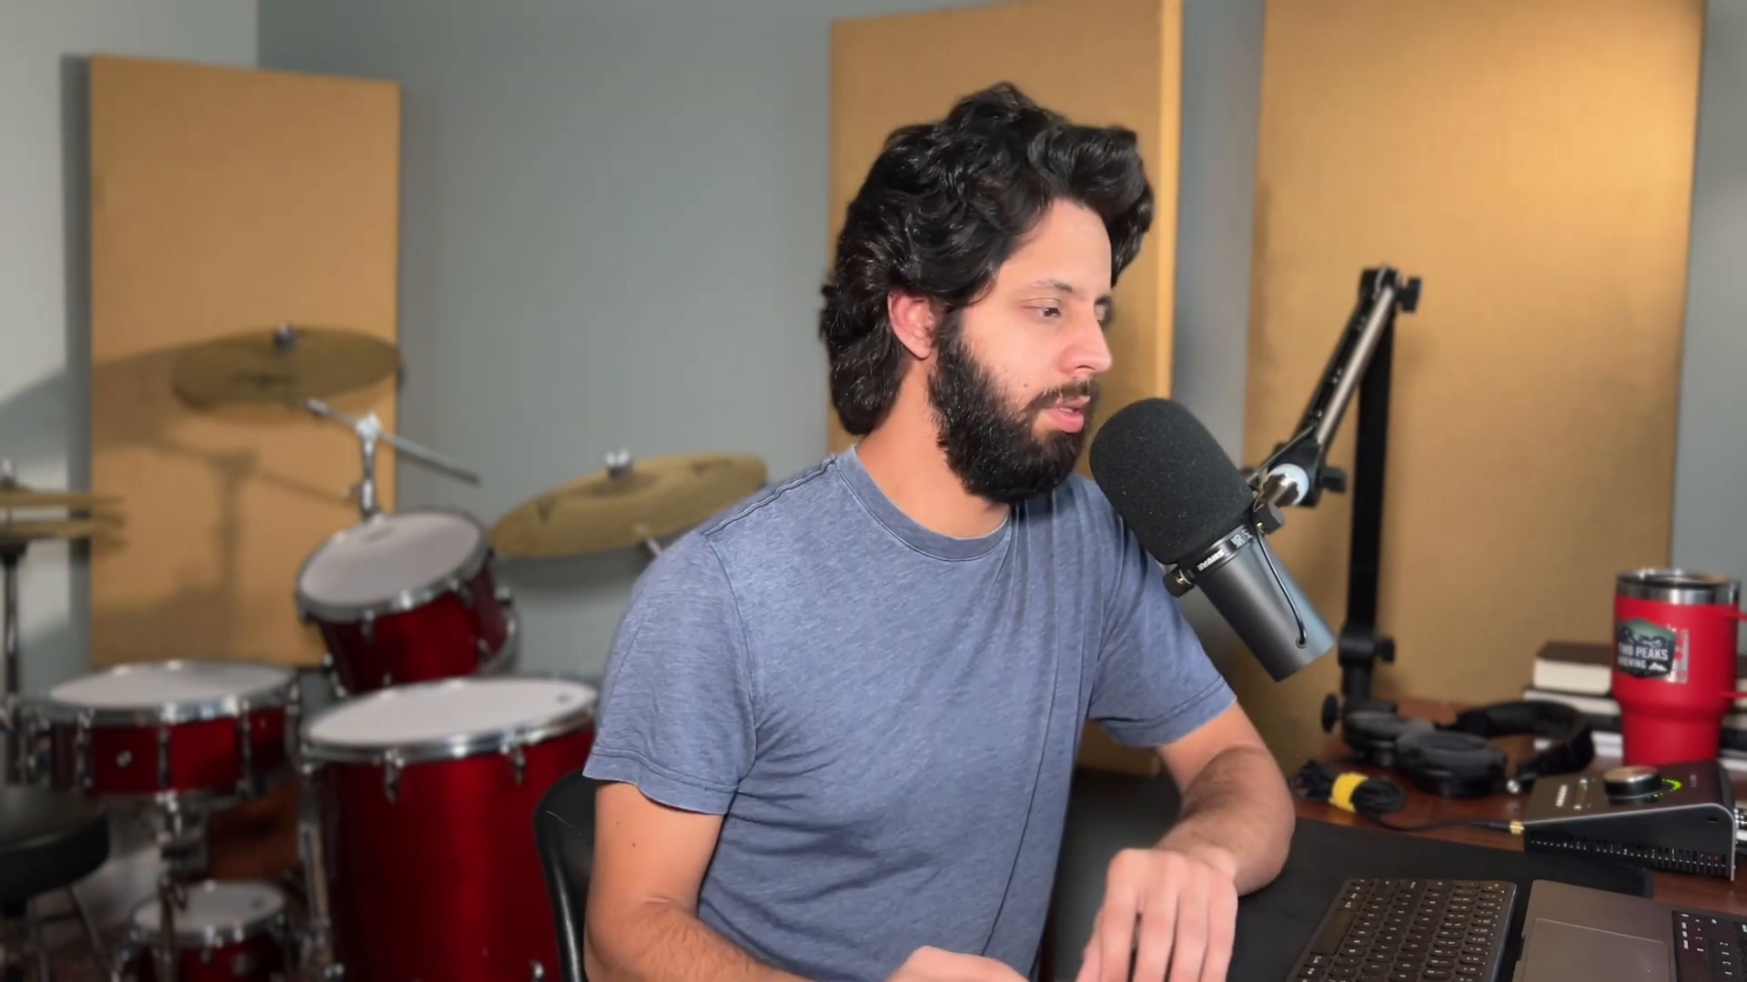